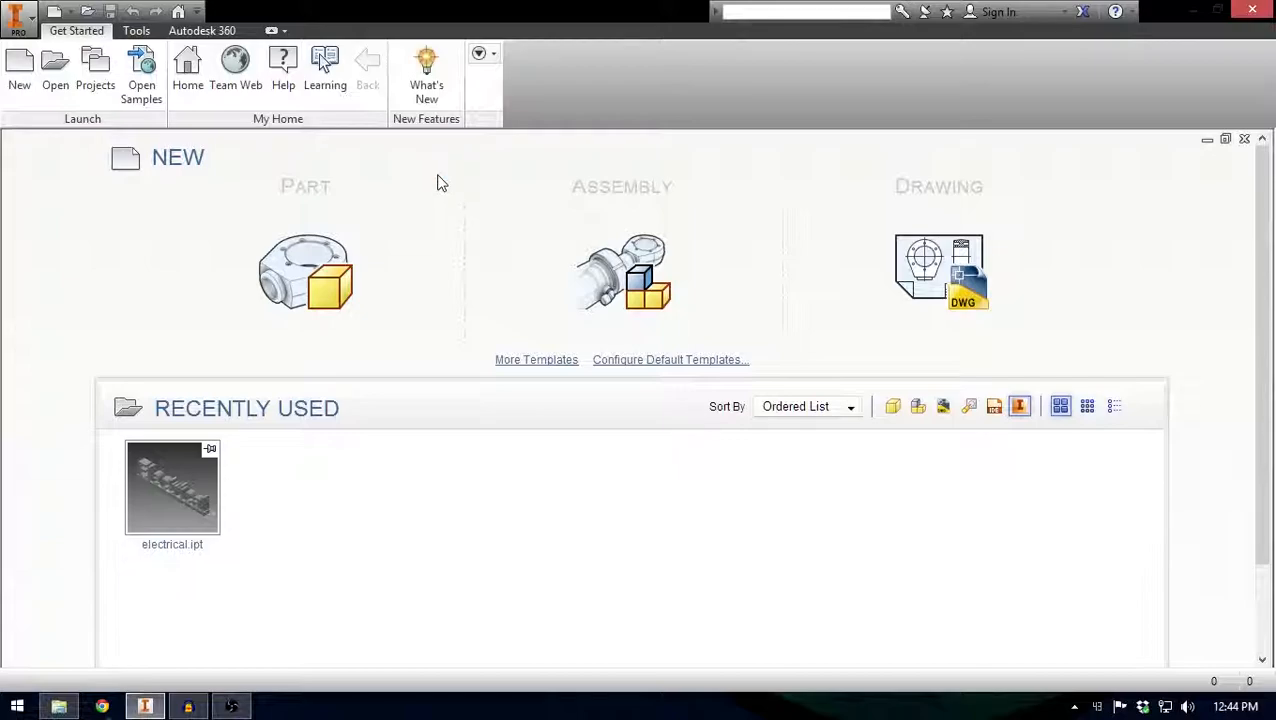
# Step: Create a new part and start a 2D sketch on the XY (front) plane
pyautogui.moveTo(648, 163)
pyautogui.click(339, 287)
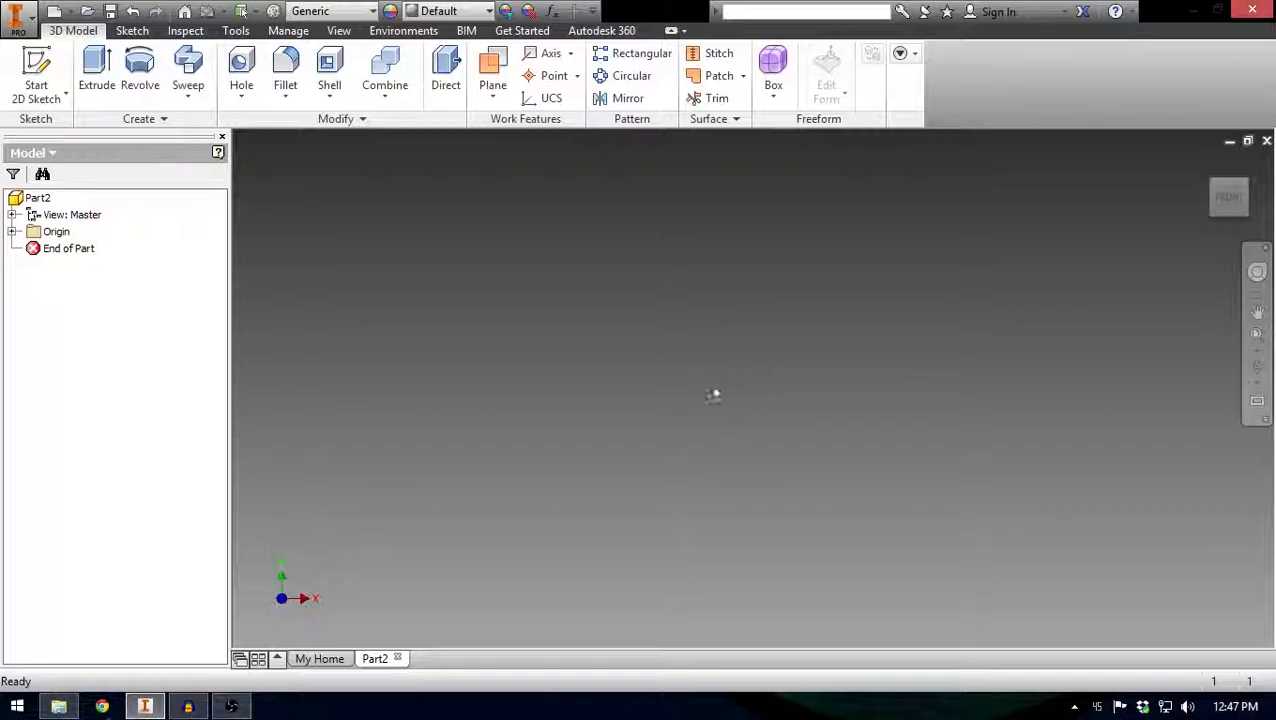
pyautogui.click(50, 68)
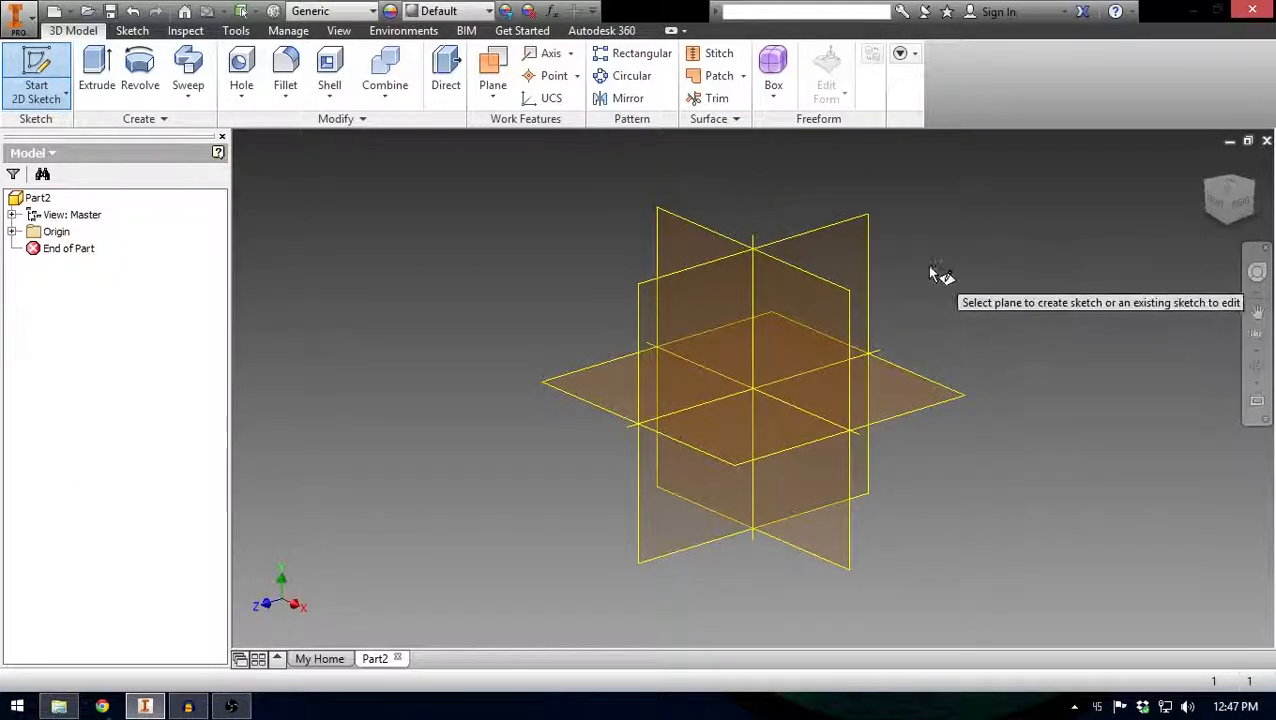
pyautogui.click(834, 313)
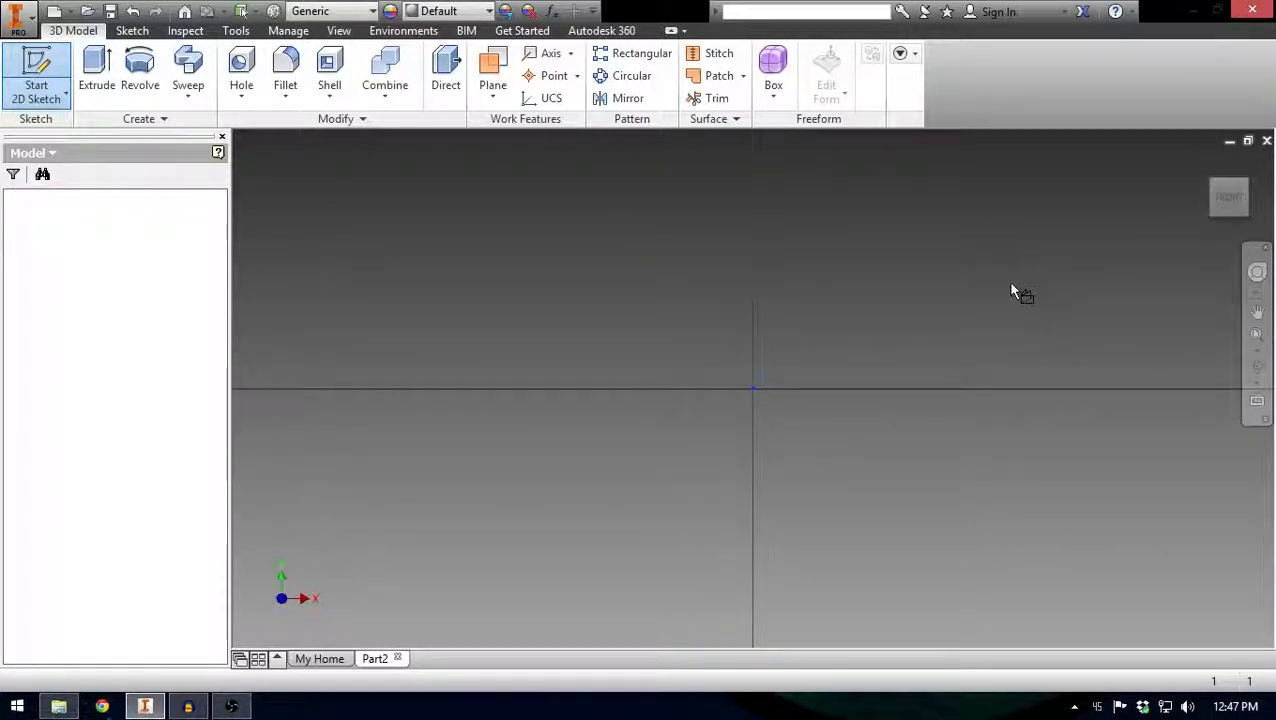
pyautogui.scroll(-2, 717, 313)
pyautogui.scroll(-4, 719, 312)
pyautogui.scroll(5, 764, 202)
pyautogui.scroll(-1, 764, 202)
pyautogui.scroll(-5, 668, 265)
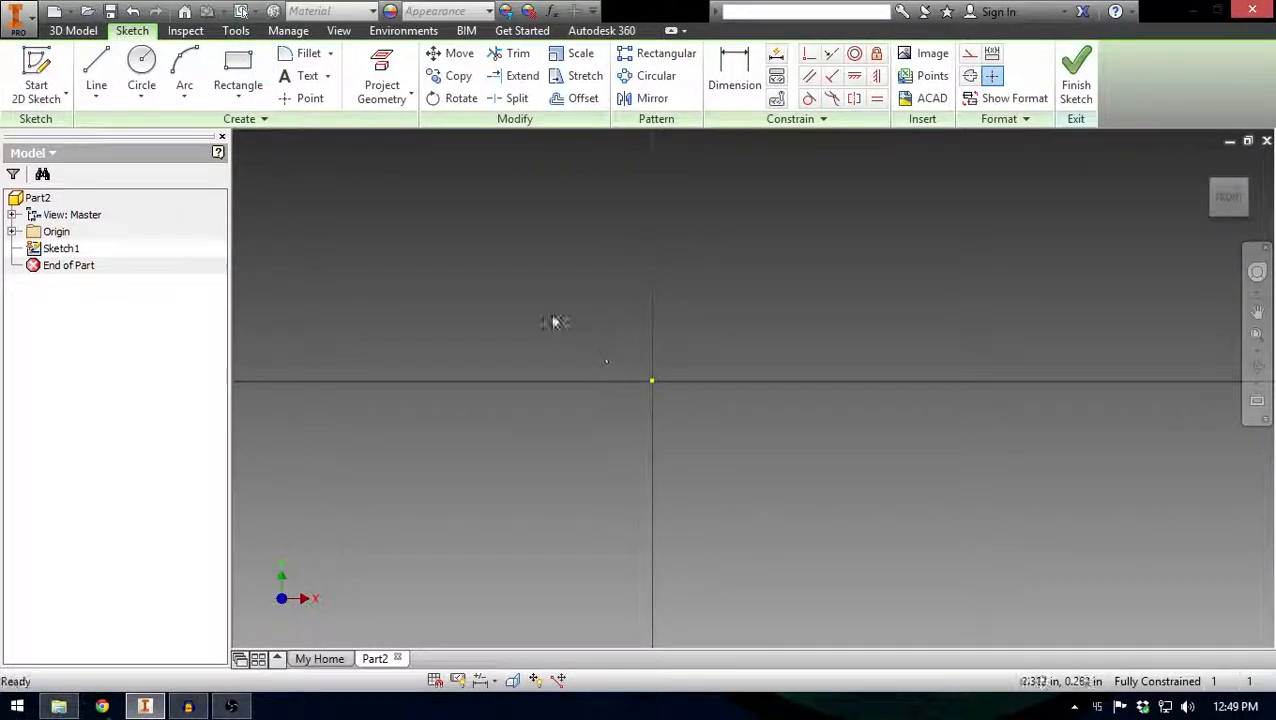
# Step: Sketch a rectangle about 4.83 in wide and 2.03 in high, with its lower-left corner on the origin
pyautogui.click(233, 66)
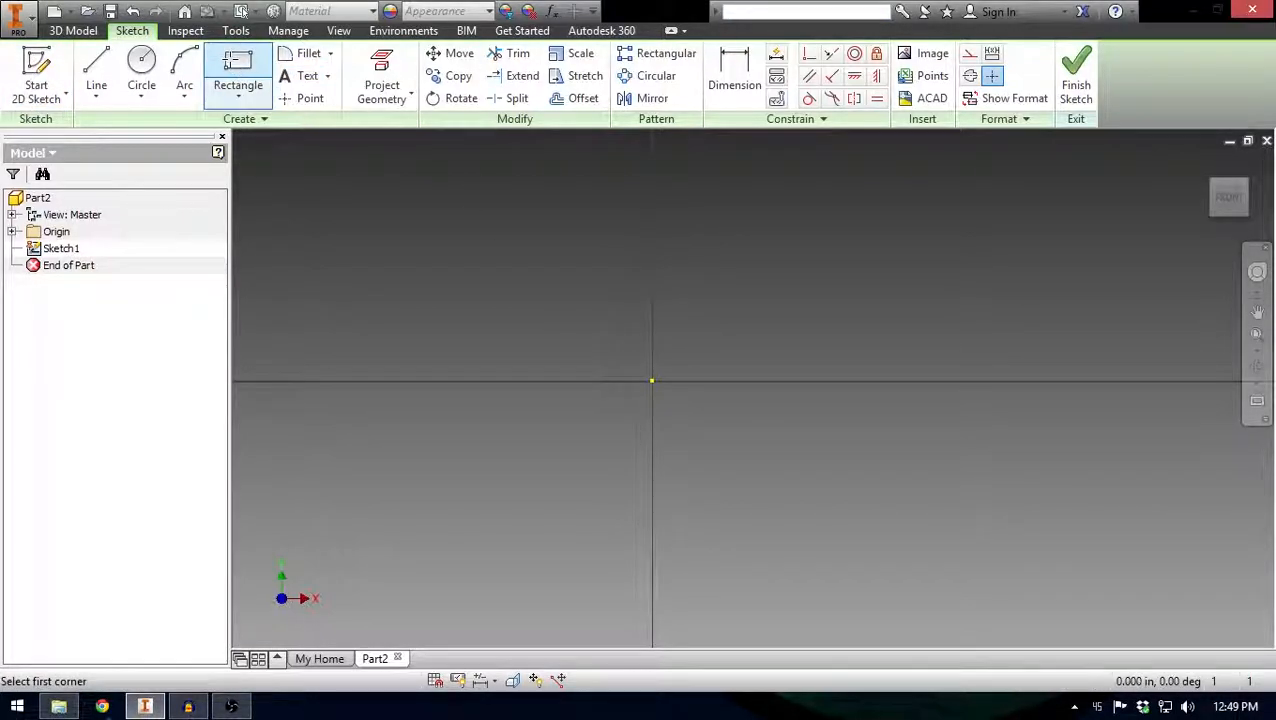
pyautogui.click(651, 380)
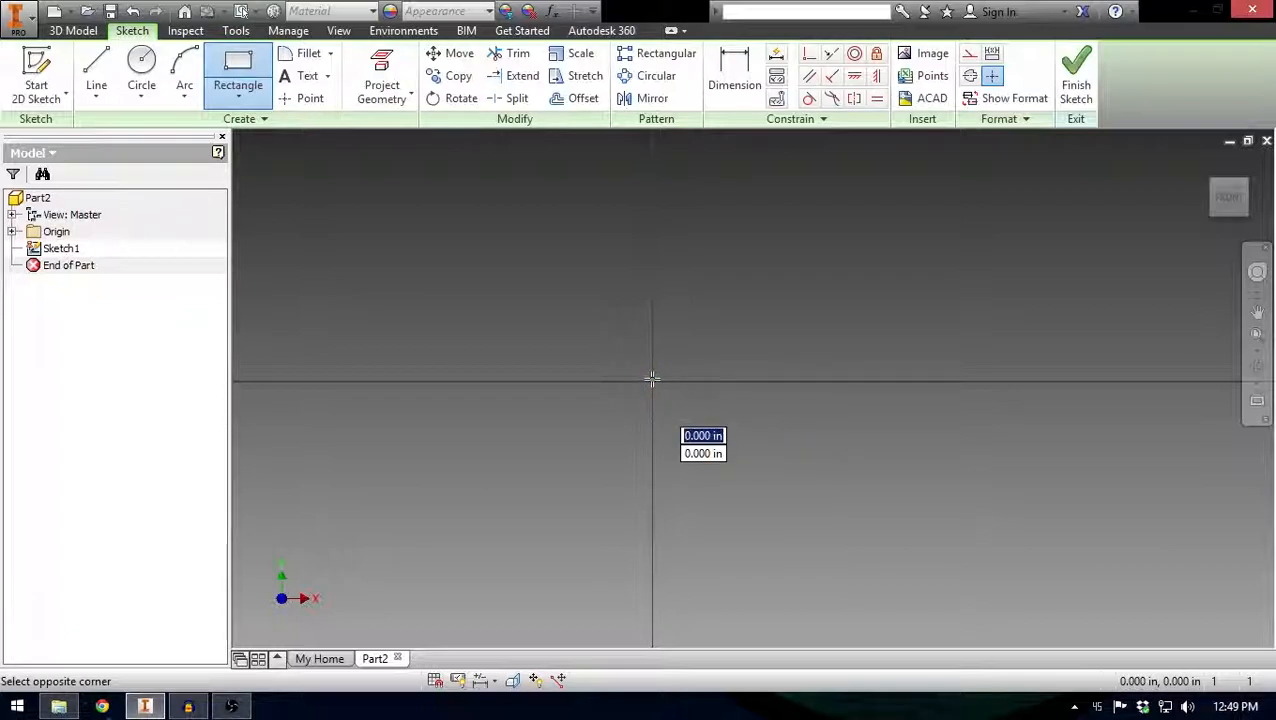
pyautogui.click(1017, 228)
# Step: Dimension the rectangle's bottom edge and set its width to 60 mm
pyautogui.click(735, 80)
pyautogui.click(766, 379)
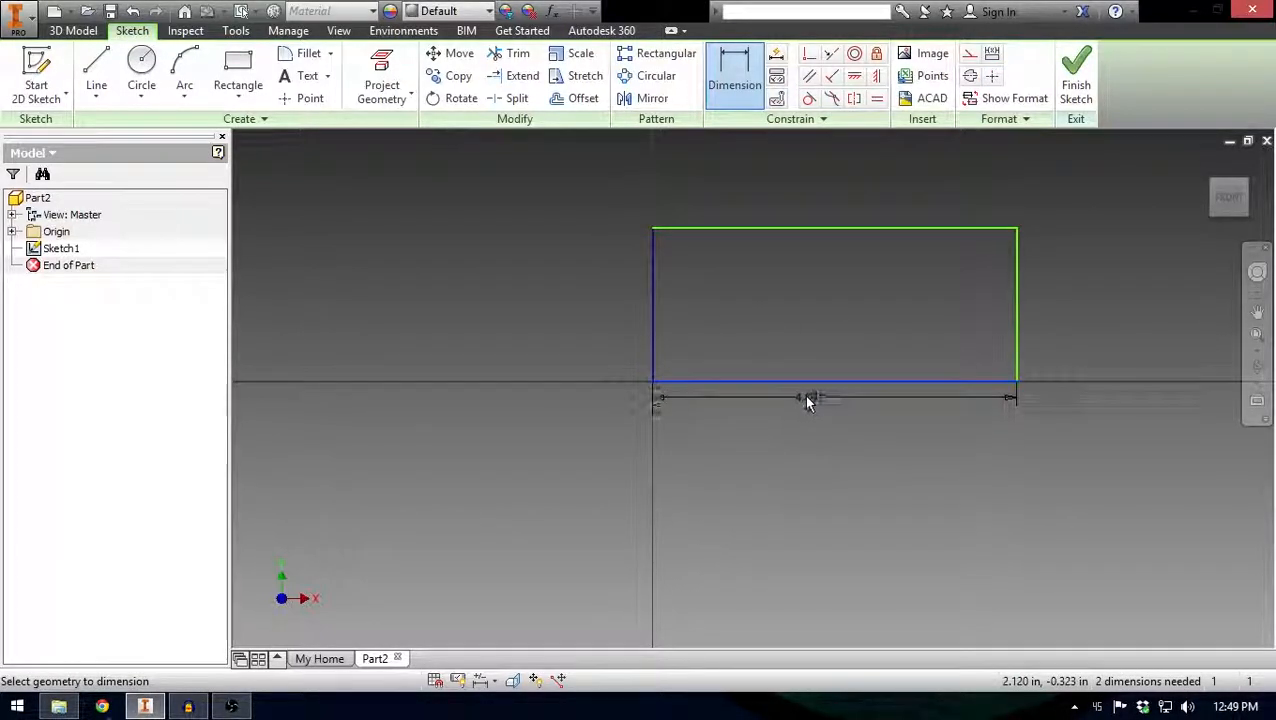
pyautogui.click(810, 423)
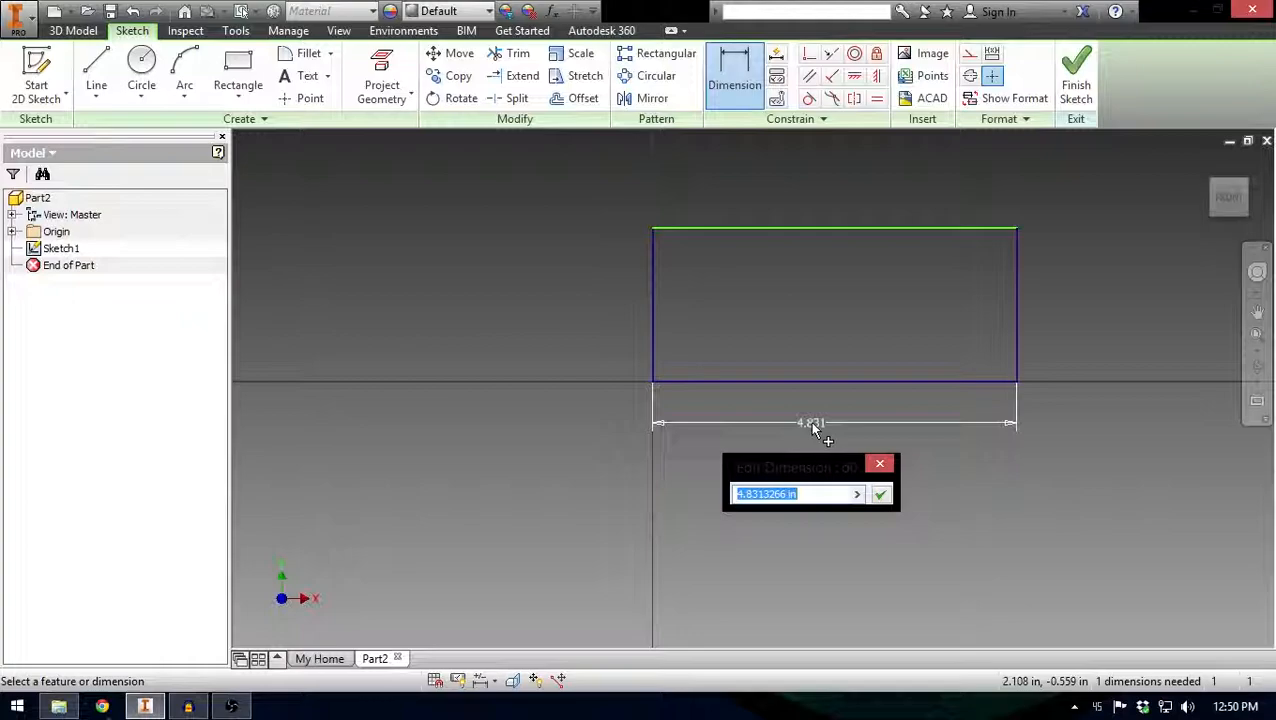
pyautogui.write('60mm')
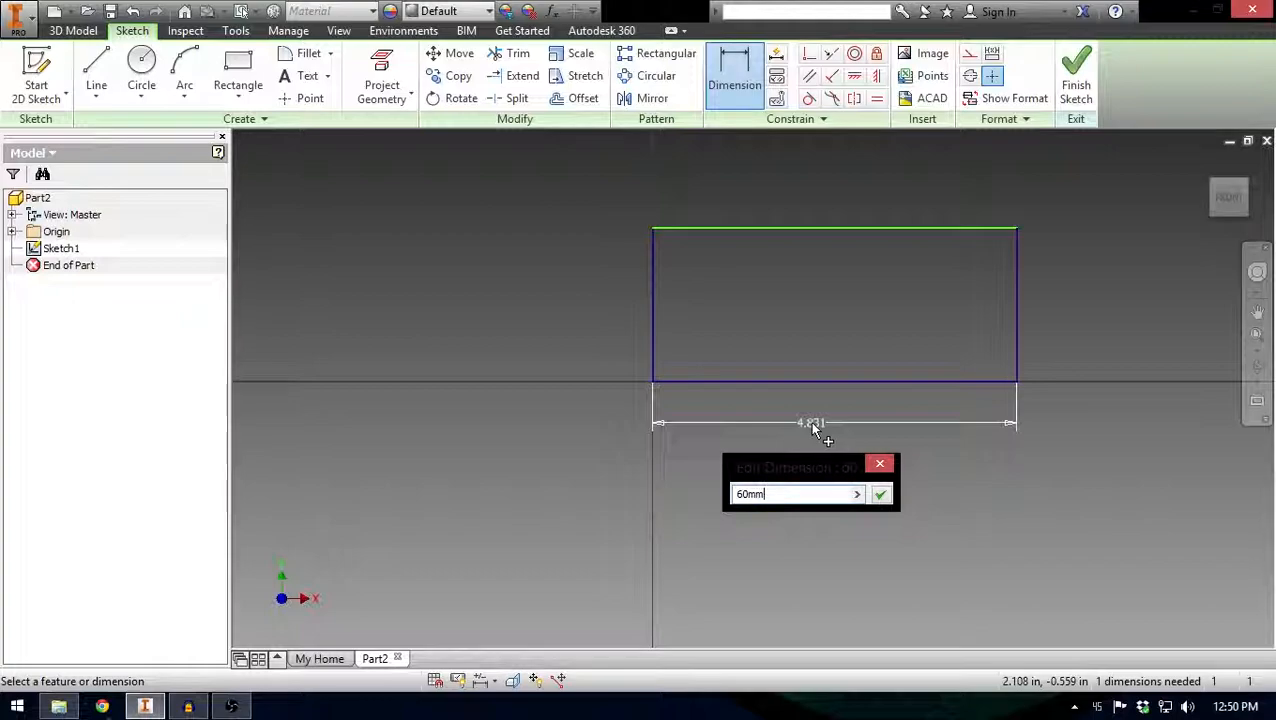
pyautogui.press('Return')
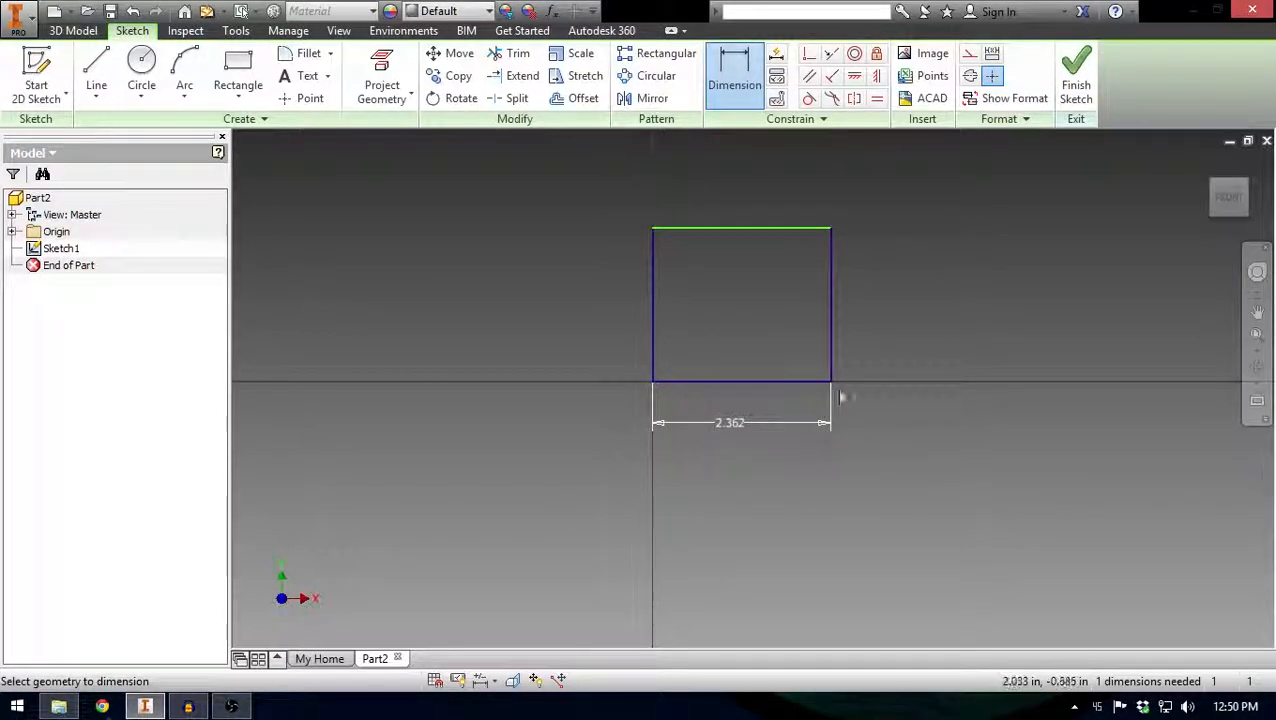
# Step: Dimension the rectangle's right edge, set its height to 19 mm and finish the sketch
pyautogui.click(830, 336)
pyautogui.click(881, 343)
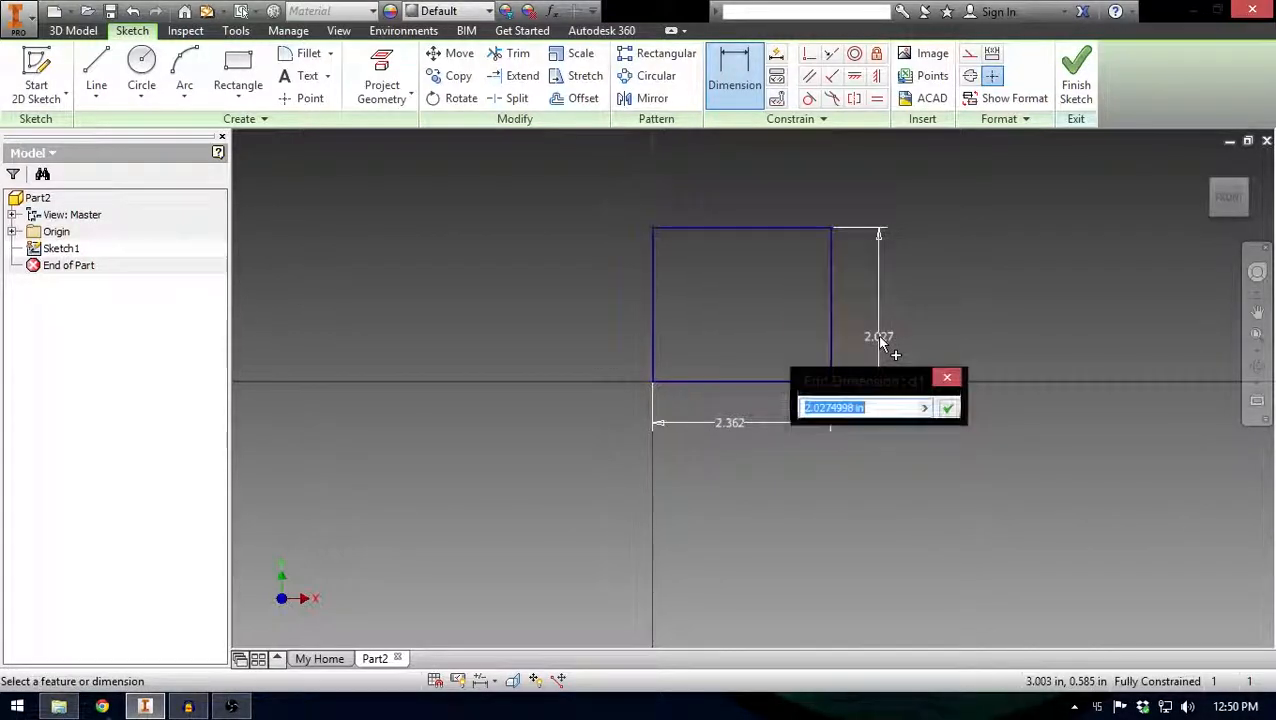
pyautogui.write('19mm')
pyautogui.press('BackSpace')
pyautogui.write('m')
pyautogui.press('Return')
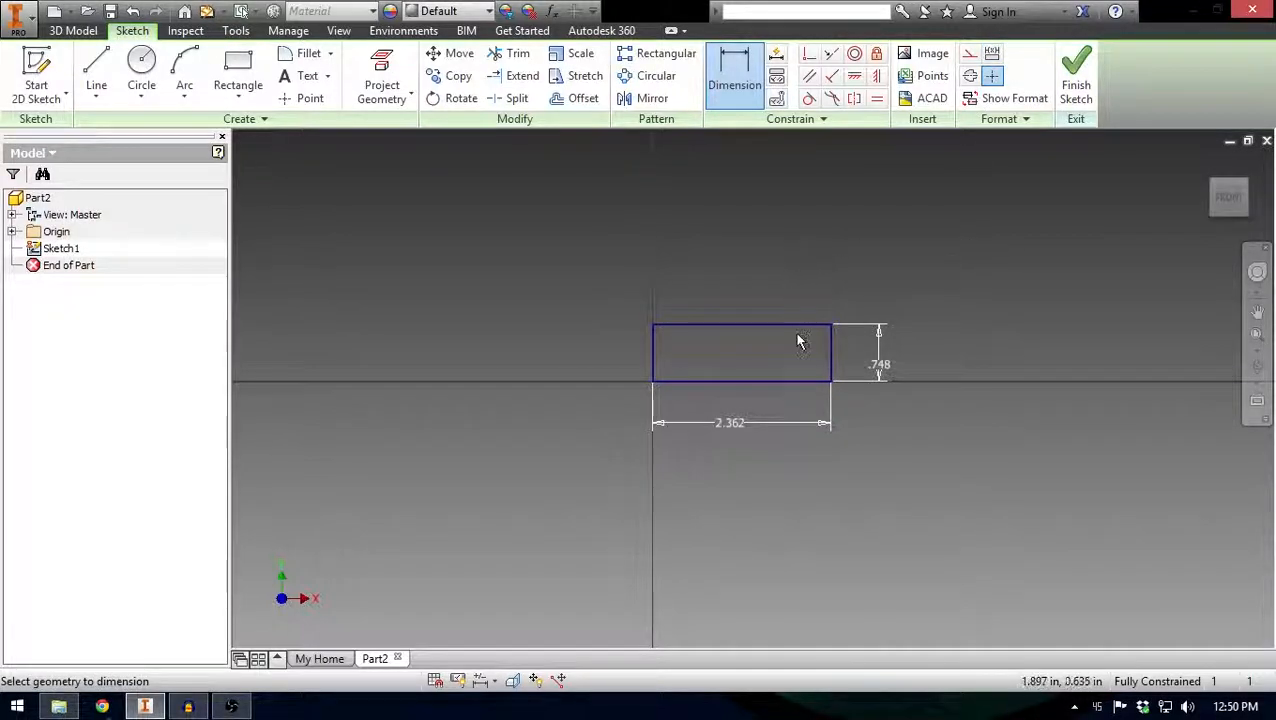
pyautogui.click(1072, 78)
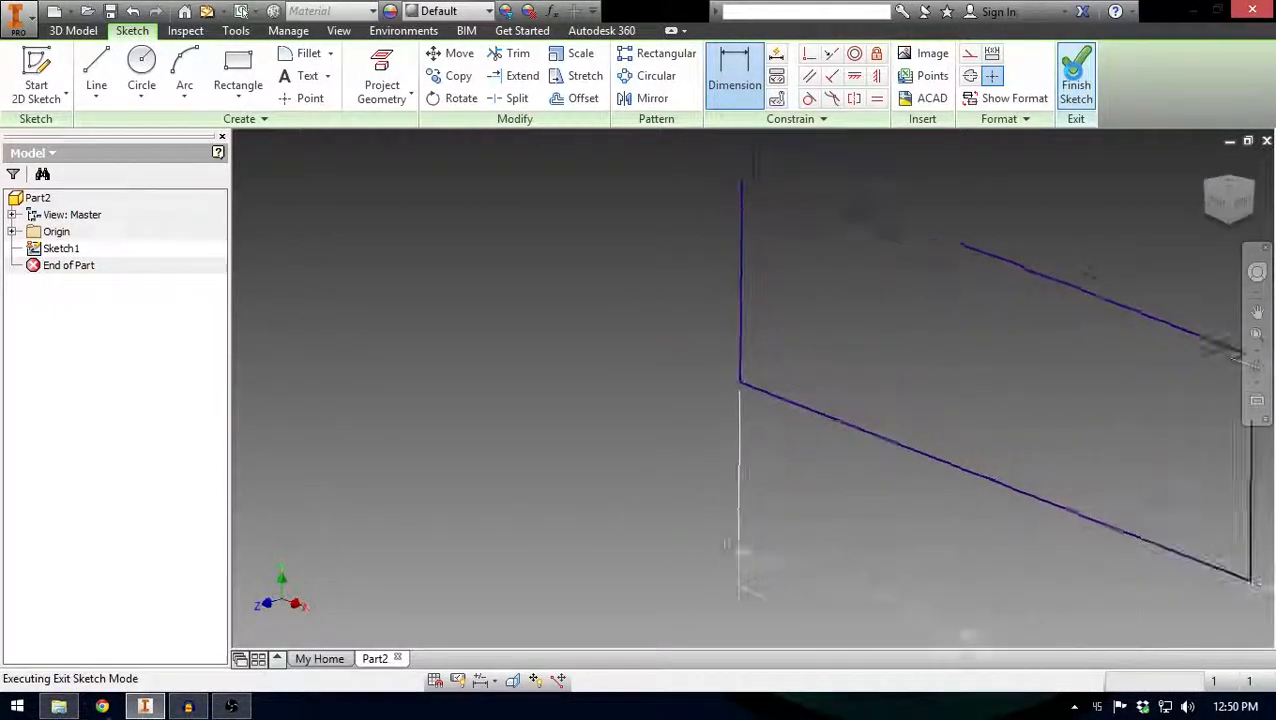
# Step: Extrude the rectangle profile 13 mm into a solid block
pyautogui.scroll(6, 692, 276)
pyautogui.scroll(-4, 727, 278)
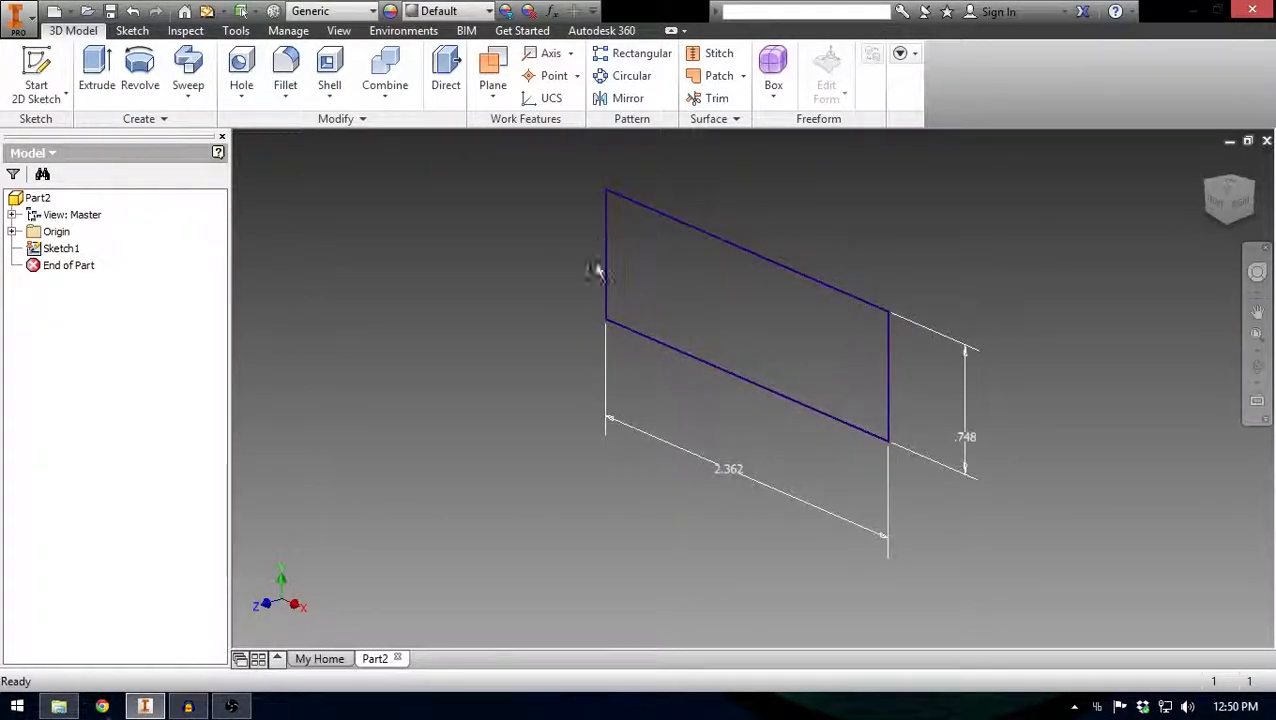
pyautogui.click(97, 68)
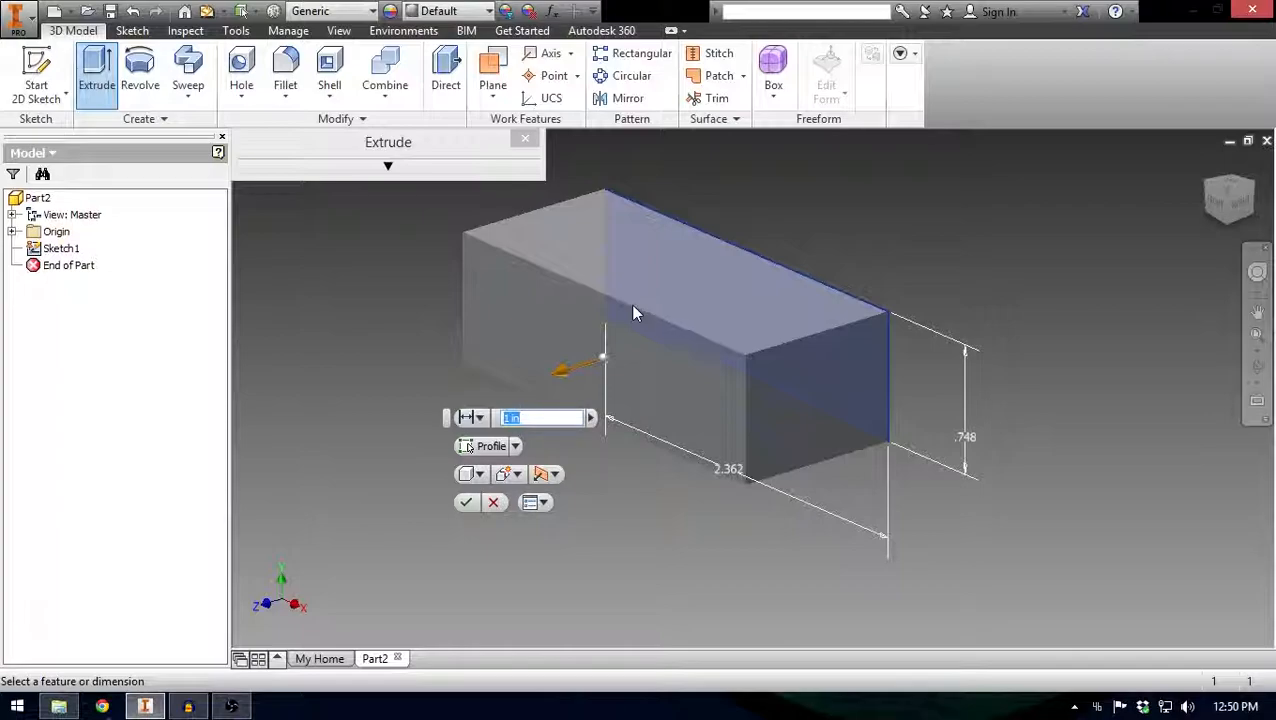
pyautogui.write('13mm')
pyautogui.press('Return')
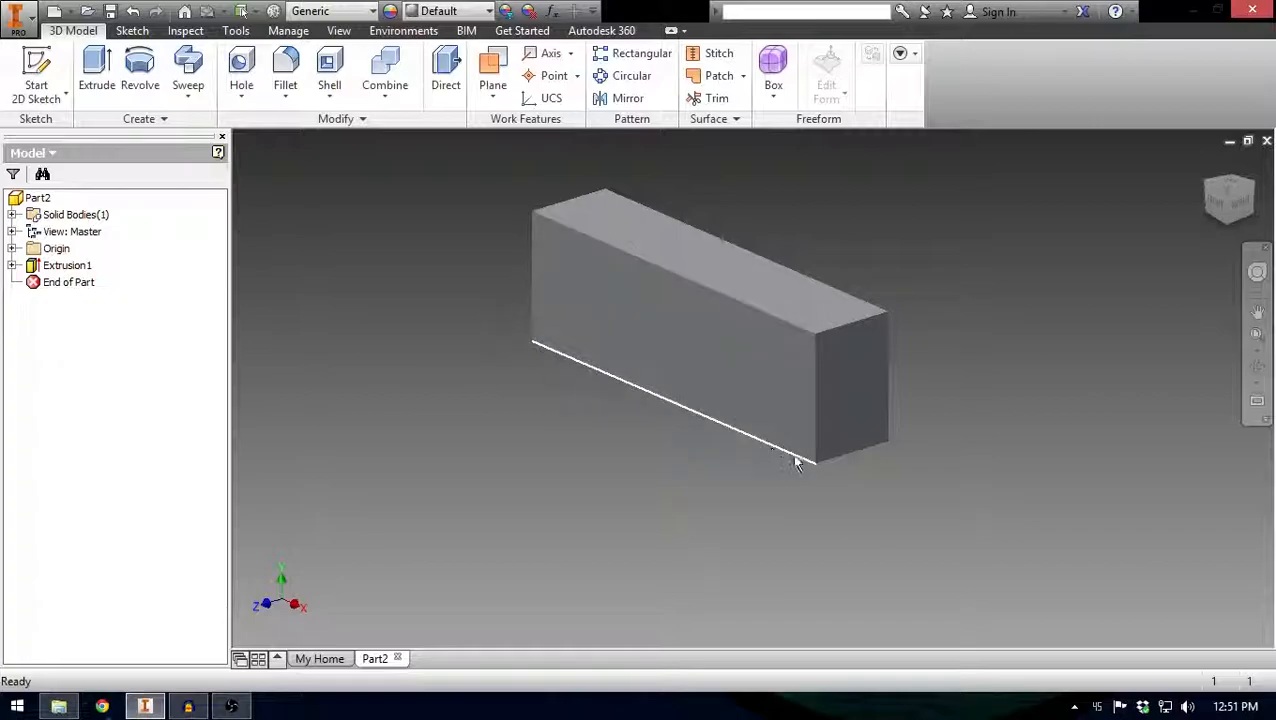
# Step: Start a new 2D sketch on the block's large front face, viewed from the front
pyautogui.moveTo(1231, 188); pyautogui.dragTo(1212, 190)
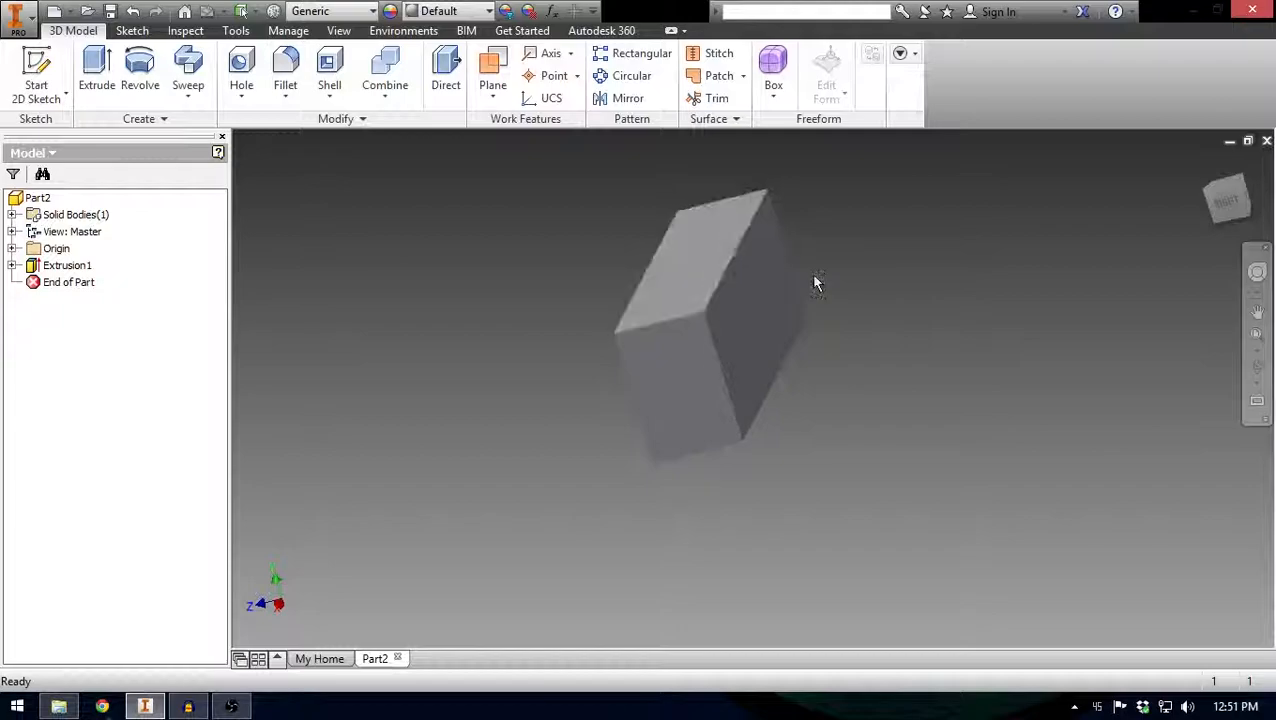
pyautogui.click(755, 323)
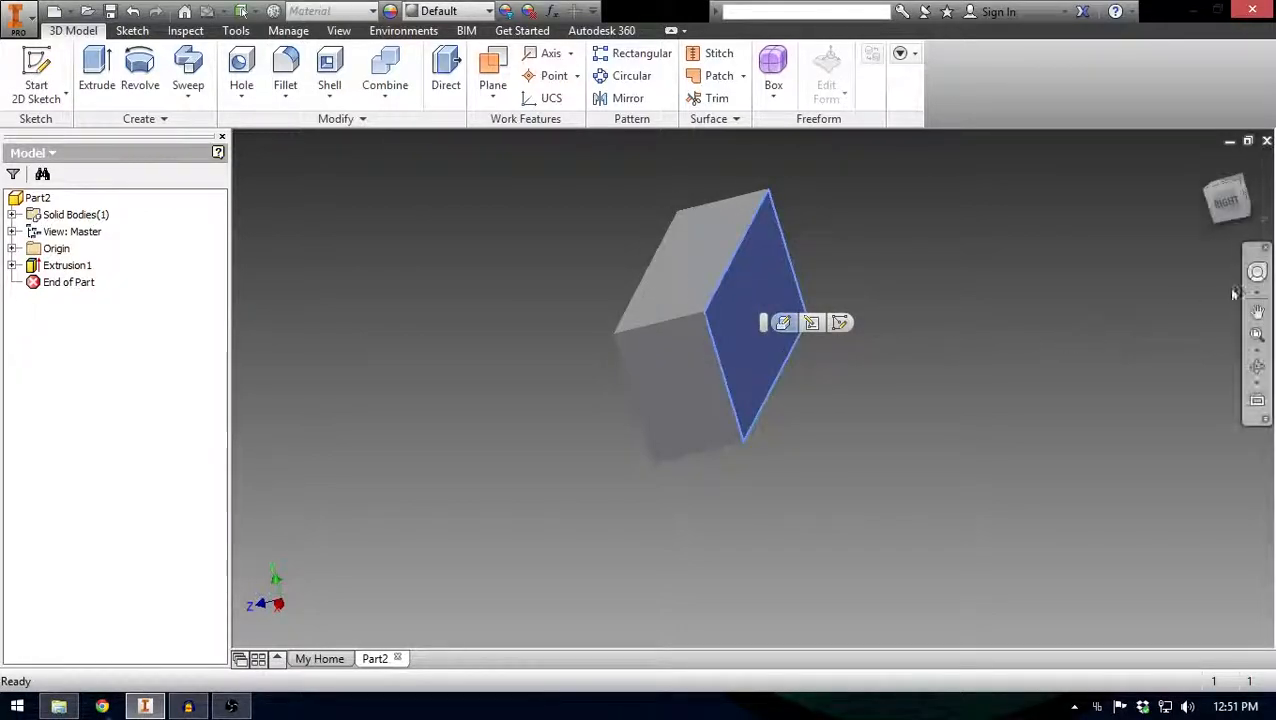
pyautogui.moveTo(1213, 222); pyautogui.dragTo(1228, 197)
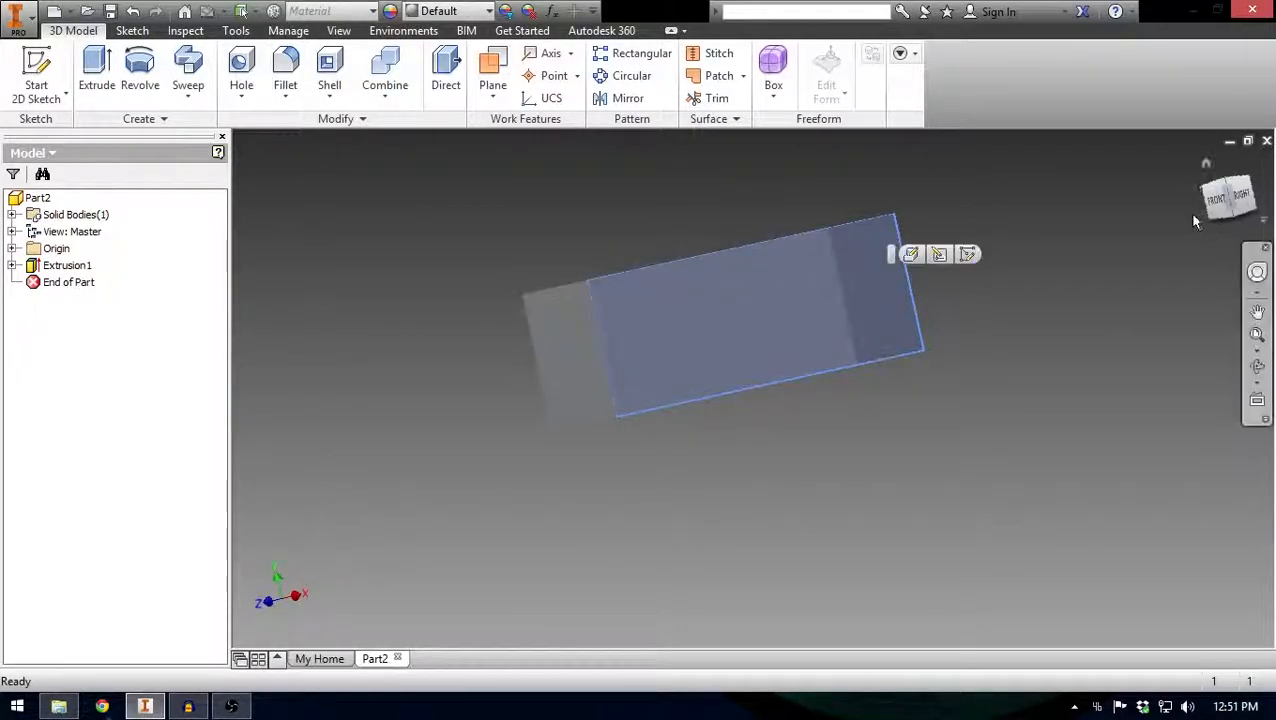
pyautogui.click(1220, 201)
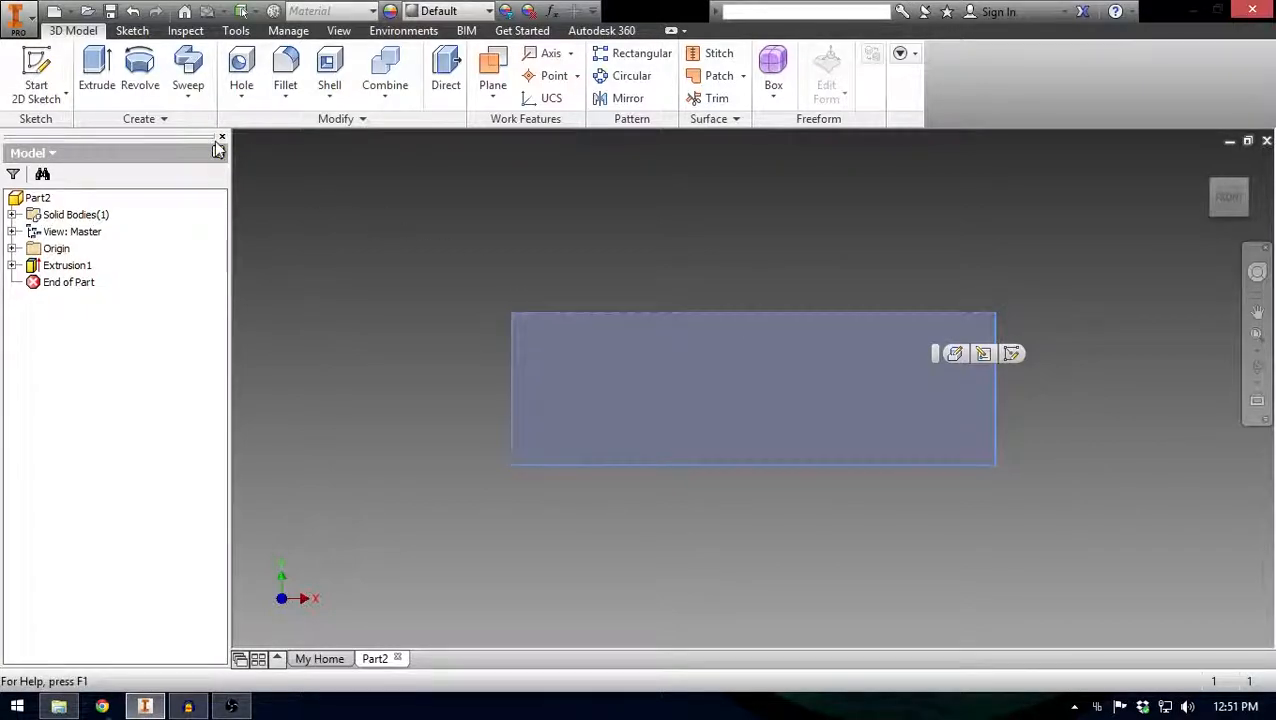
pyautogui.click(485, 331)
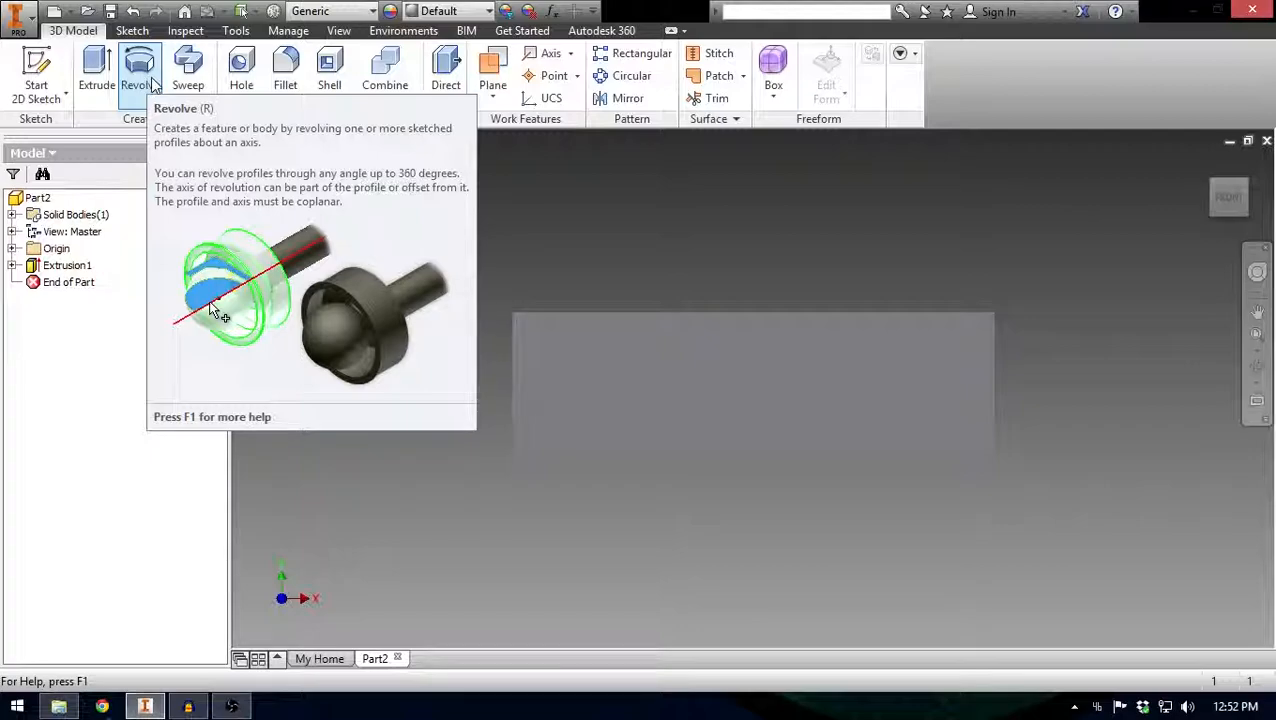
pyautogui.click(40, 62)
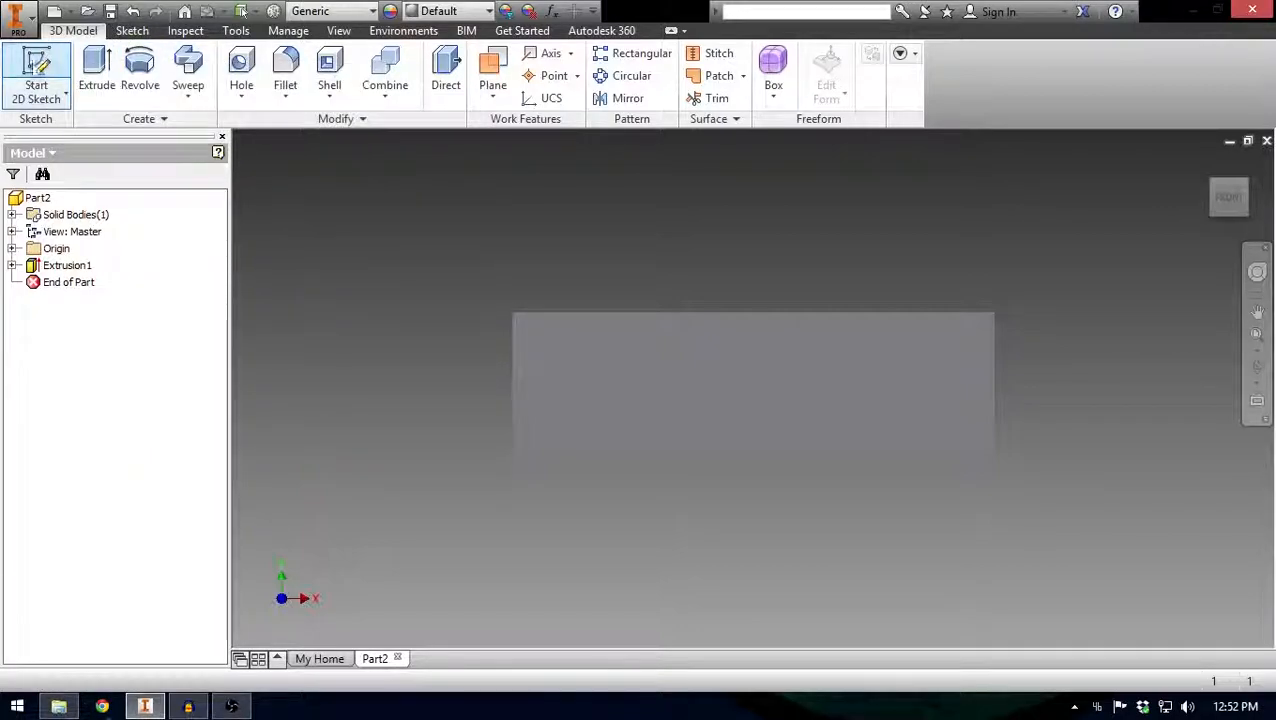
pyautogui.click(597, 333)
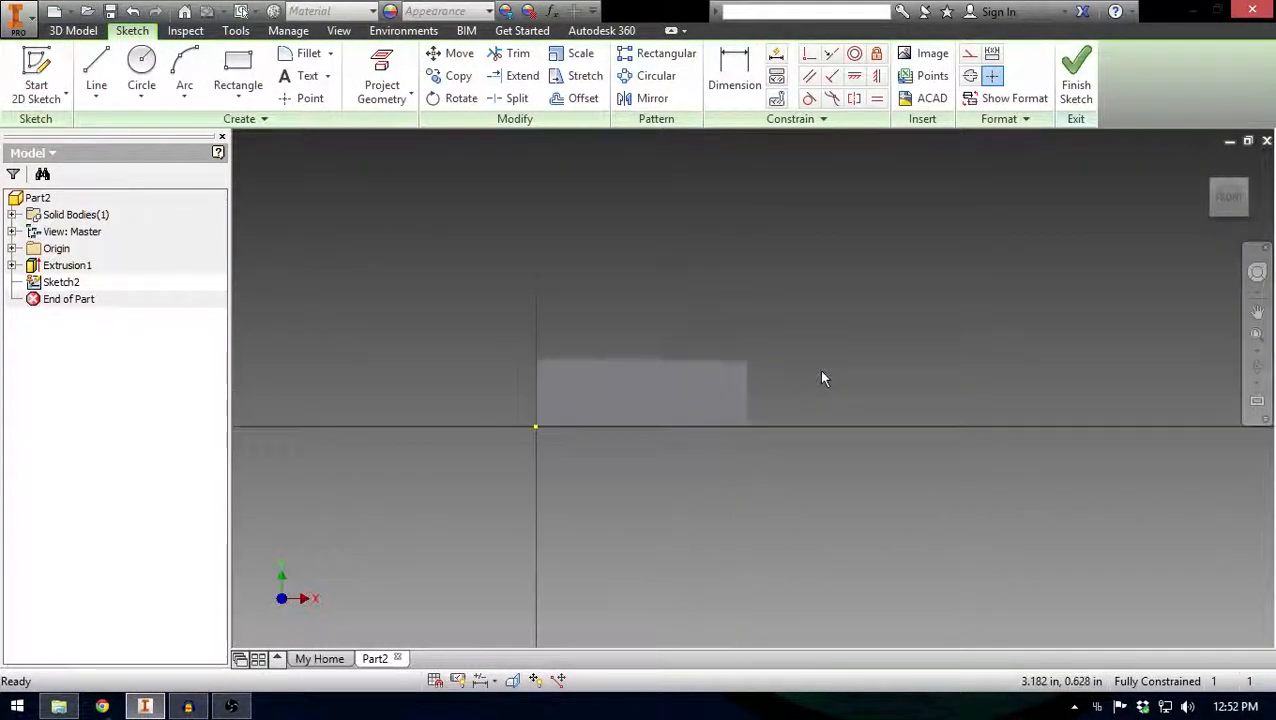
# Step: Sketch two circles about 0.53 in and 0.54 in across, one near each end of the block's front face
pyautogui.scroll(3, 500, 427)
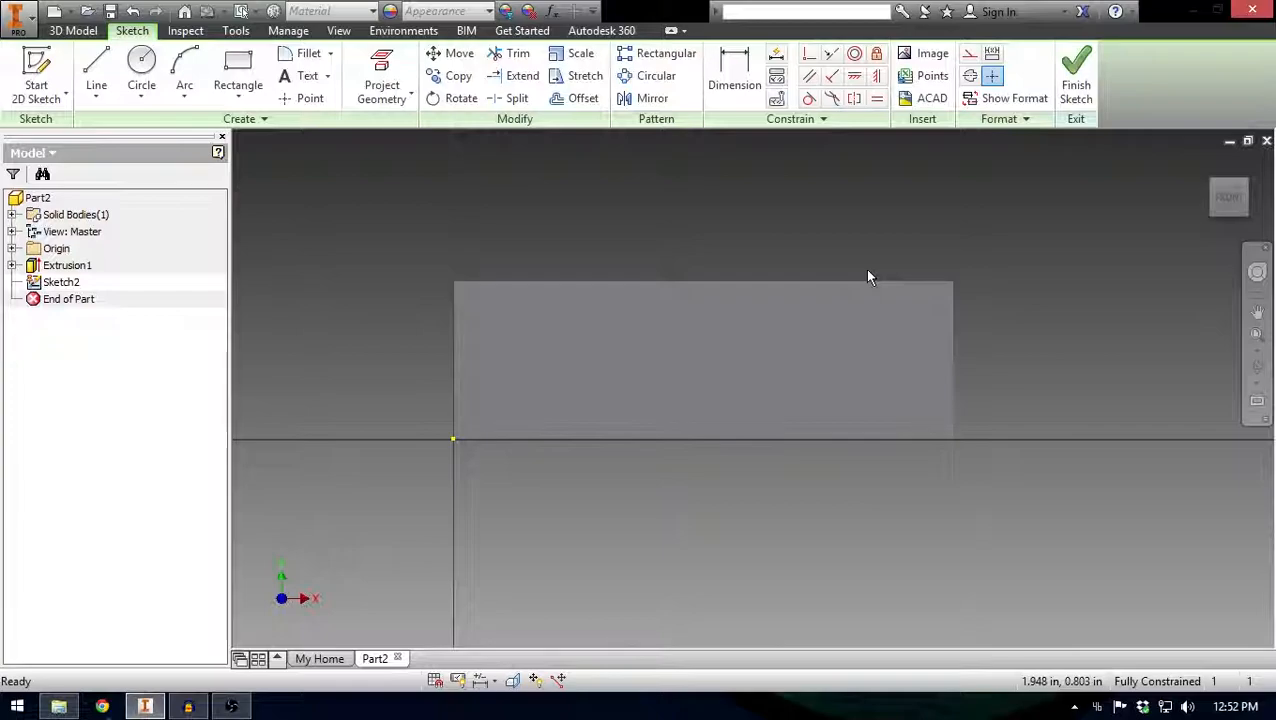
pyautogui.scroll(-3, 867, 274)
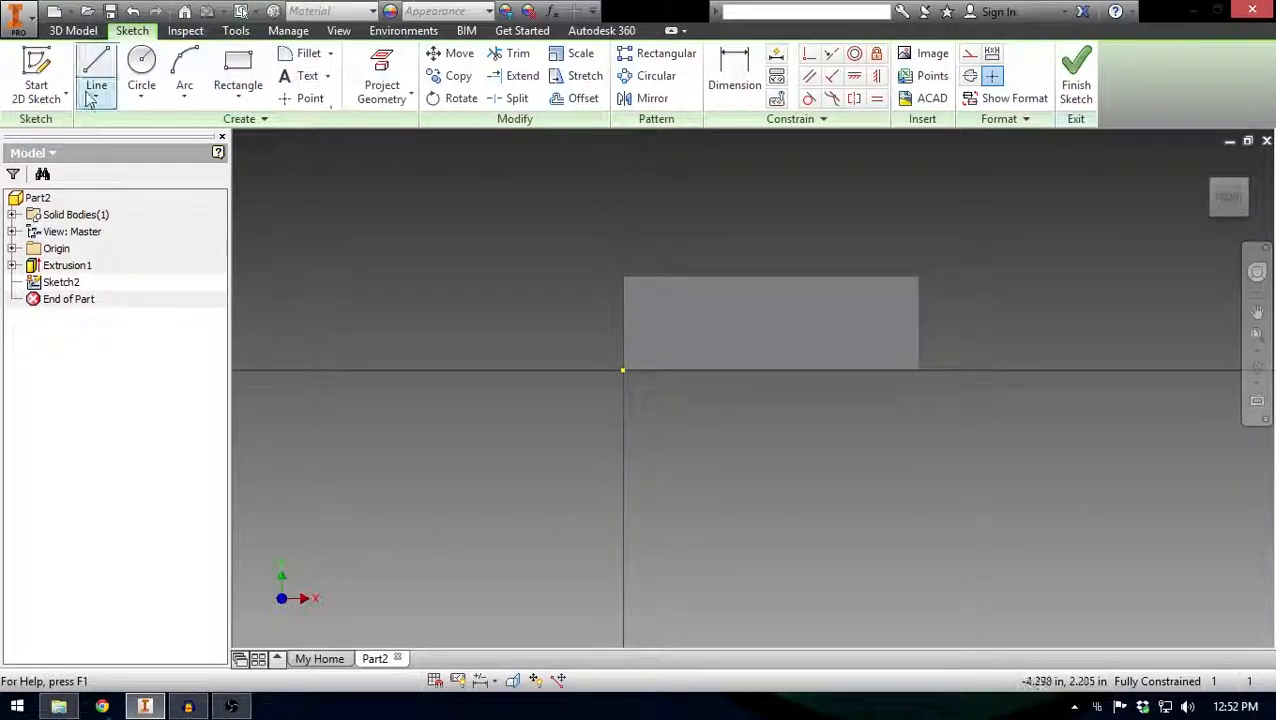
pyautogui.click(141, 68)
pyautogui.click(655, 319)
pyautogui.click(656, 286)
pyautogui.click(875, 328)
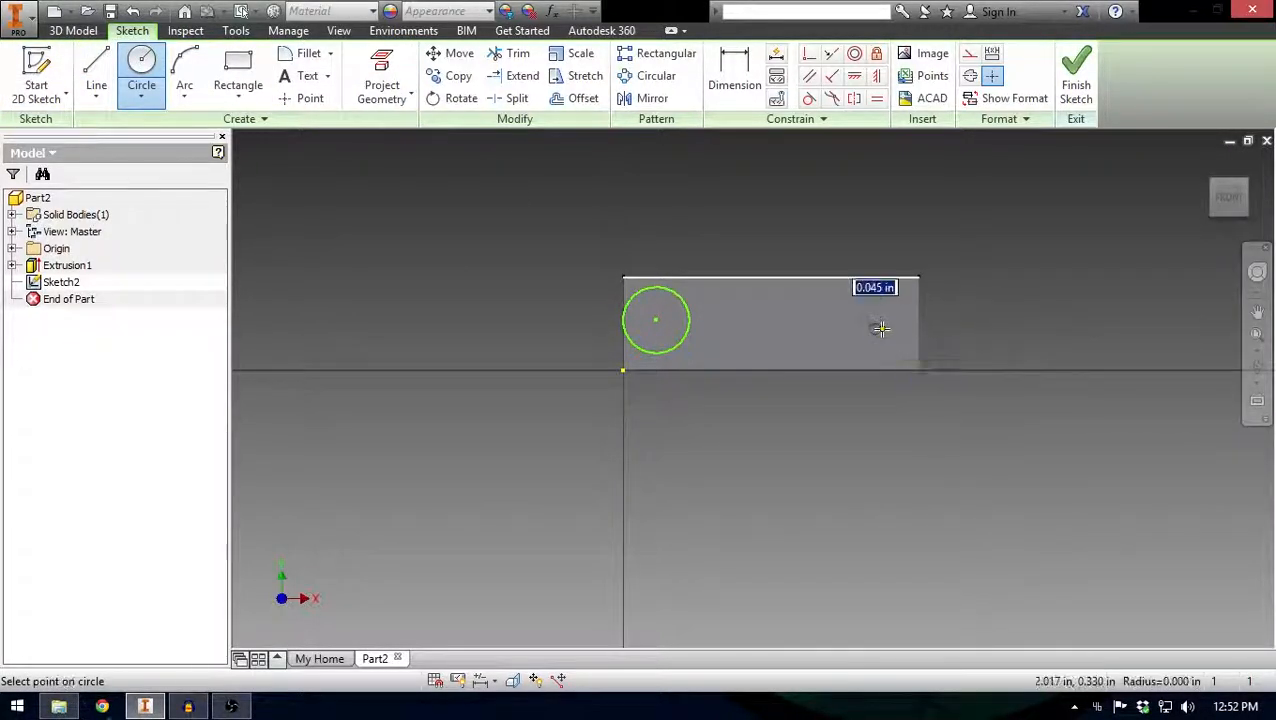
pyautogui.click(898, 306)
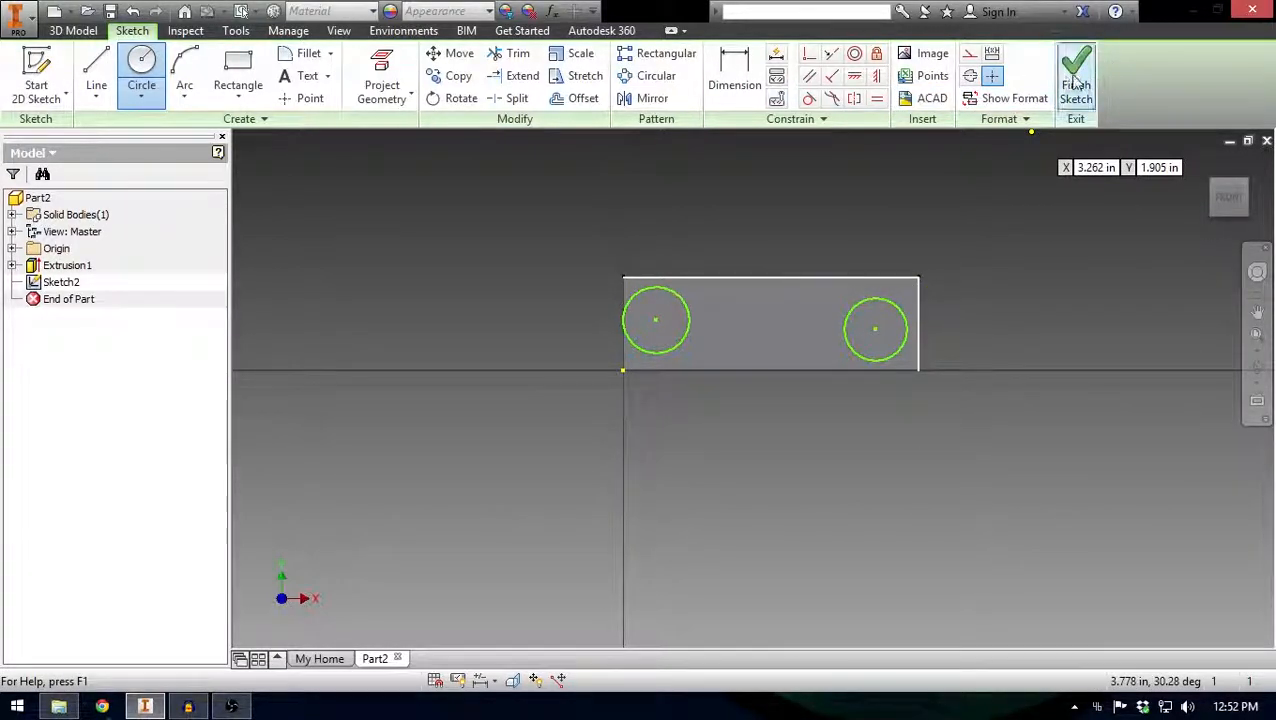
# Step: Dimension the left circle and set its diameter to 14.6 mm
pyautogui.click(735, 75)
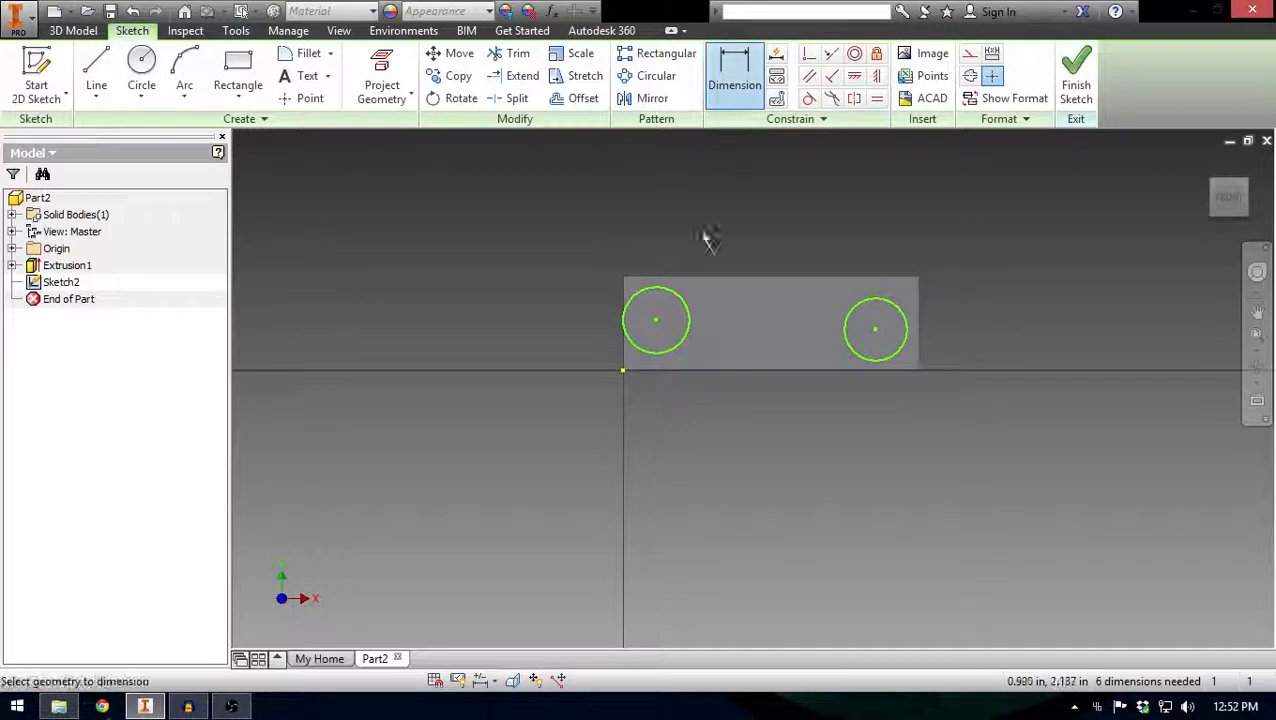
pyautogui.click(677, 302)
pyautogui.click(676, 309)
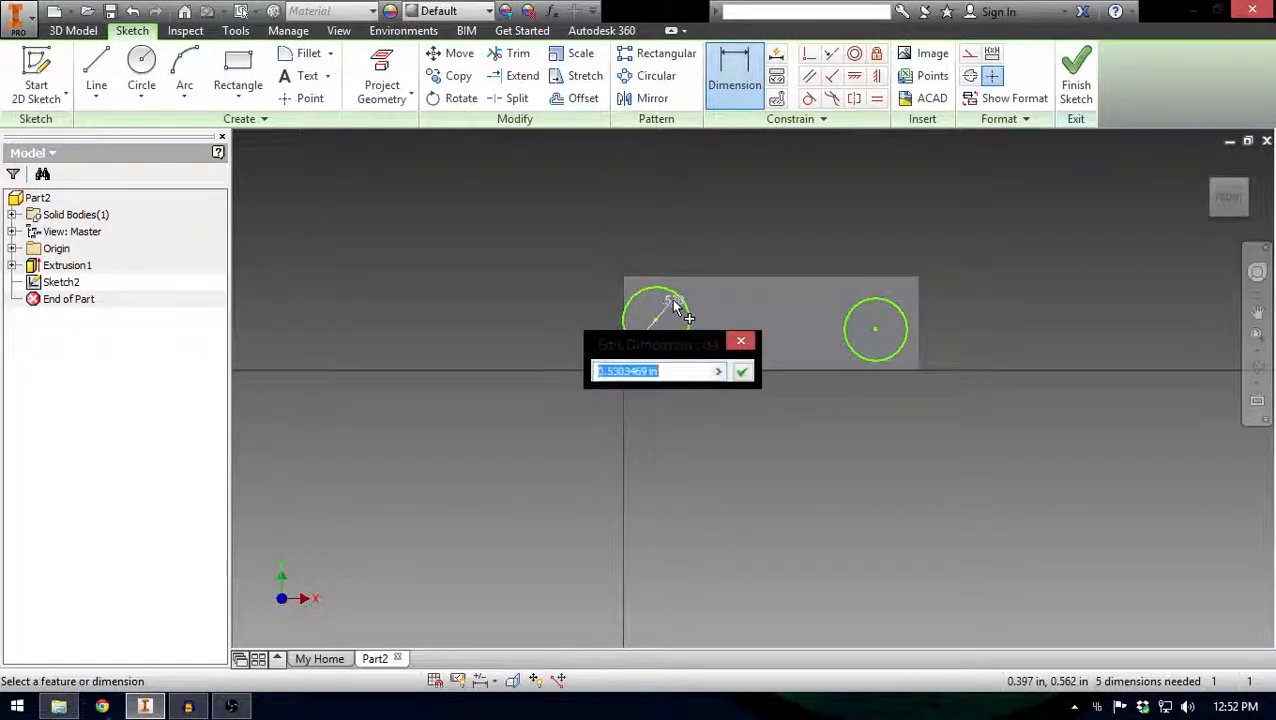
pyautogui.write('14.6mm')
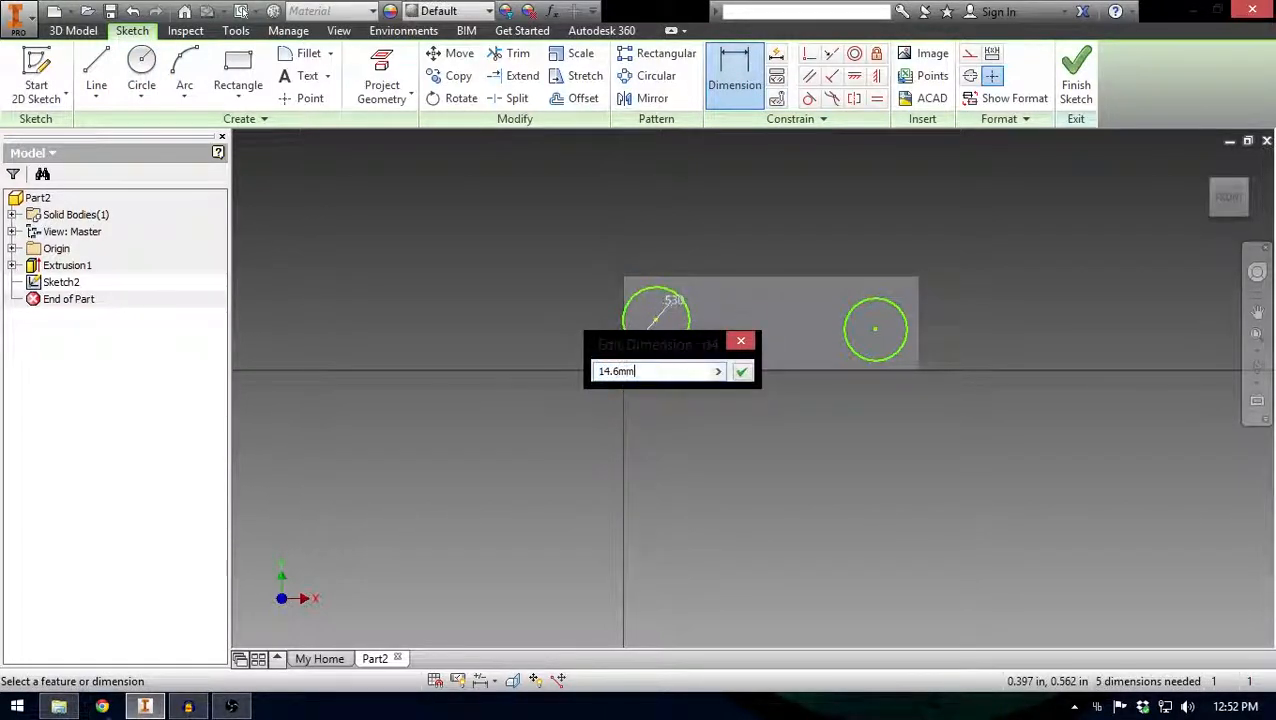
pyautogui.press('Return')
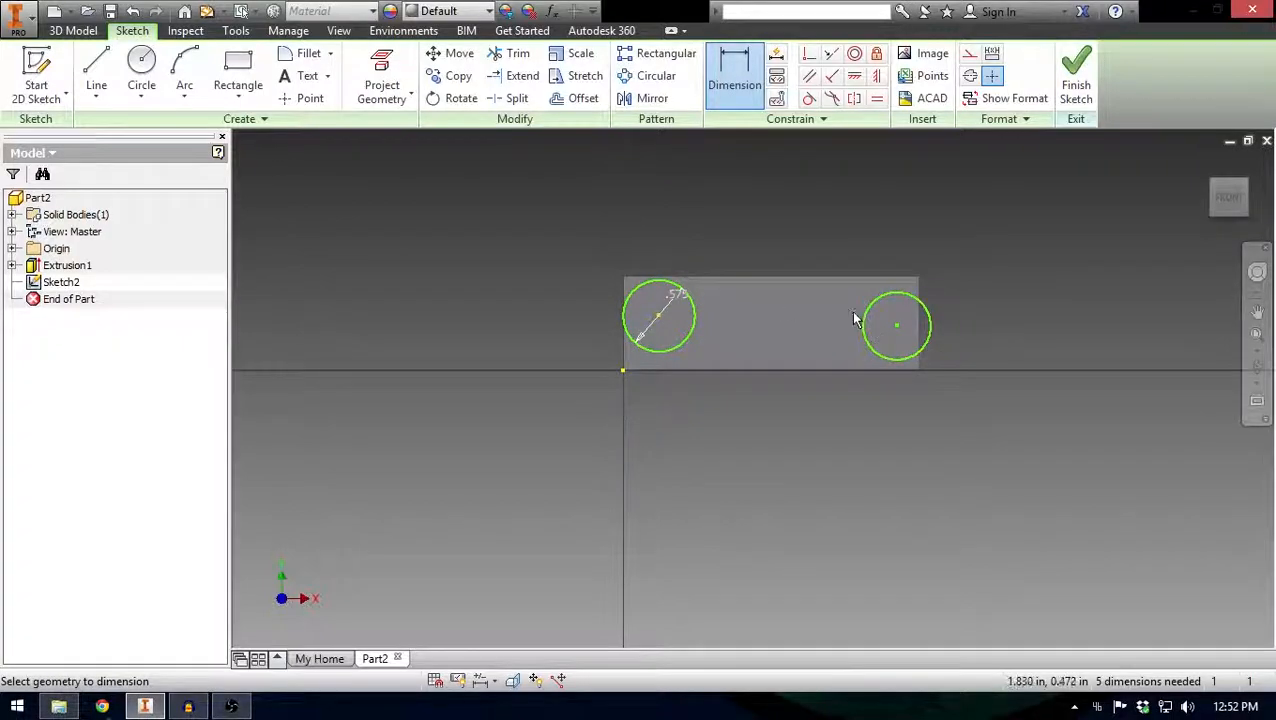
# Step: Dimension the right circle and set its diameter to 14.6 mm
pyautogui.click(867, 320)
pyautogui.click(883, 322)
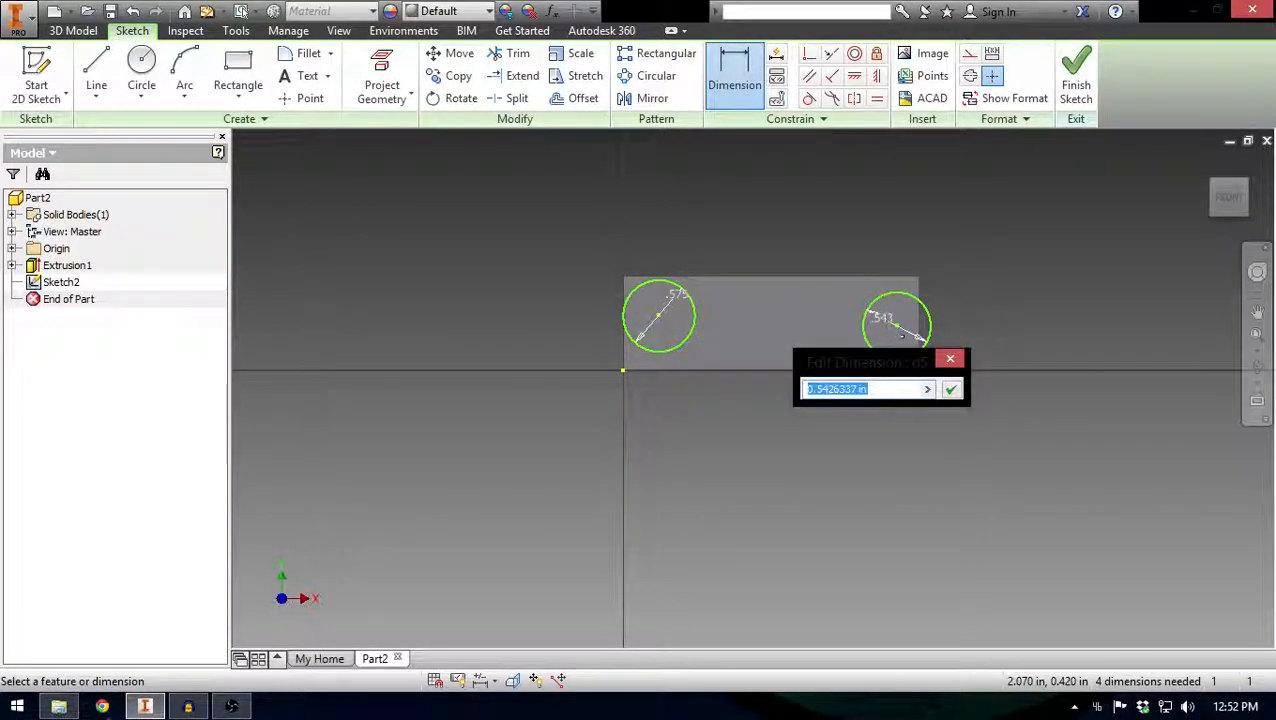
pyautogui.write('14.')
pyautogui.press('Return')
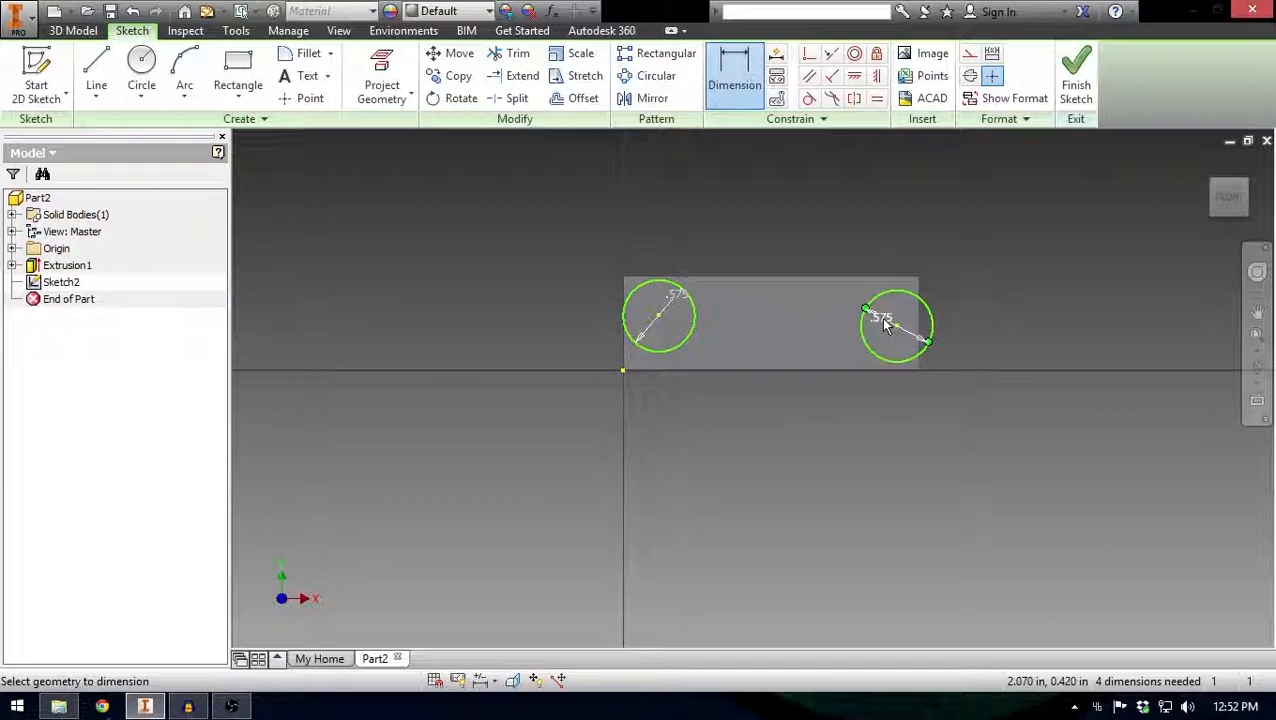
pyautogui.scroll(3, 990, 334)
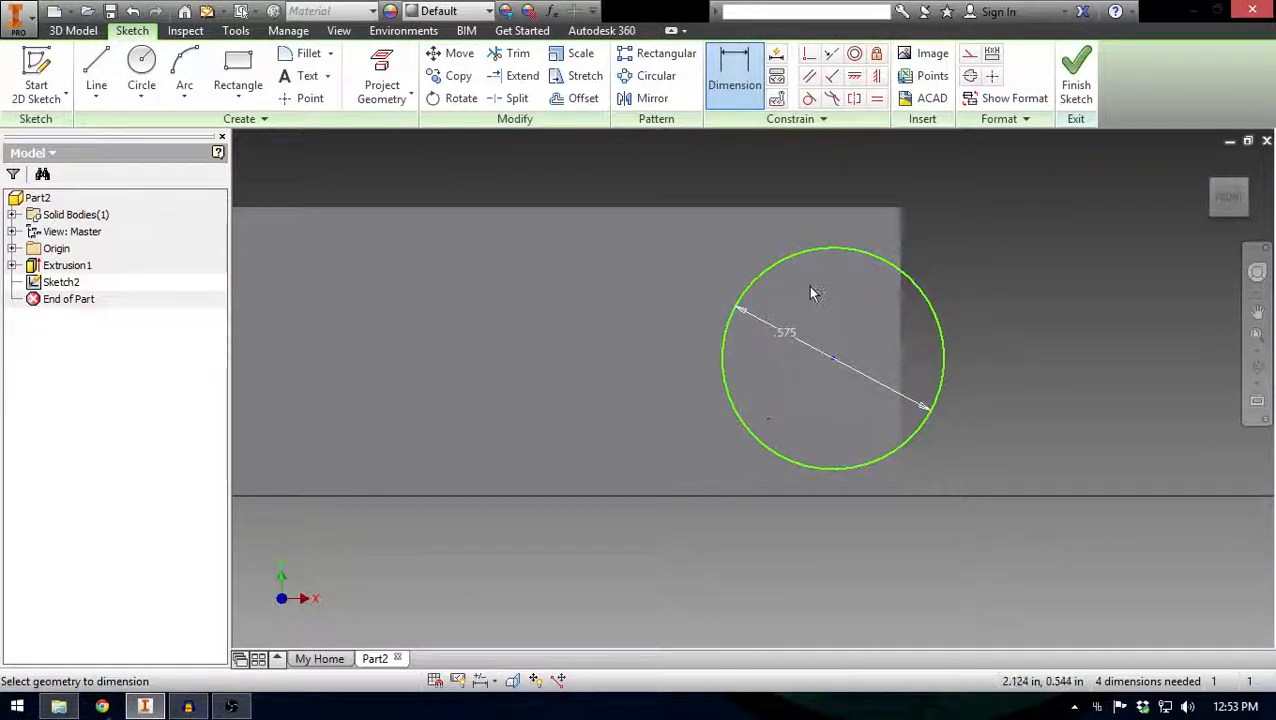
pyautogui.click(740, 90)
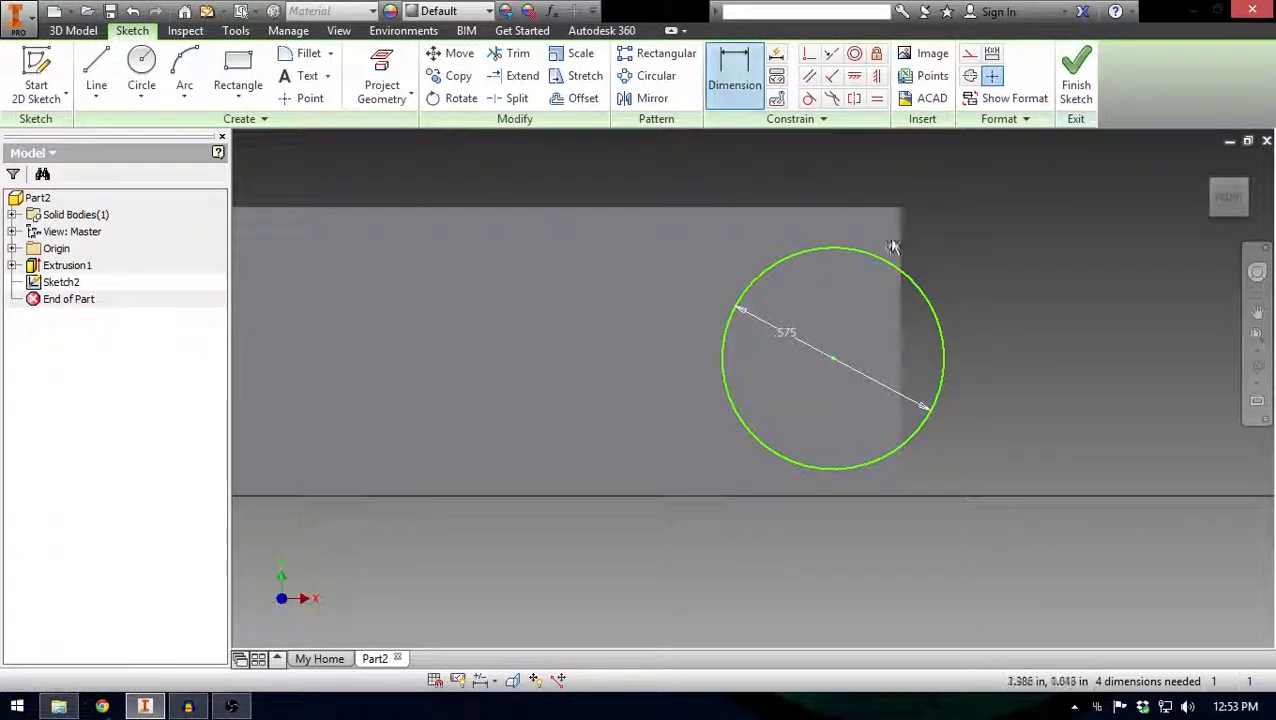
pyautogui.click(737, 82)
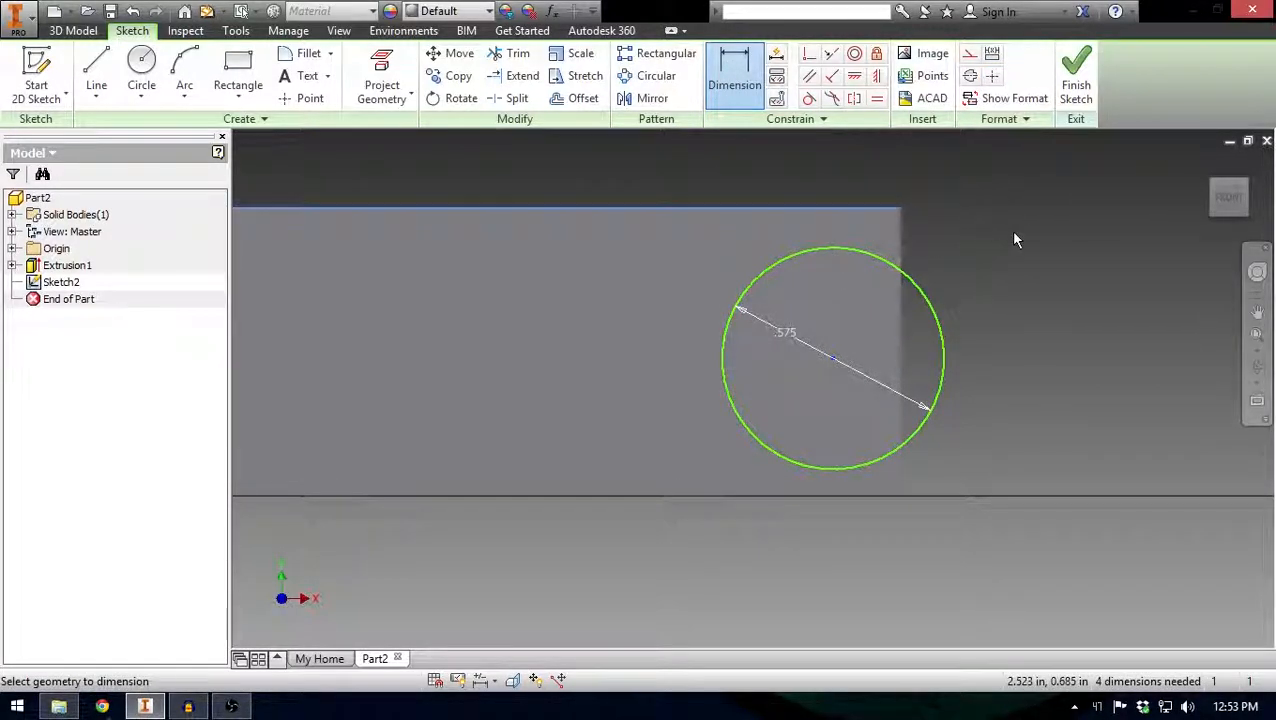
pyautogui.click(901, 214)
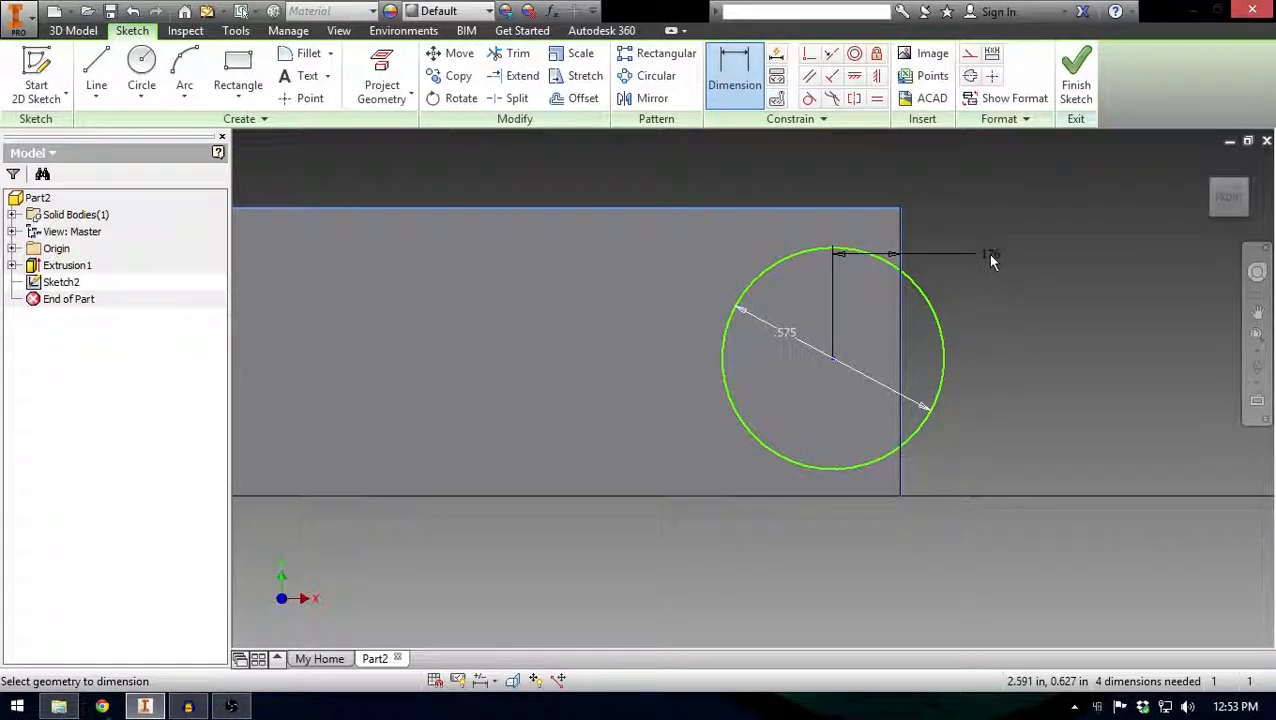
pyautogui.rightClick(873, 246)
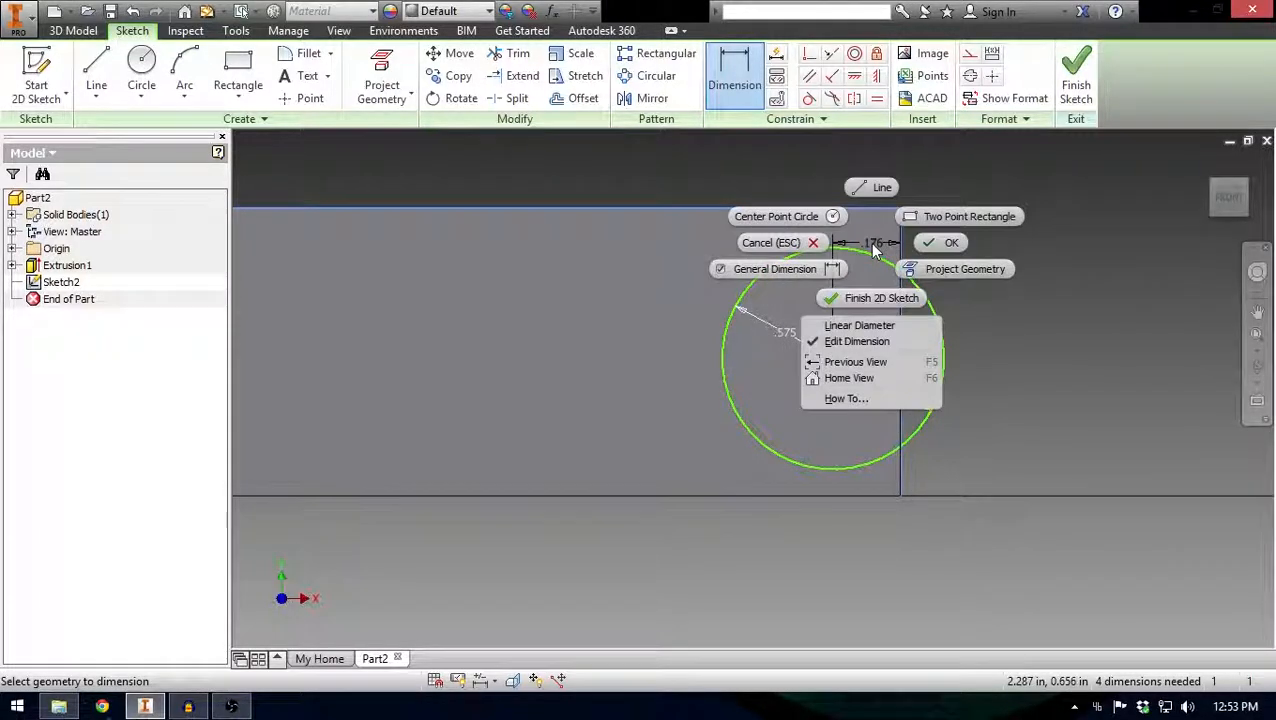
pyautogui.click(940, 244)
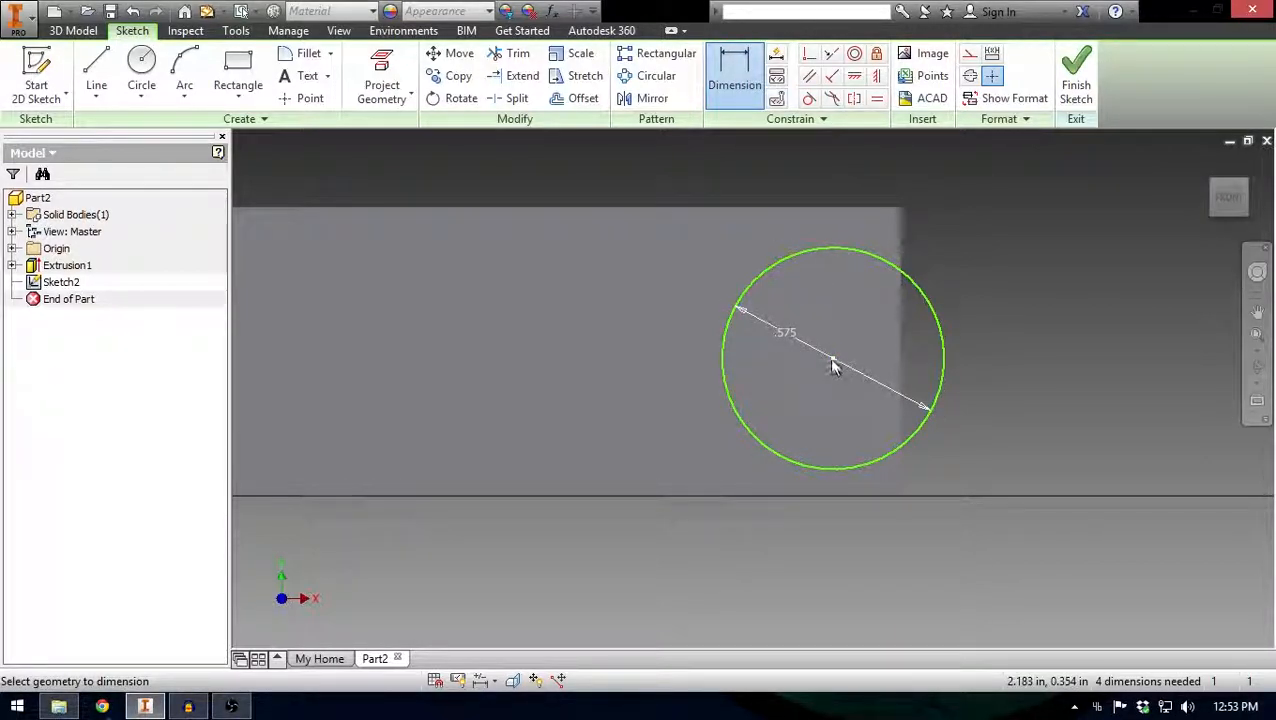
# Step: Dimension the vertical distance from the right circle's centre to the block's top edge, accepting the proposed value
pyautogui.click(833, 359)
pyautogui.click(803, 209)
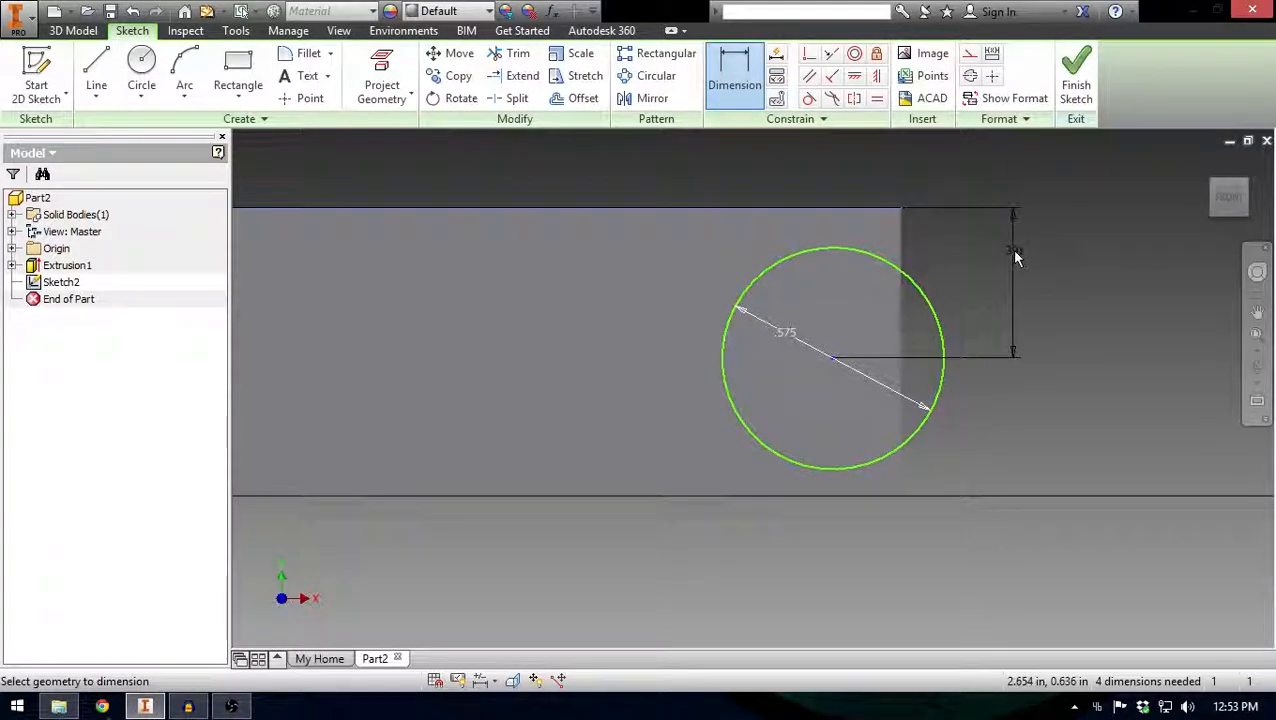
pyautogui.click(1033, 252)
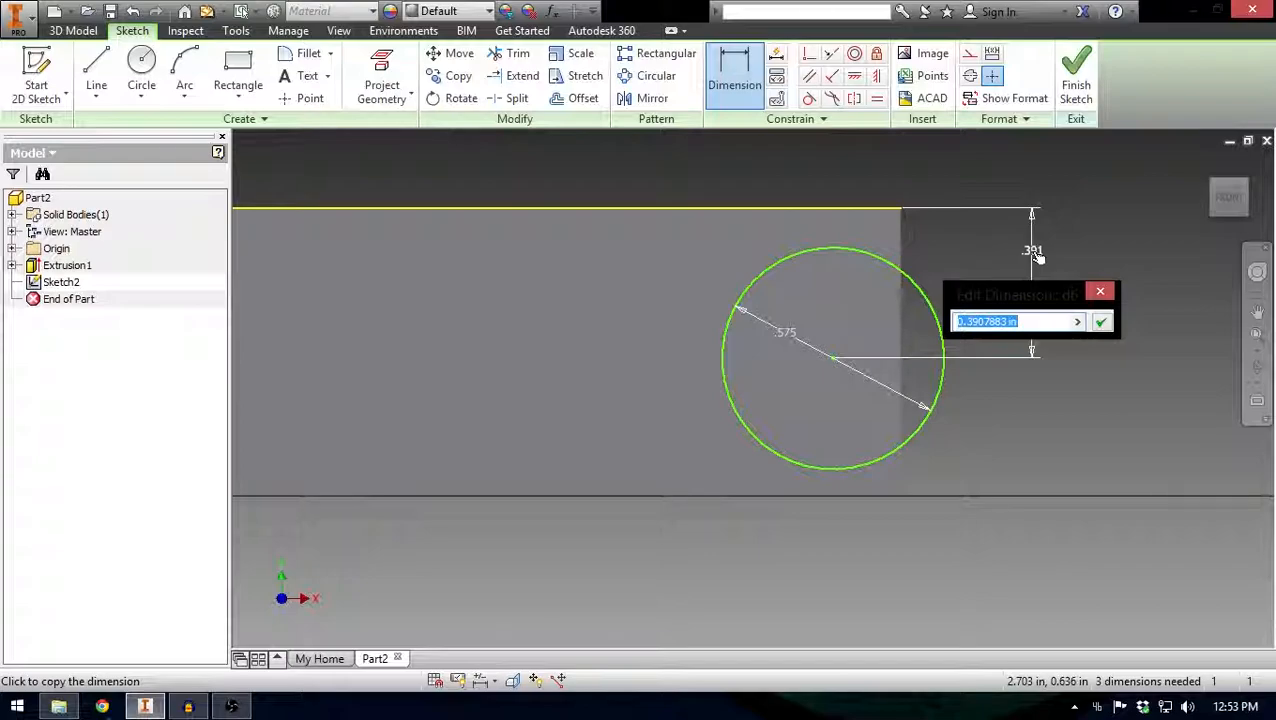
pyautogui.press('Return')
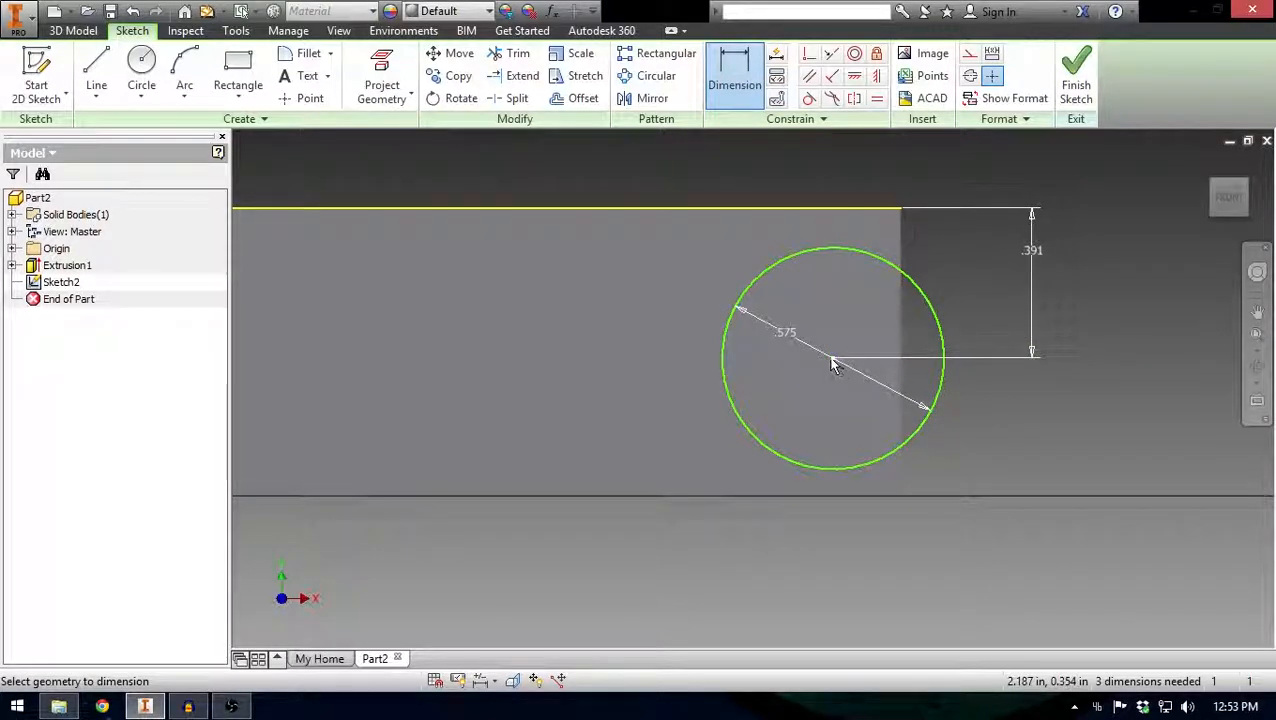
# Step: Add a driven vertical dimension between the right circle's centre and the block's bottom edge
pyautogui.click(869, 494)
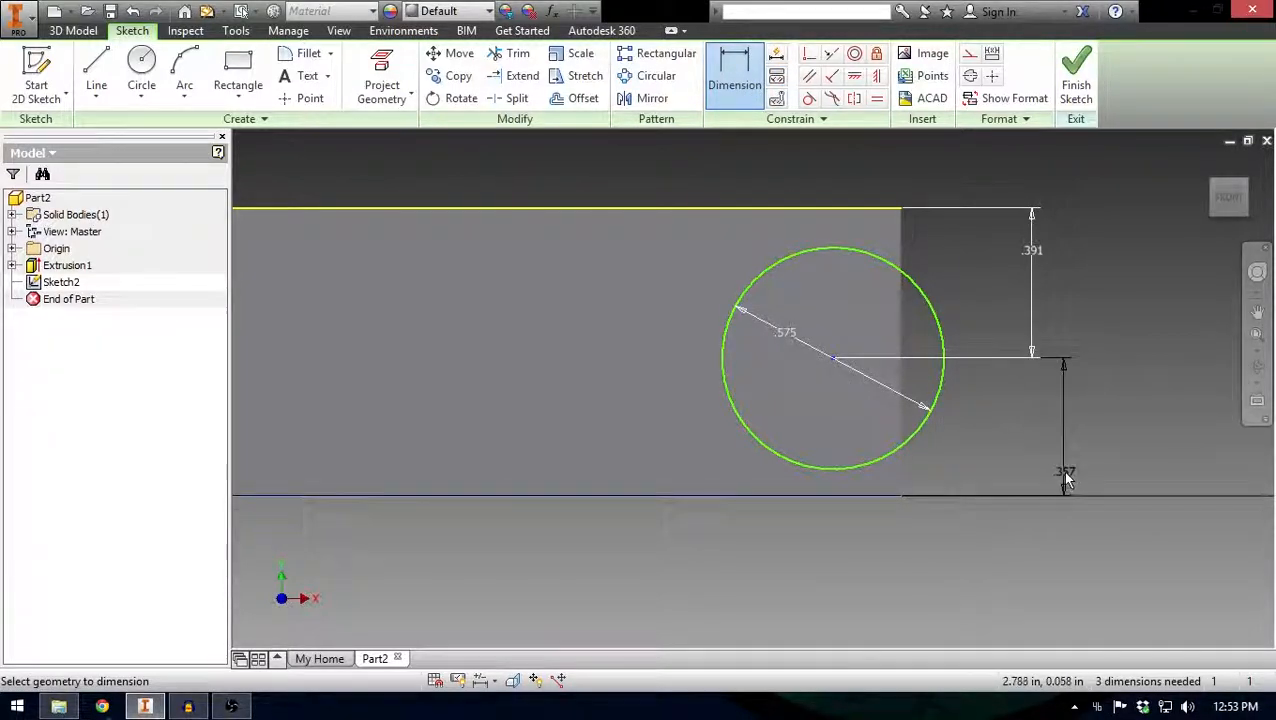
pyautogui.click(1074, 455)
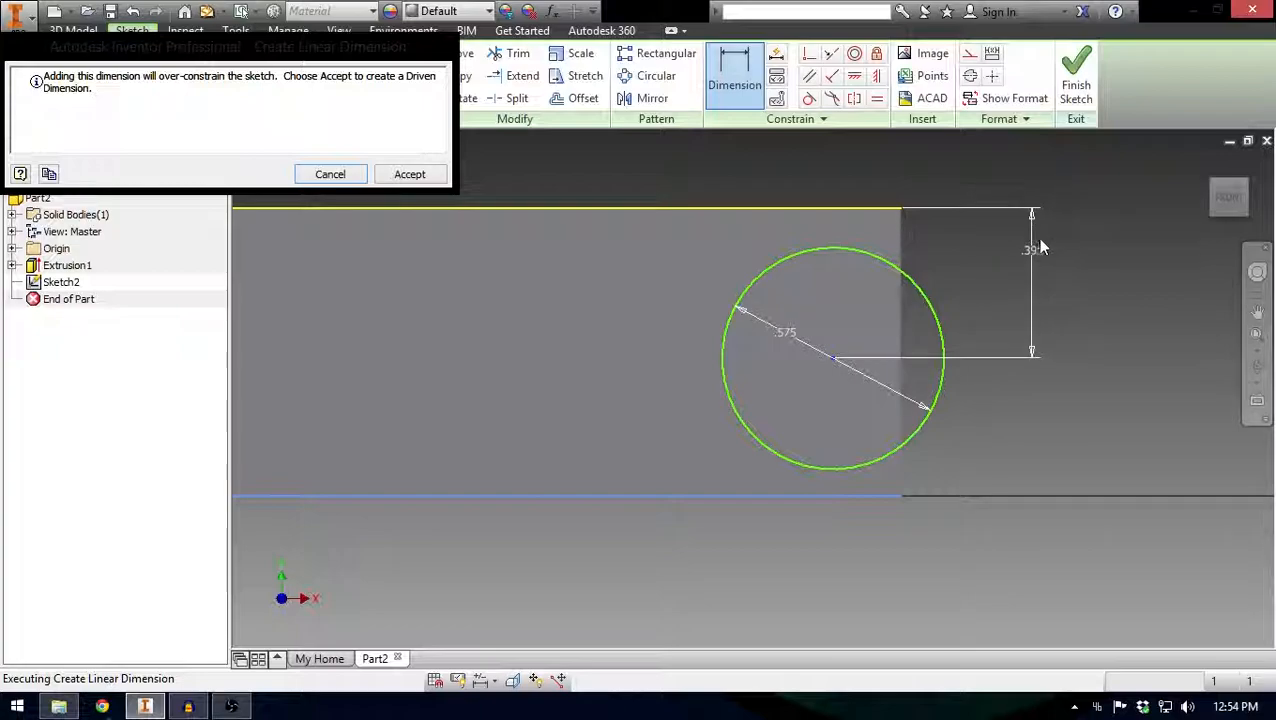
pyautogui.click(407, 174)
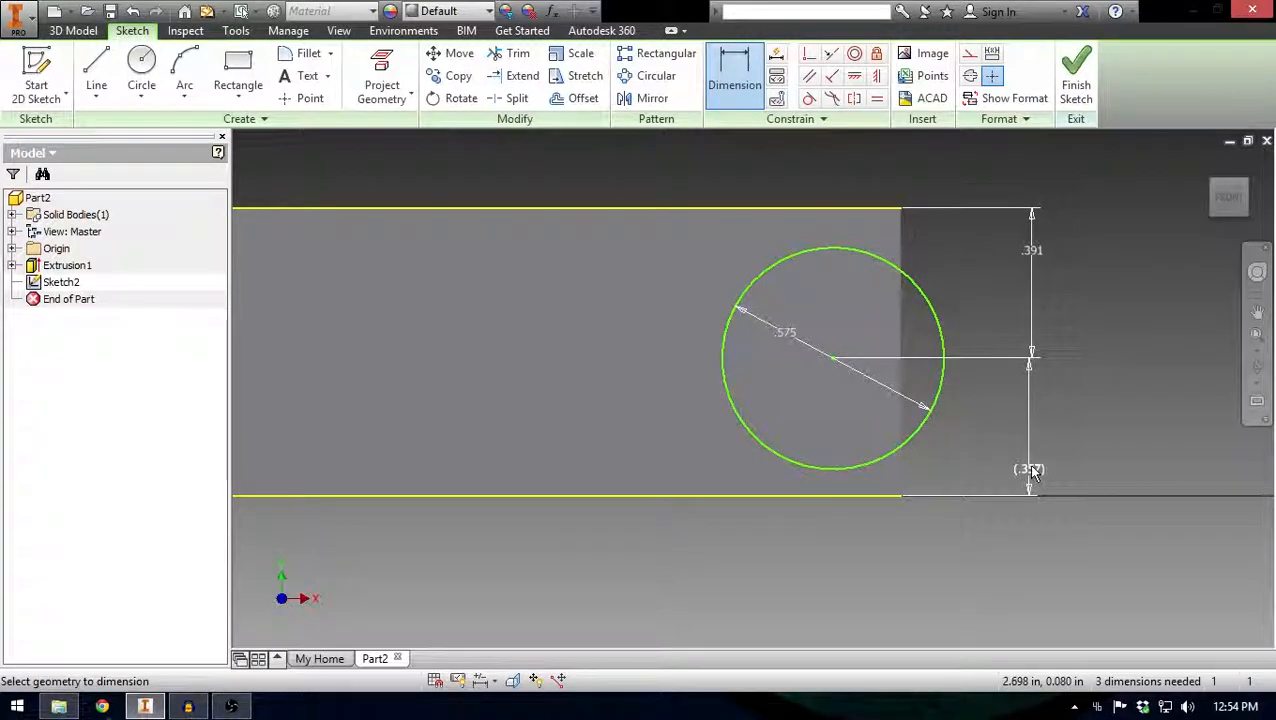
# Step: Set the distance from the right circle's centre to the block's top edge to .375 in
pyautogui.doubleClick(1033, 252)
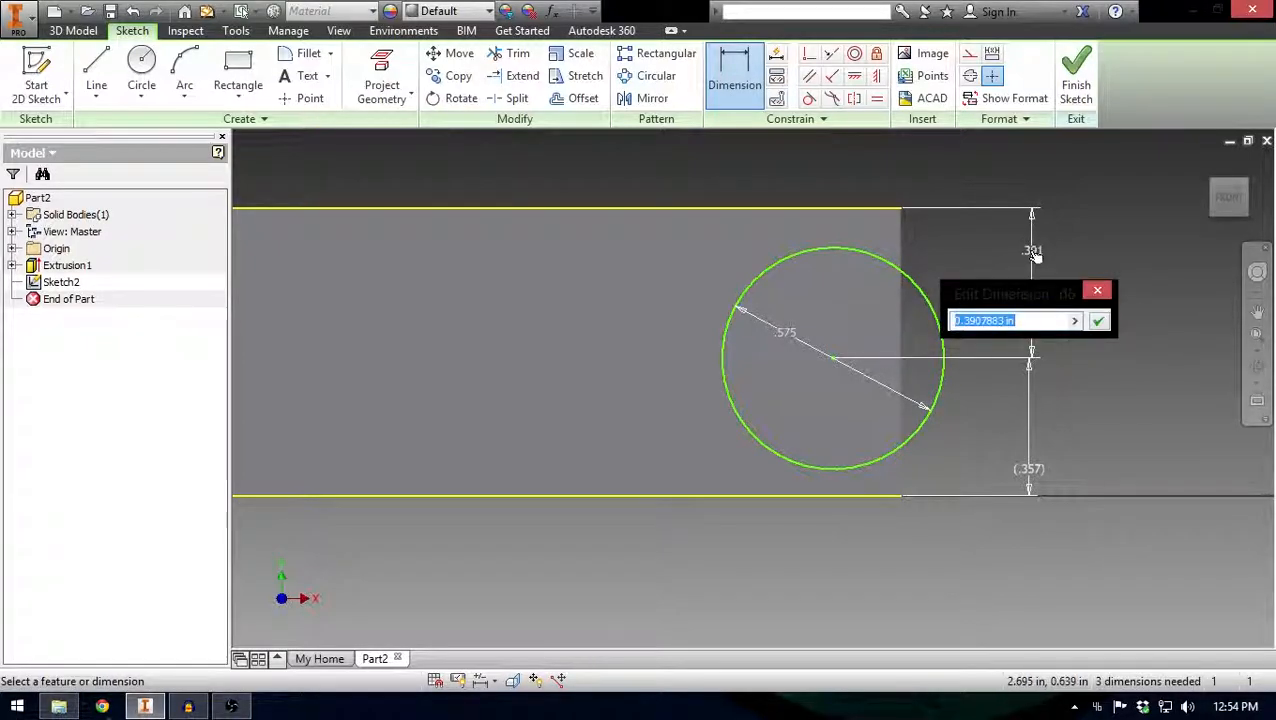
pyautogui.write('37')
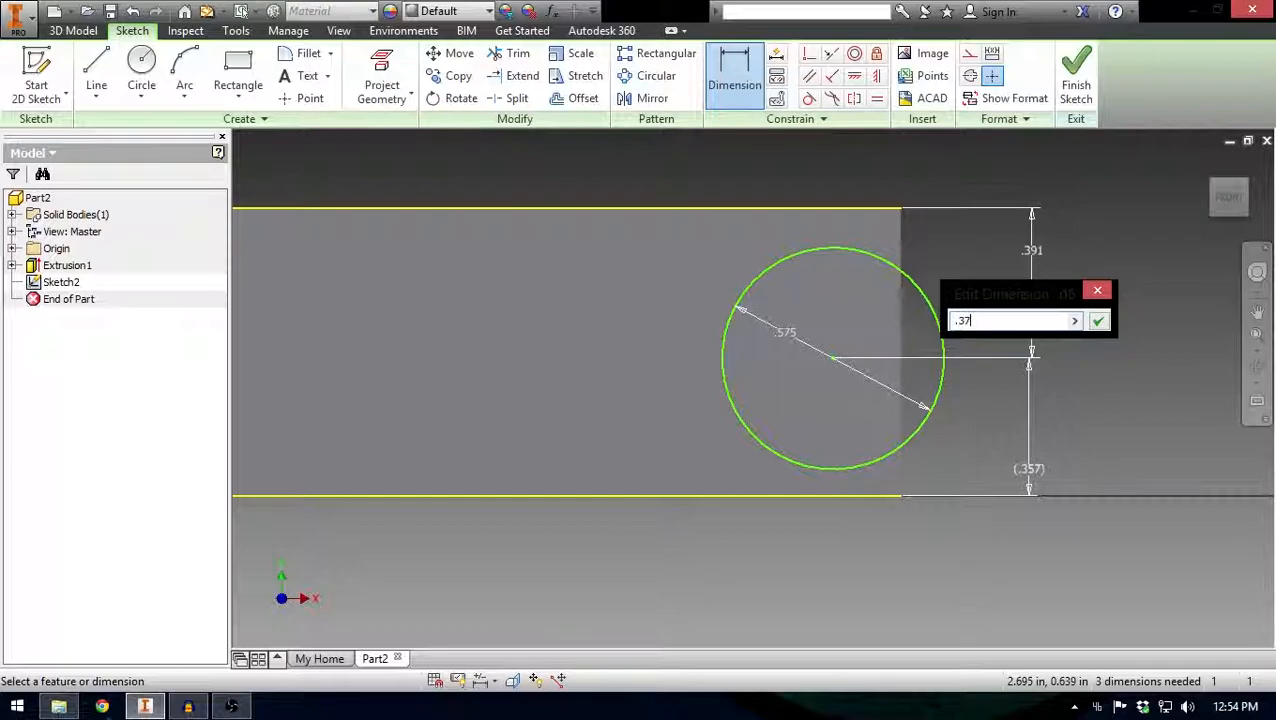
pyautogui.write('5')
pyautogui.press('Return')
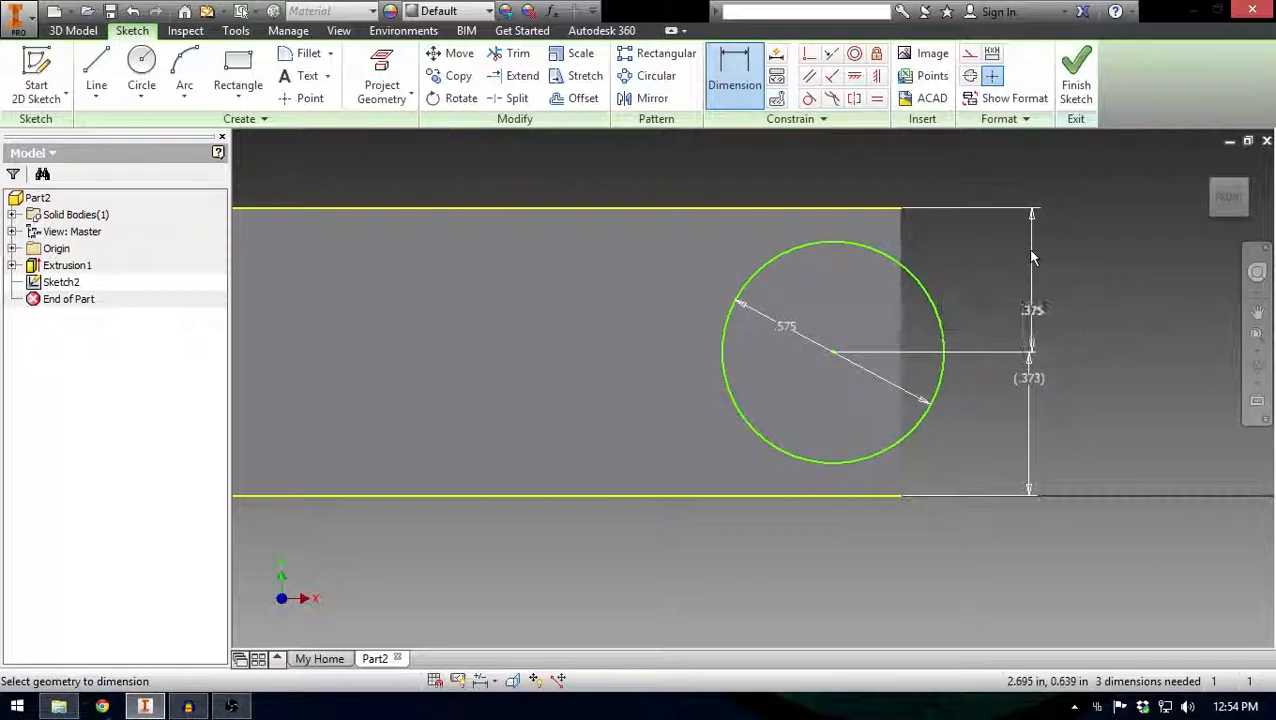
# Step: Change the distance between the right circle's centre and the block's top edge to .374 in
pyautogui.doubleClick(1040, 310)
pyautogui.write('.374')
pyautogui.press('Return')
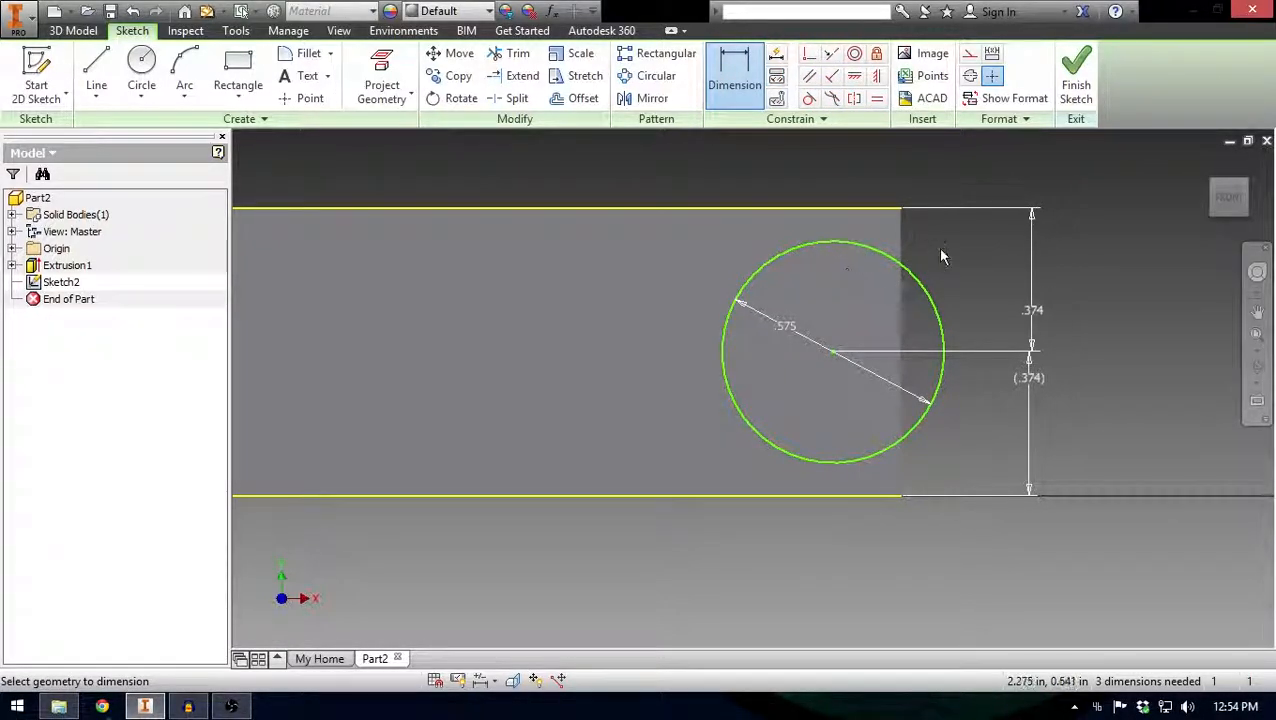
pyautogui.click(834, 352)
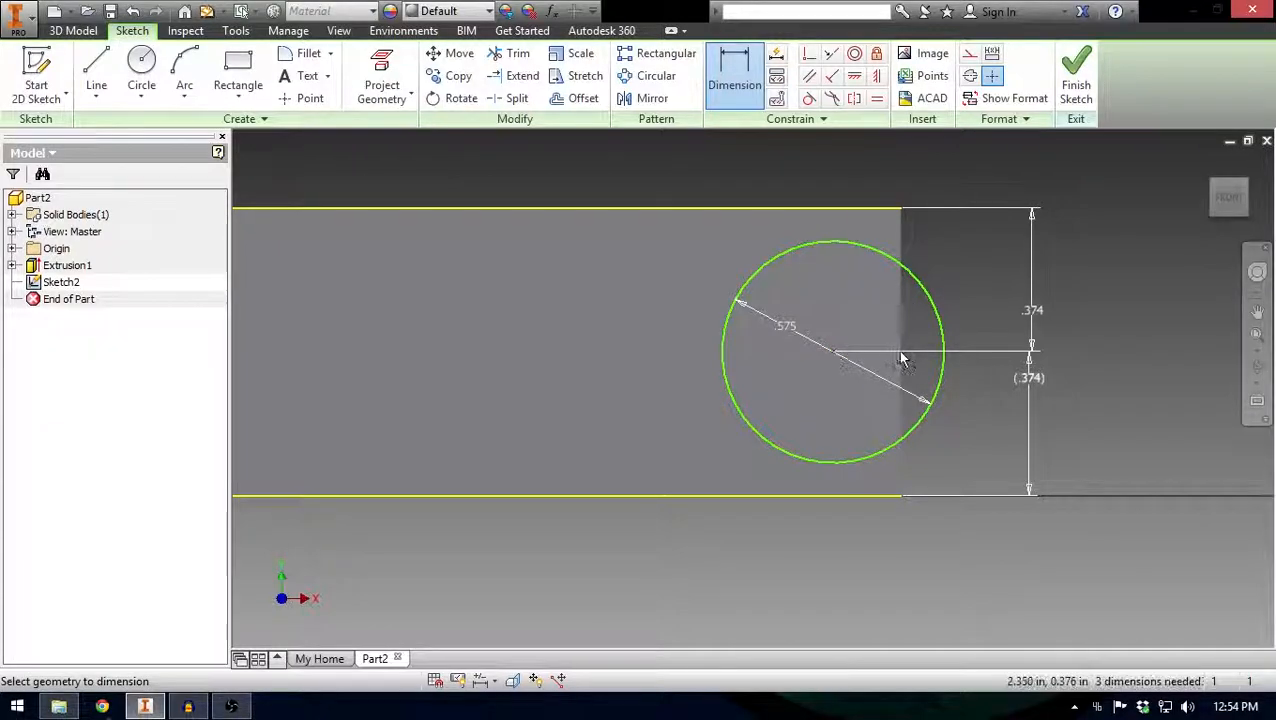
pyautogui.click(900, 216)
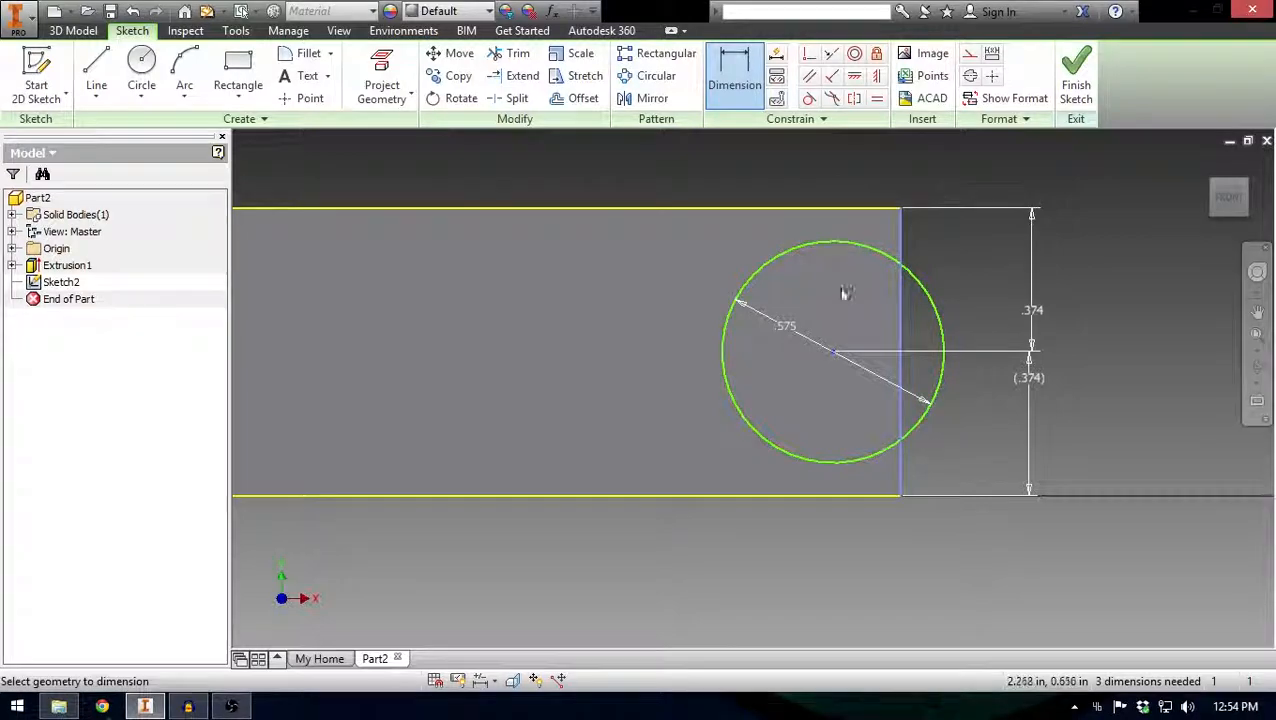
pyautogui.click(898, 310)
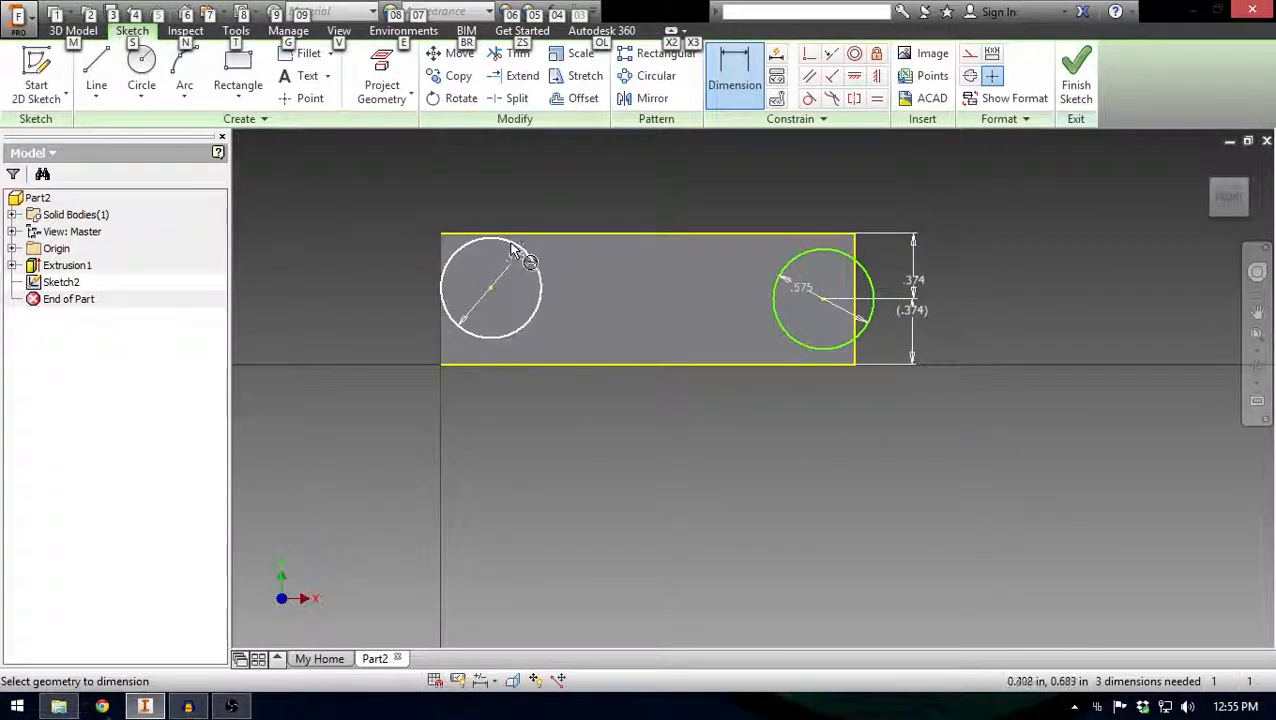
# Step: Dimension the left circle's centre from the block's top edge and set the distance to .374 in
pyautogui.click(515, 251)
pyautogui.click(502, 236)
pyautogui.click(388, 262)
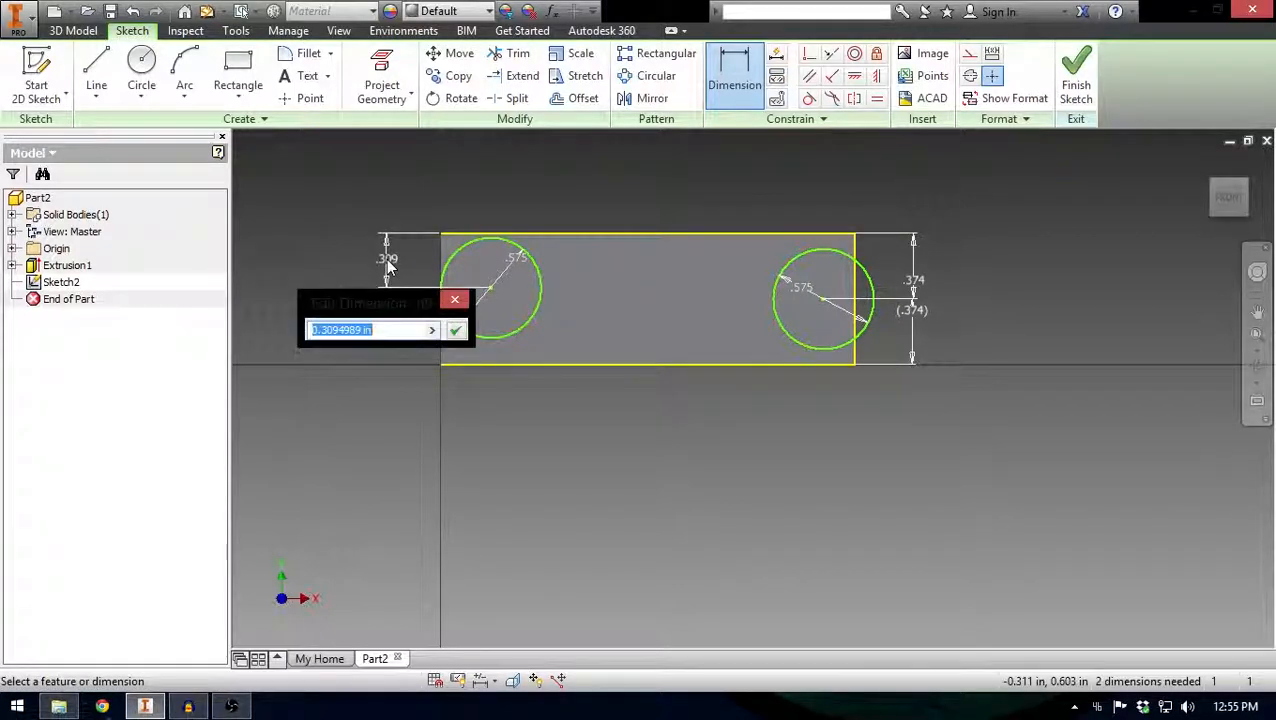
pyautogui.write('.374')
pyautogui.press('Return')
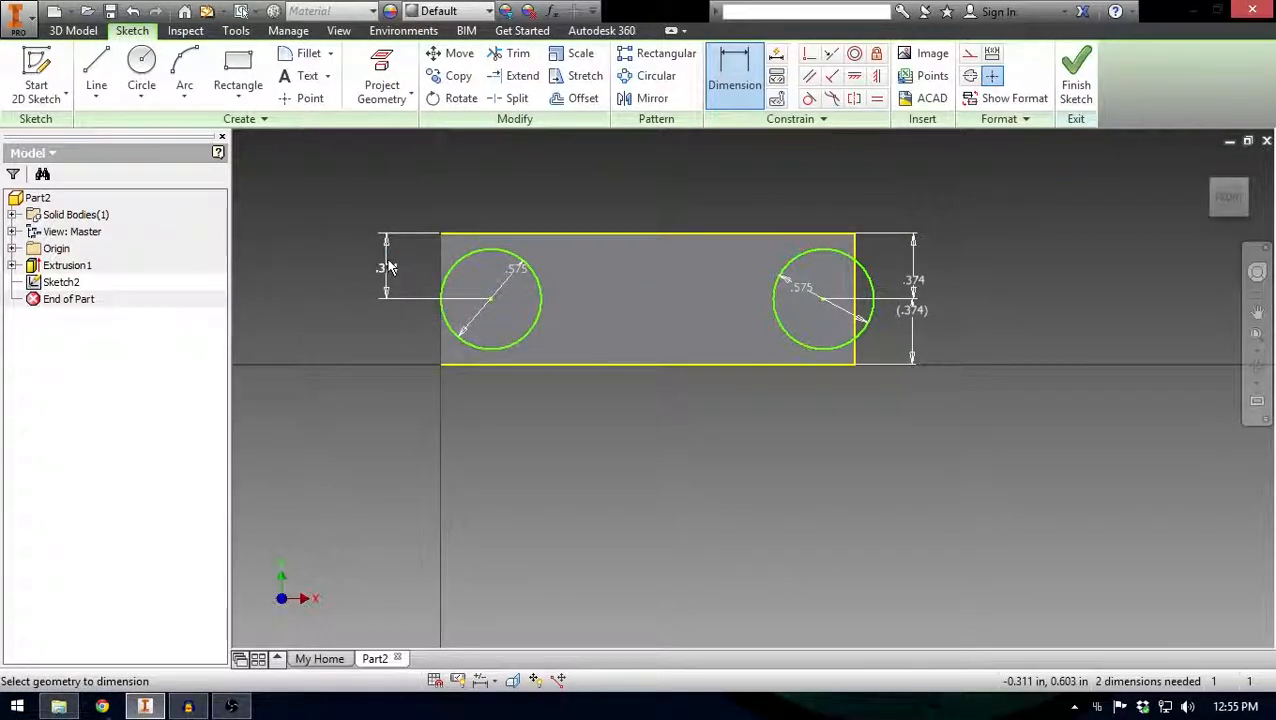
# Step: Dimension the horizontal gap between the facing sides of the two circles and set it to 29 mm
pyautogui.click(778, 305)
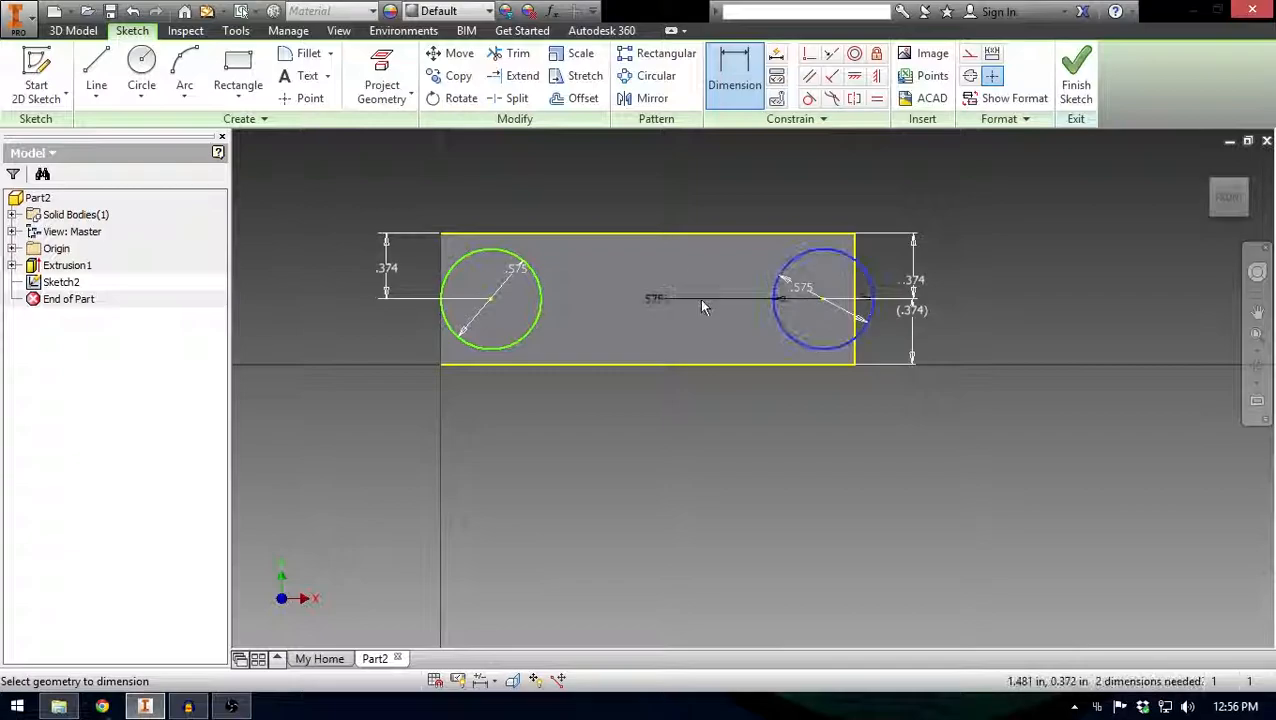
pyautogui.click(541, 300)
pyautogui.click(657, 184)
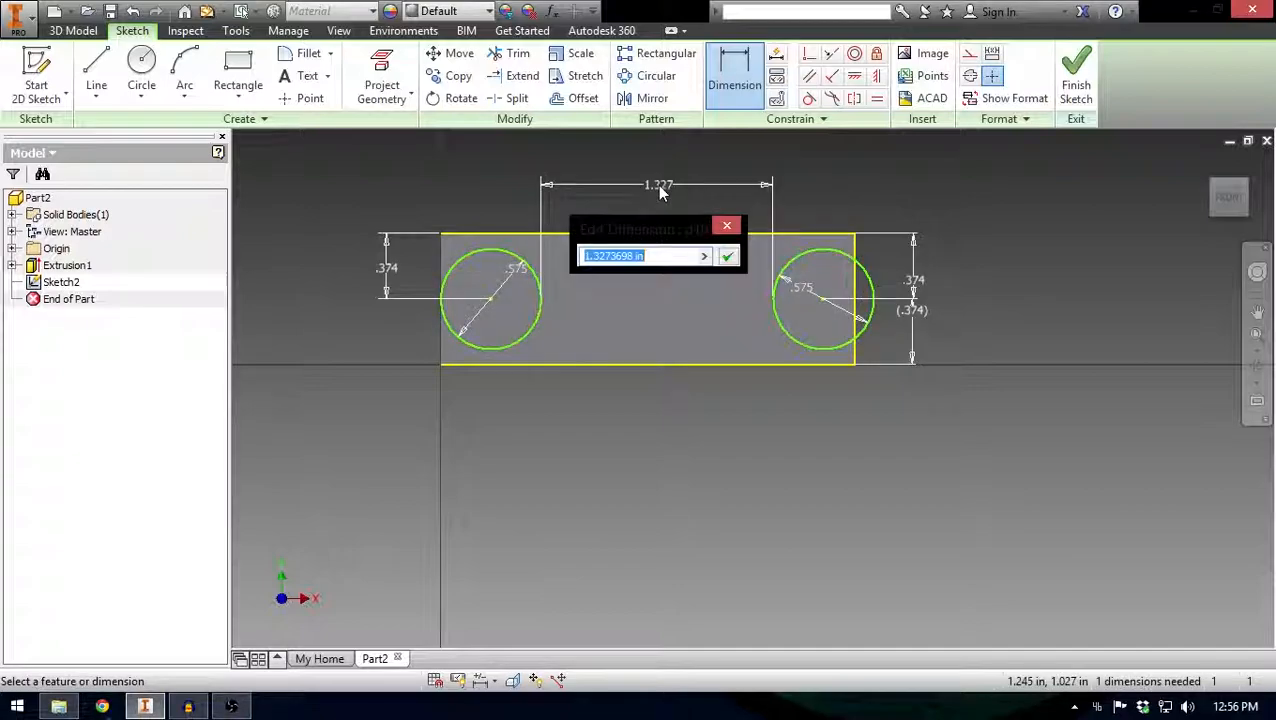
pyautogui.write('29mm')
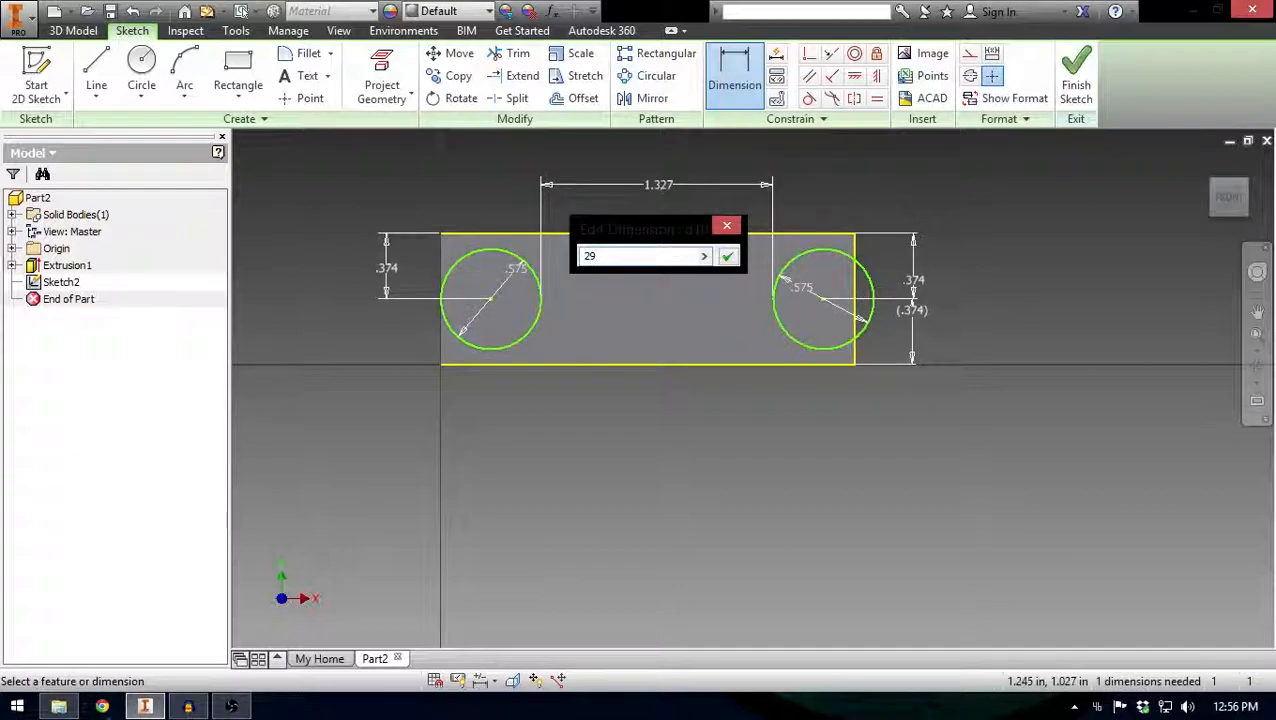
pyautogui.press('Return')
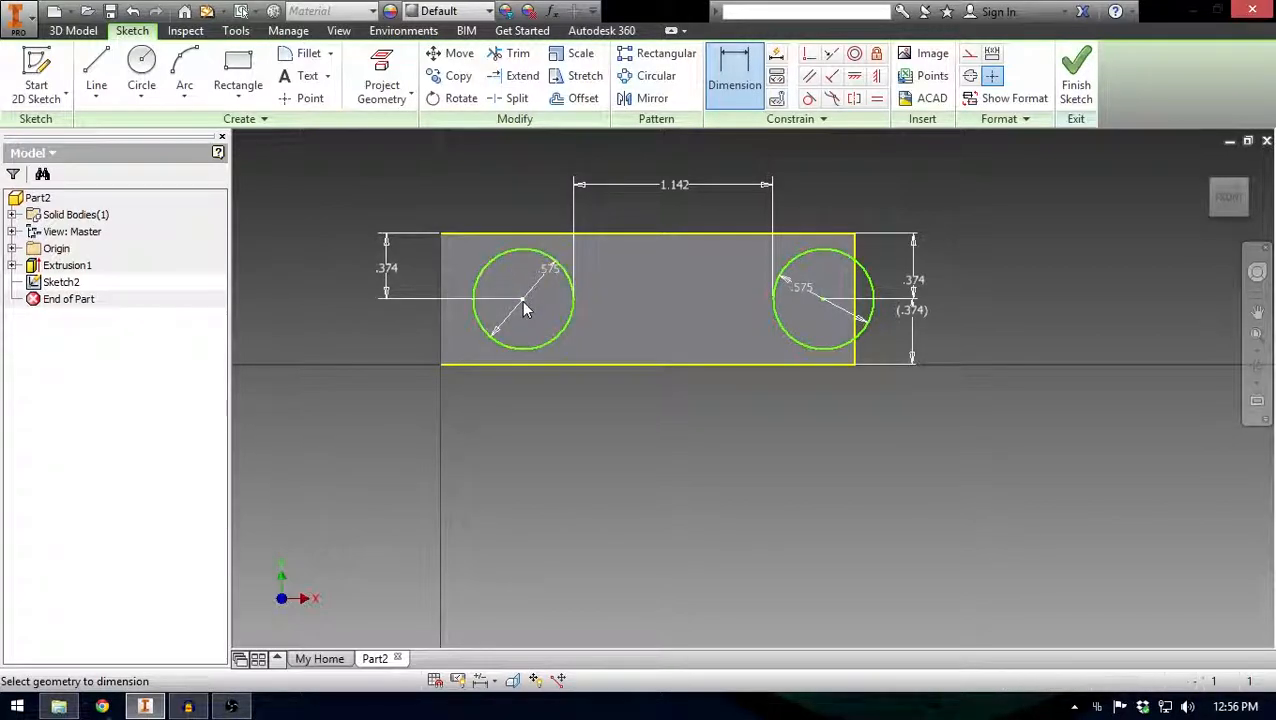
# Step: Try to dimension the horizontal distance from the left circle's centre to the block's left edge
pyautogui.click(438, 296)
pyautogui.click(505, 362)
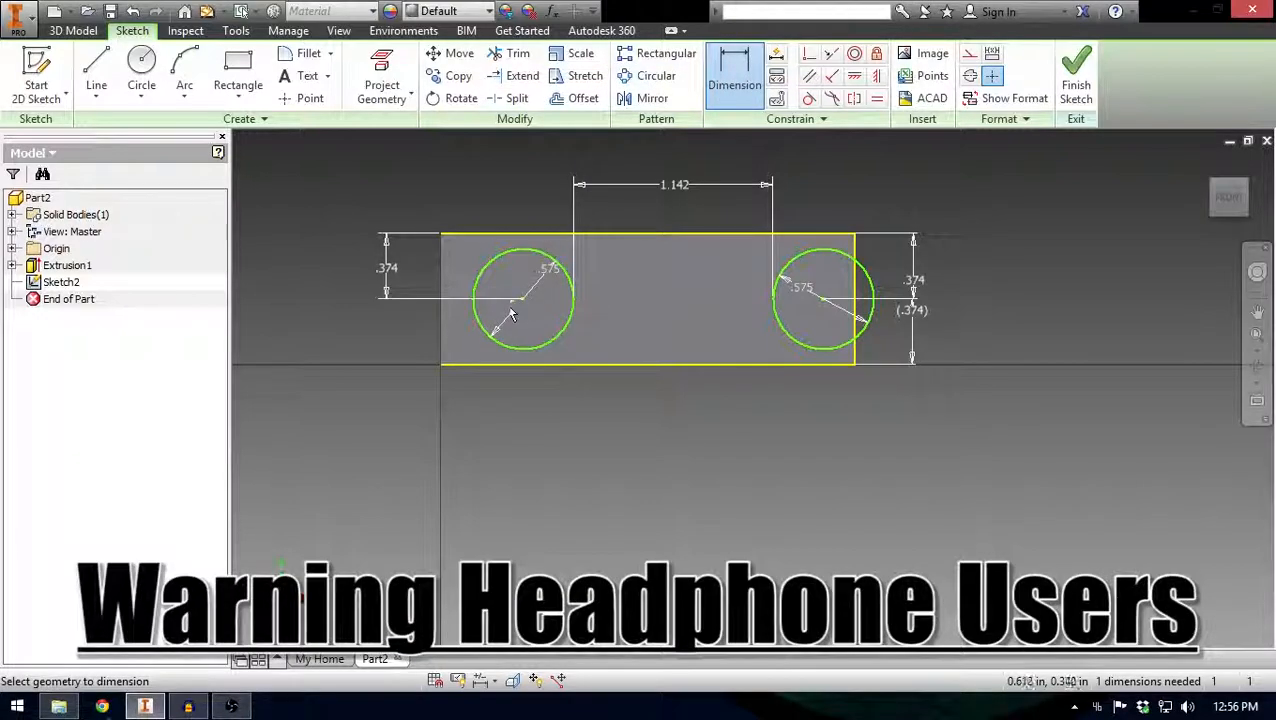
pyautogui.click(441, 308)
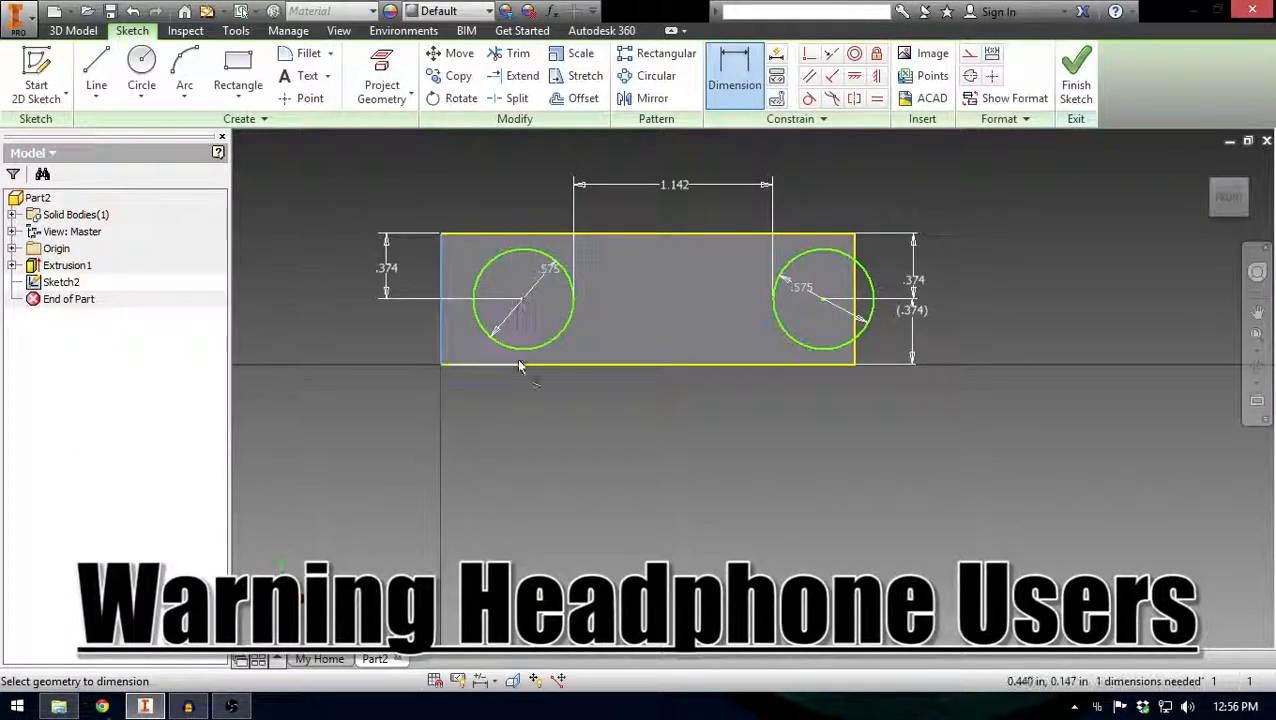
pyautogui.click(521, 301)
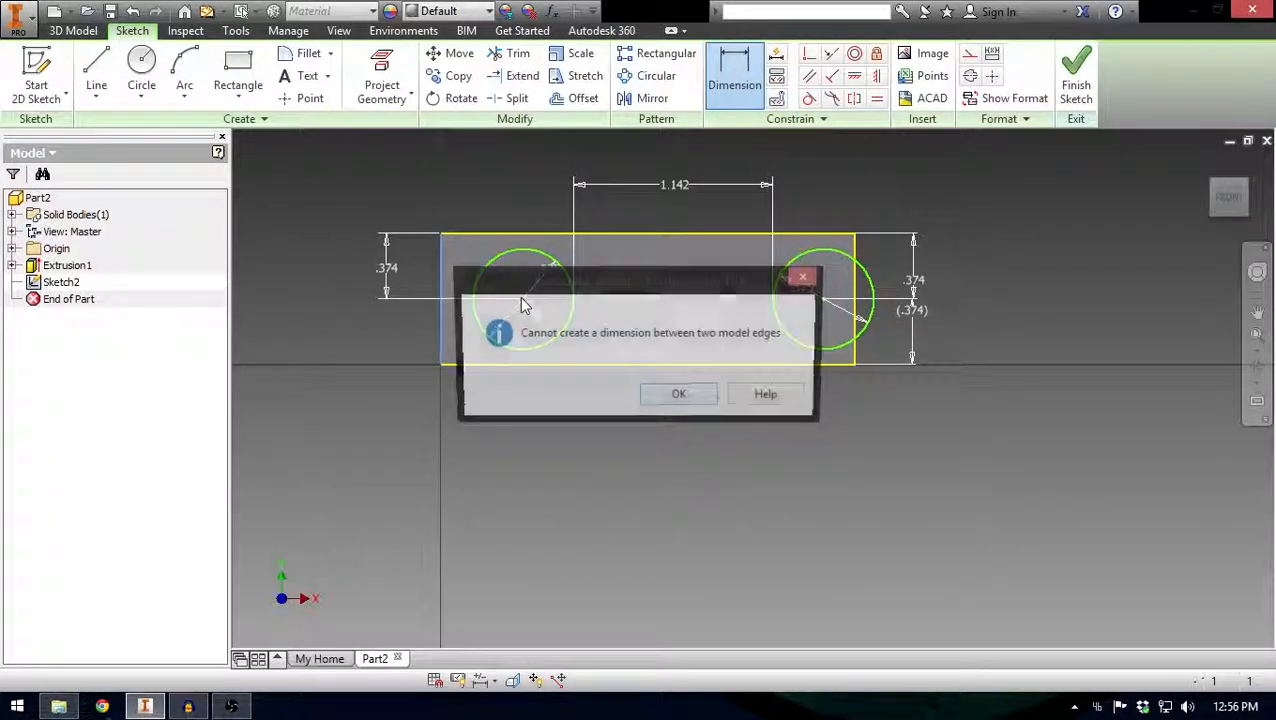
pyautogui.click(680, 397)
pyautogui.scroll(5, 468, 333)
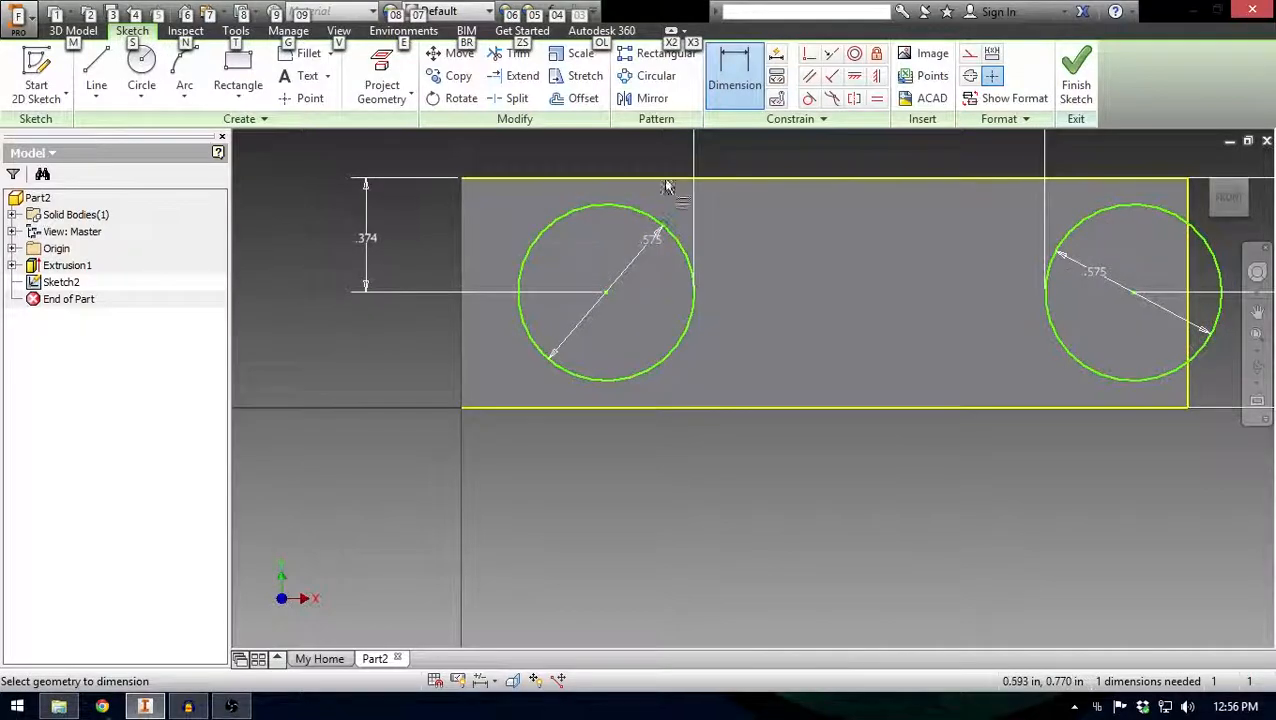
pyautogui.click(605, 293)
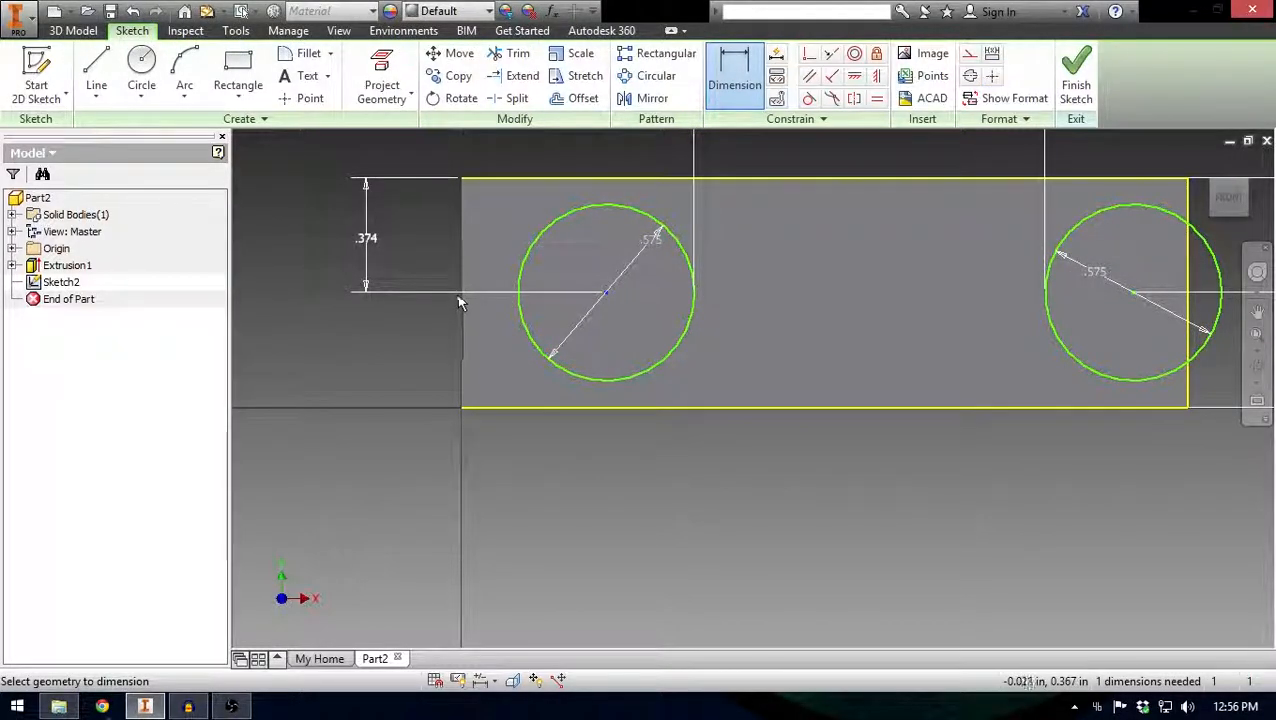
pyautogui.click(461, 295)
pyautogui.click(531, 334)
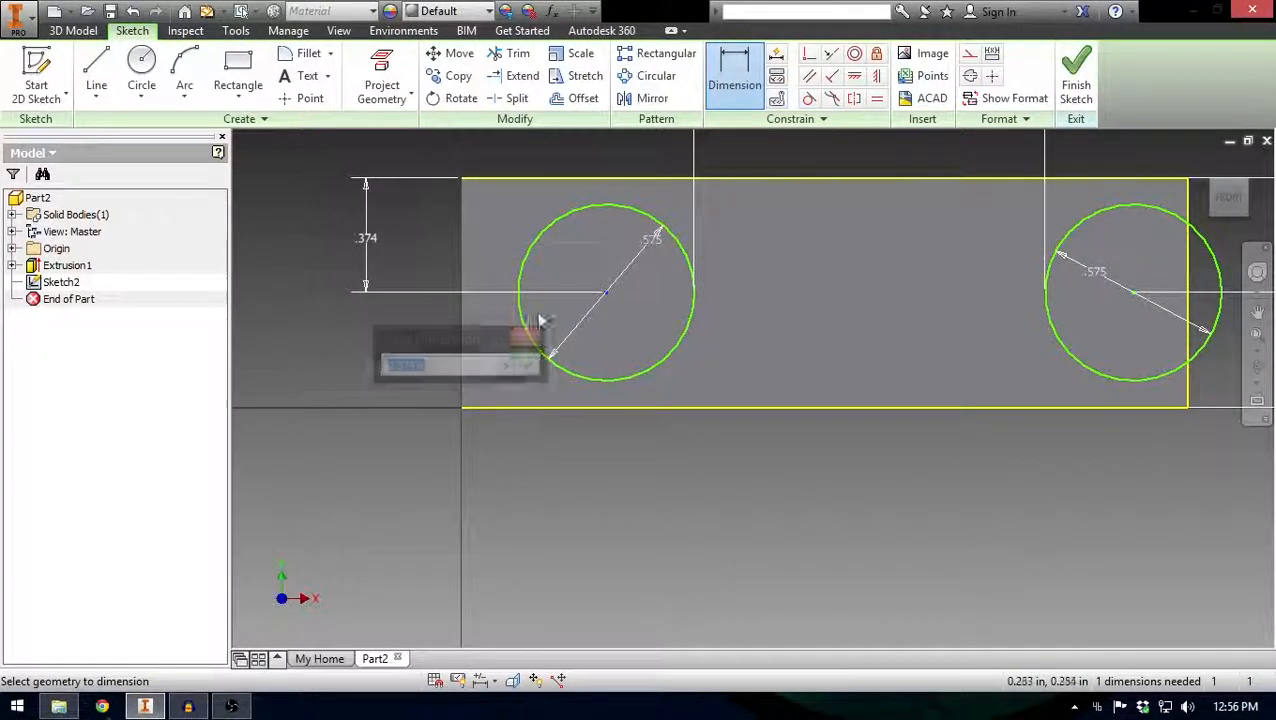
pyautogui.click(732, 65)
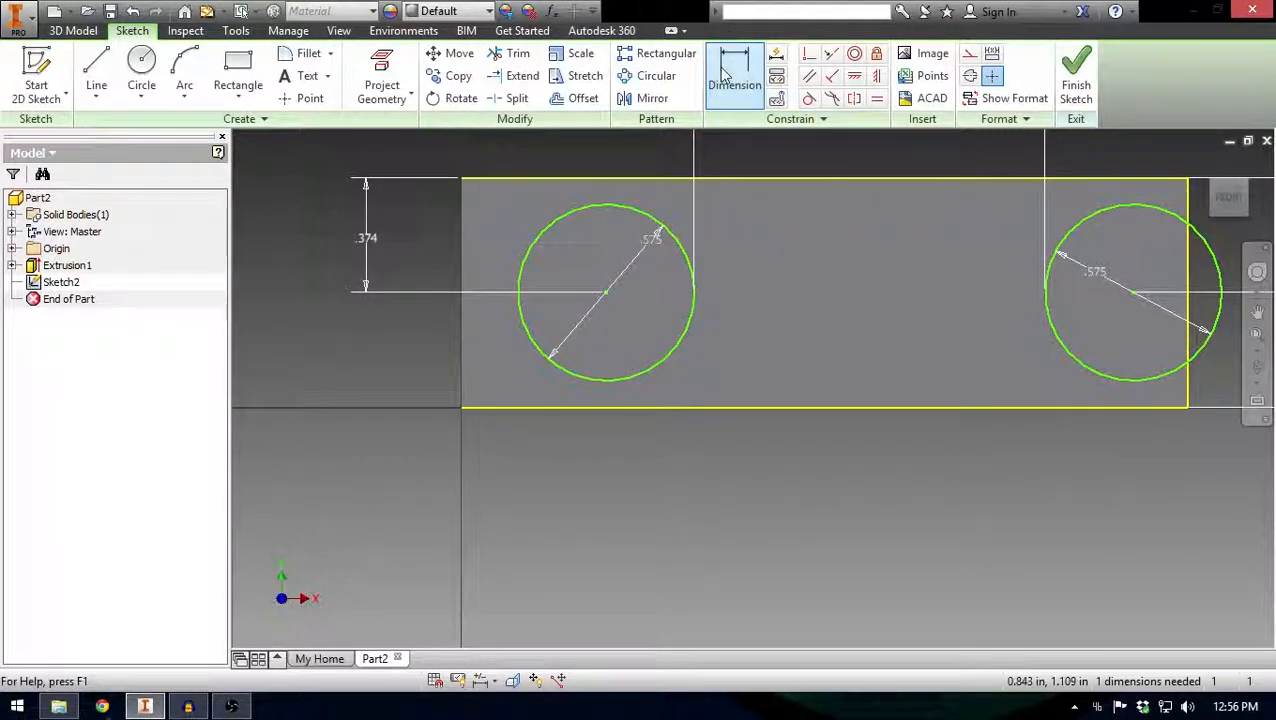
# Step: Dimension the horizontal distance from the right circle to the block's right edge, accepting the proposed value
pyautogui.click(731, 70)
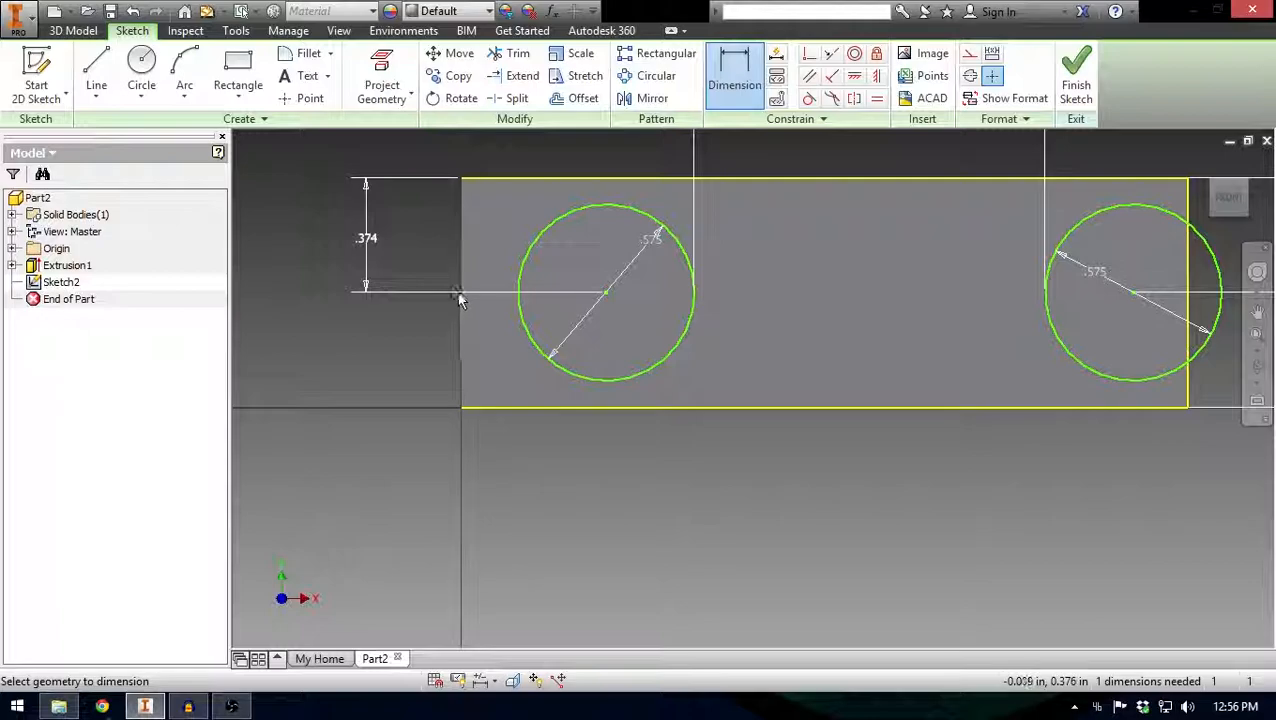
pyautogui.click(1190, 295)
pyautogui.click(1170, 468)
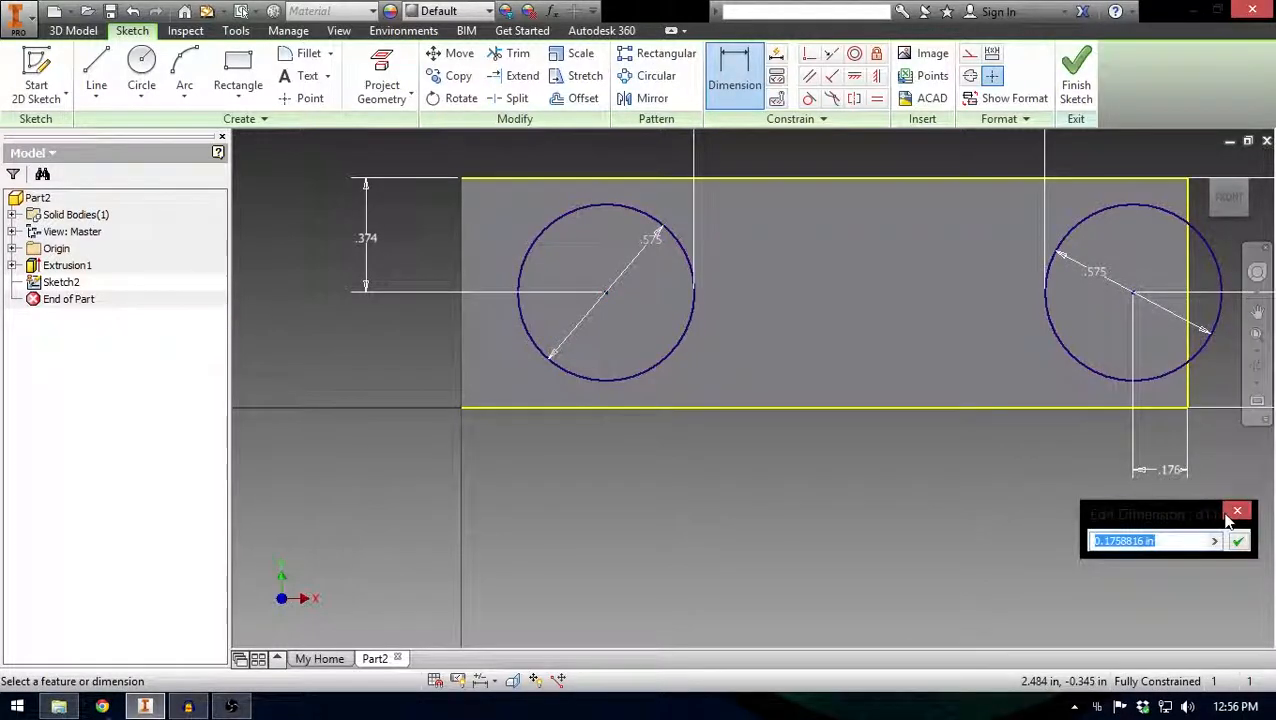
pyautogui.press('Return')
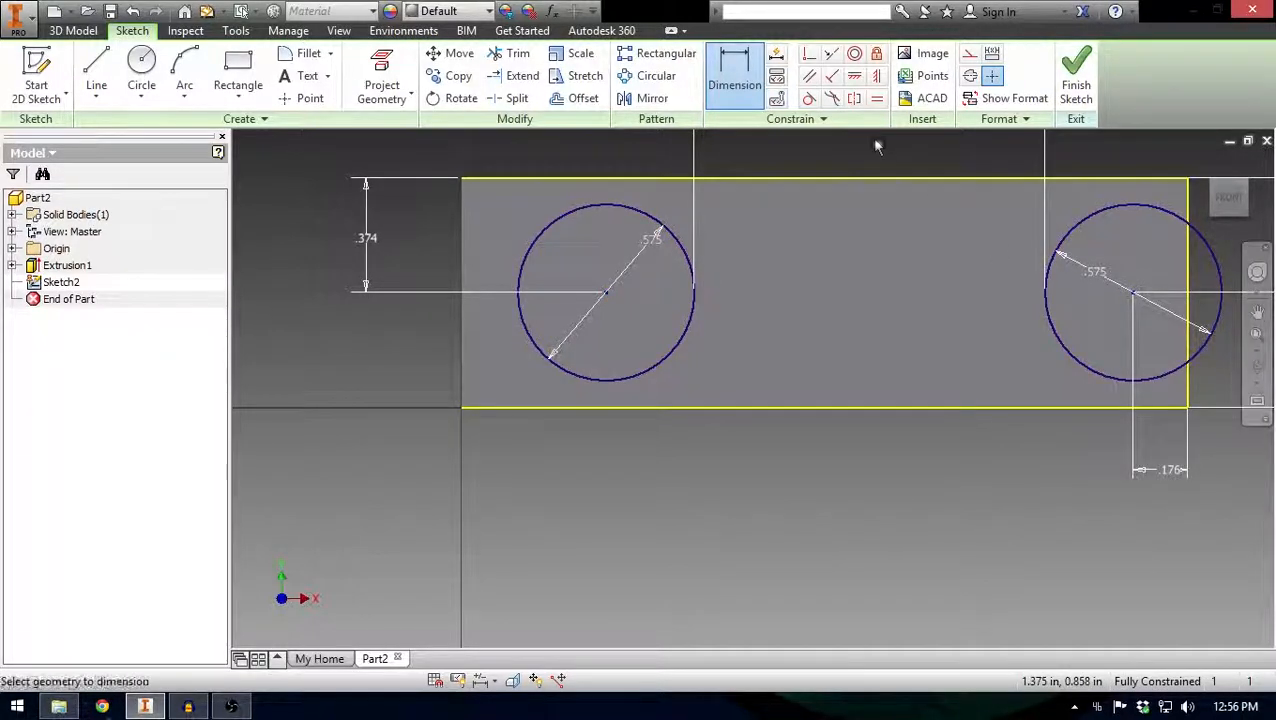
# Step: Add a driven horizontal dimension from the left circle's centre to the block's left edge
pyautogui.click(607, 294)
pyautogui.click(460, 332)
pyautogui.click(506, 470)
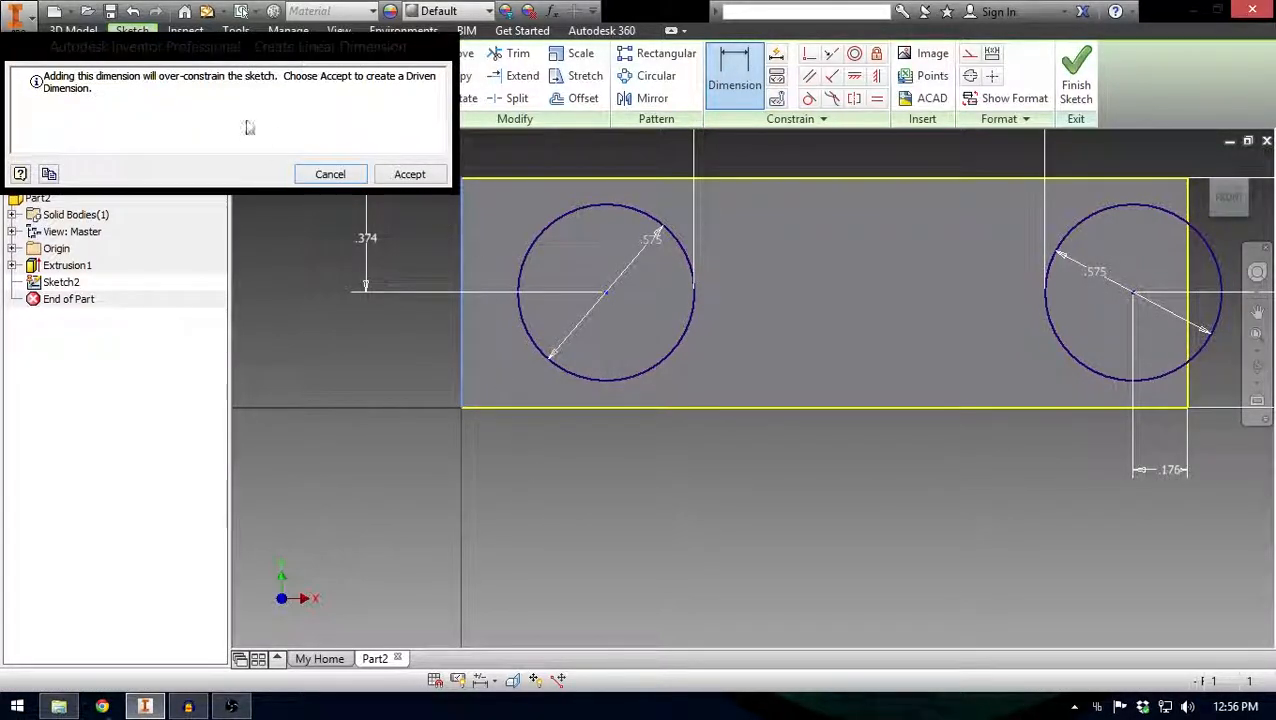
pyautogui.click(408, 174)
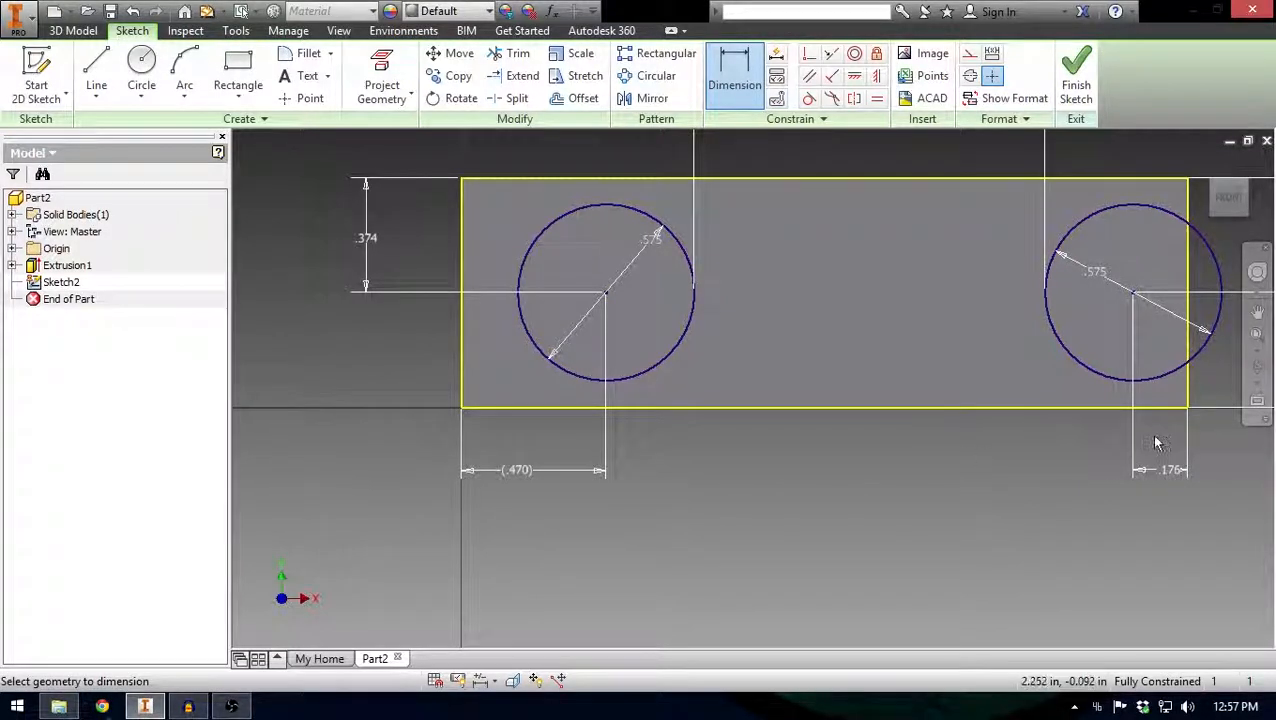
# Step: Try .274, .31 and .32 in as the distance from the right circle's centre to the block's right edge
pyautogui.click(1172, 471)
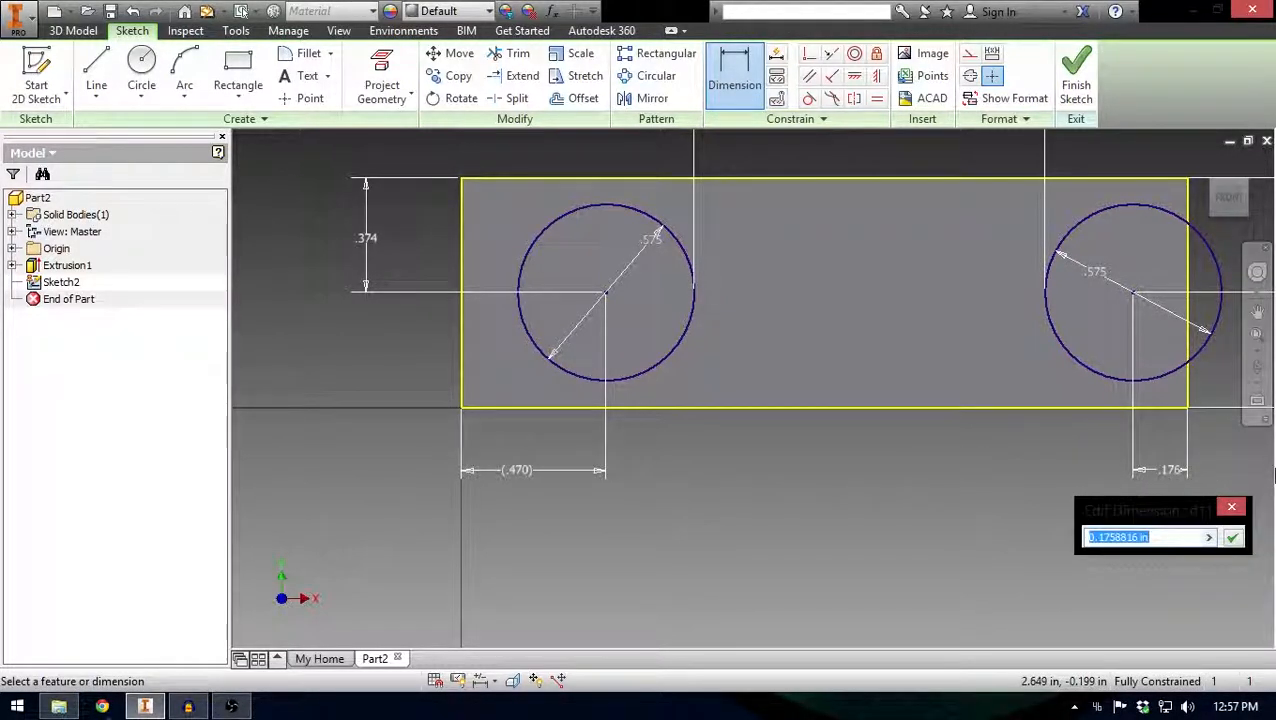
pyautogui.write('.274')
pyautogui.press('Return')
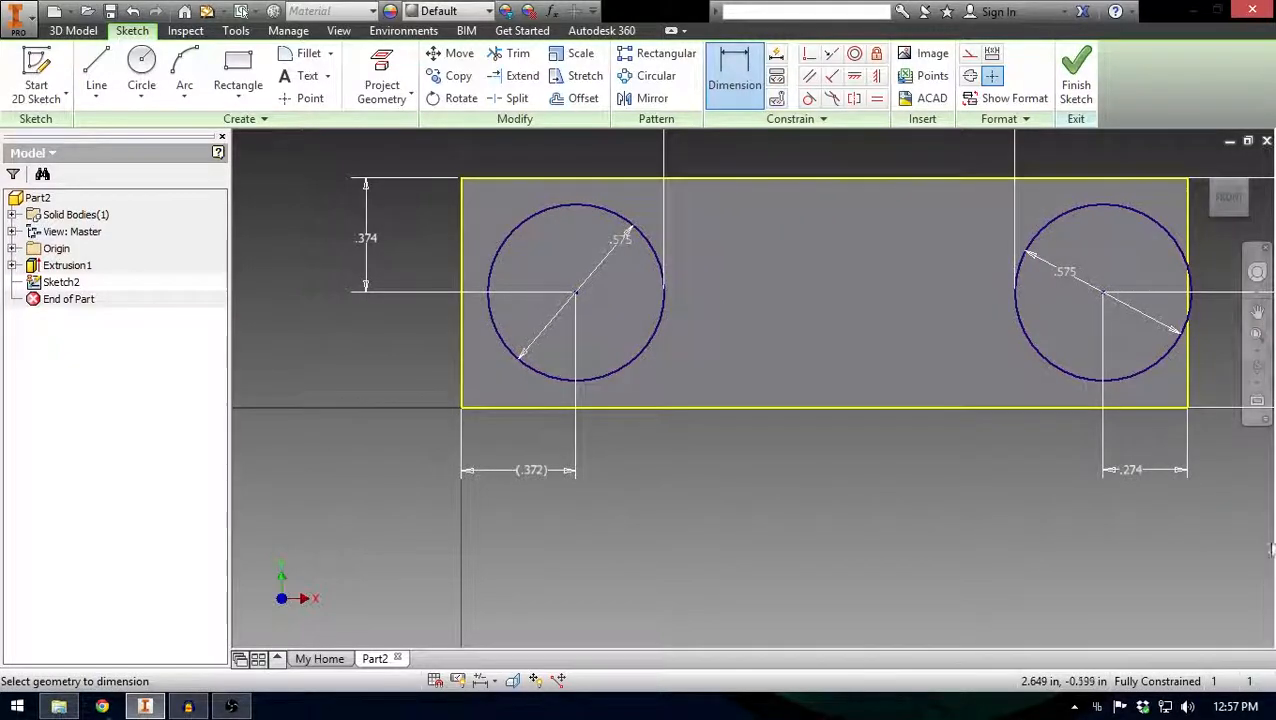
pyautogui.click(1141, 476)
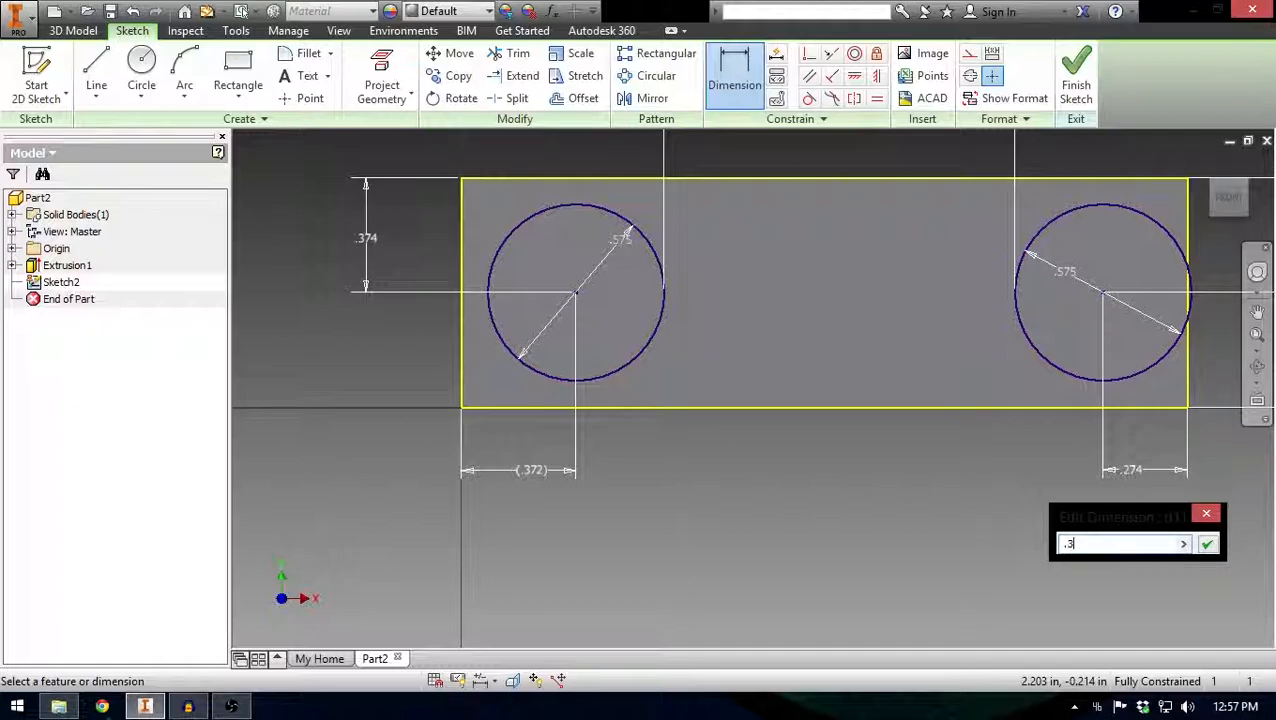
pyautogui.write('.31')
pyautogui.press('Return')
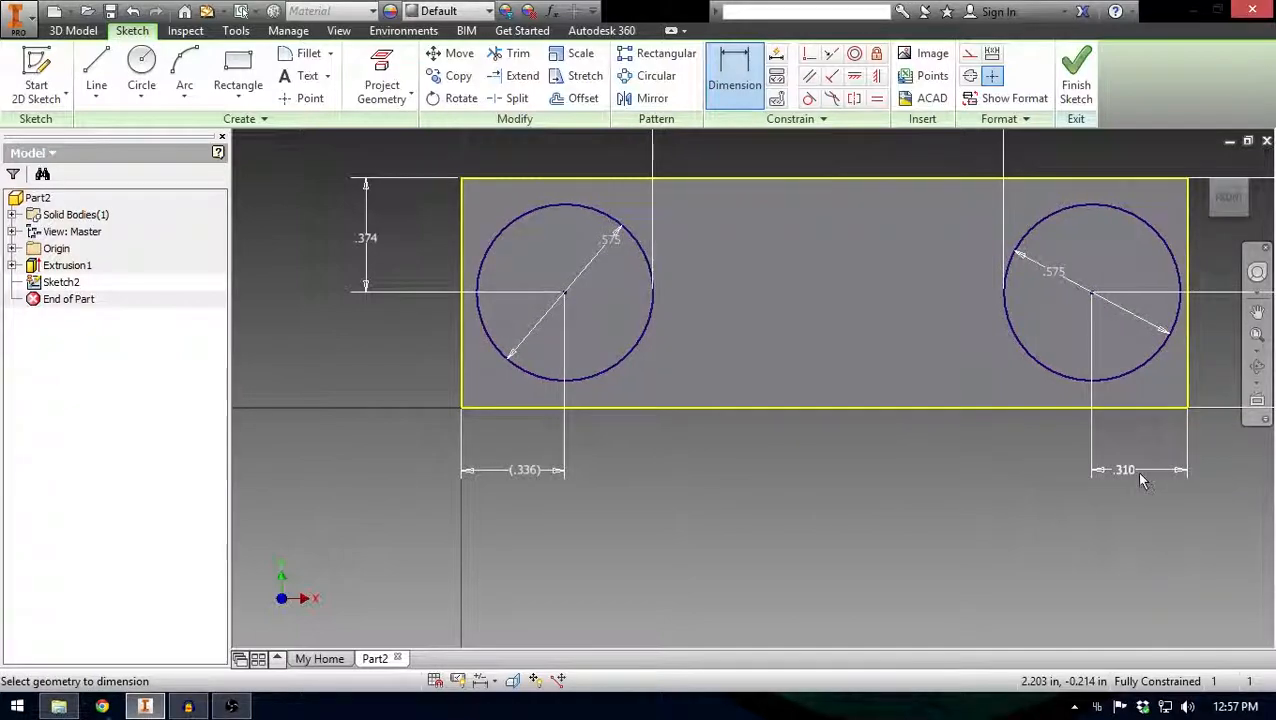
pyautogui.click(1133, 478)
pyautogui.write('.3')
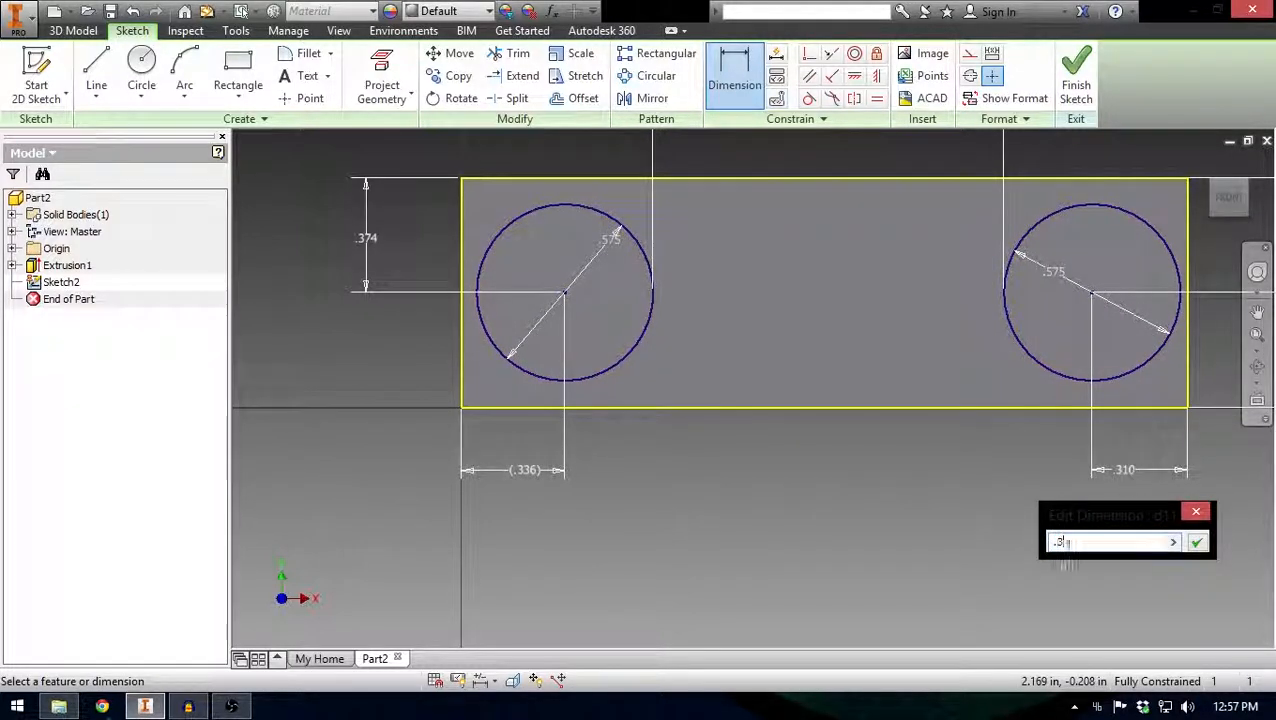
pyautogui.write('2')
pyautogui.press('Return')
# Step: Set the distance from the right circle's centre to the block's right edge to .323 in and finish the sketch
pyautogui.click(1124, 470)
pyautogui.write('.323')
pyautogui.press('Return')
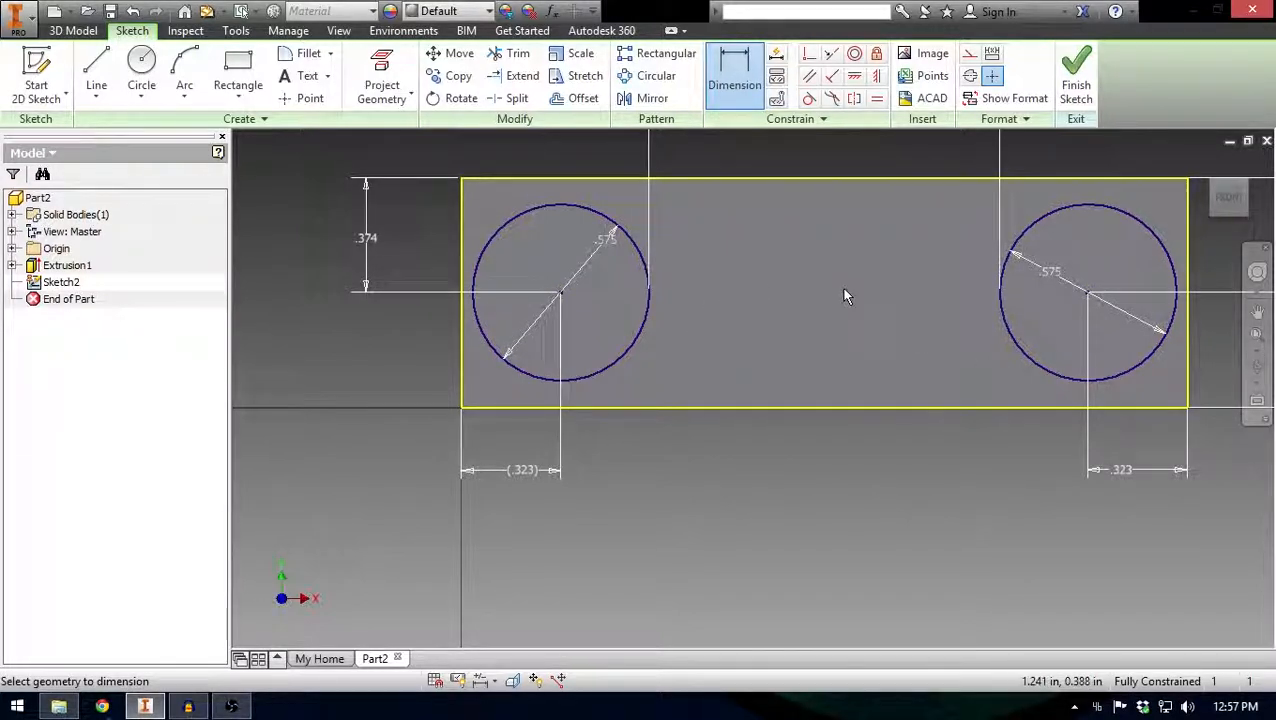
pyautogui.scroll(3, 735, 469)
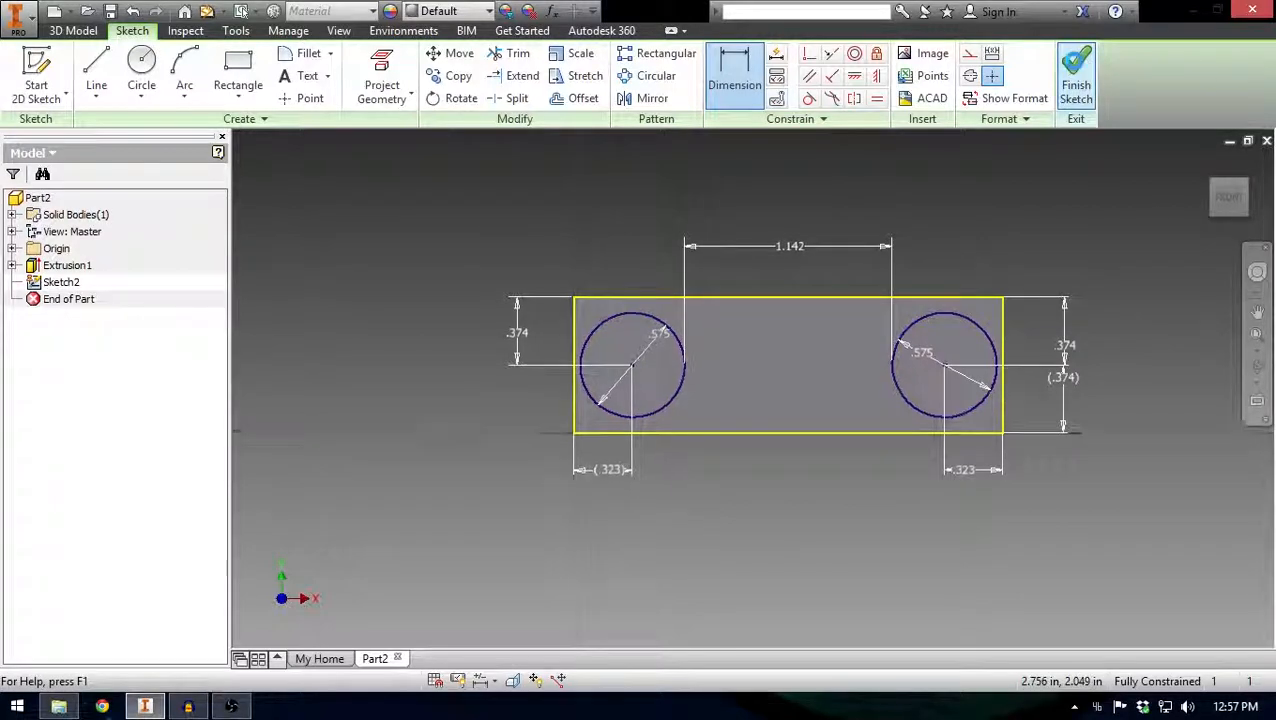
pyautogui.click(1076, 72)
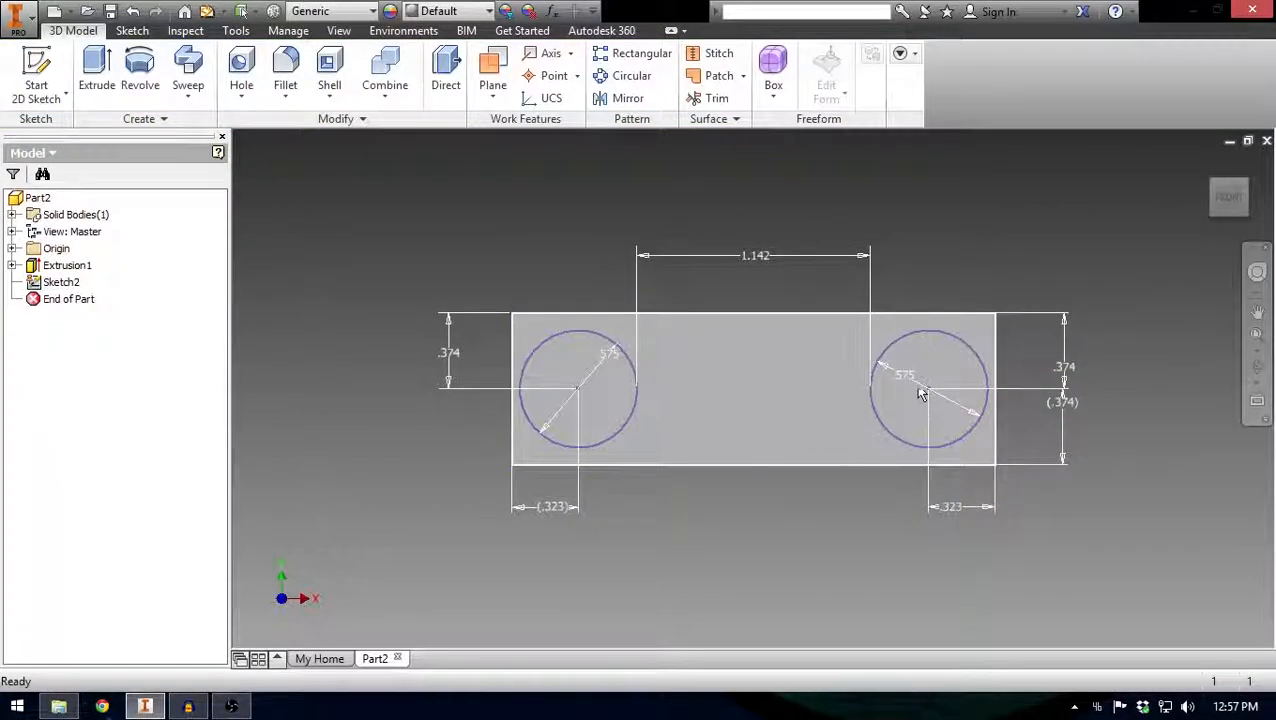
# Step: Cut both circle profiles 13 mm through the block with Extrude
pyautogui.click(803, 407)
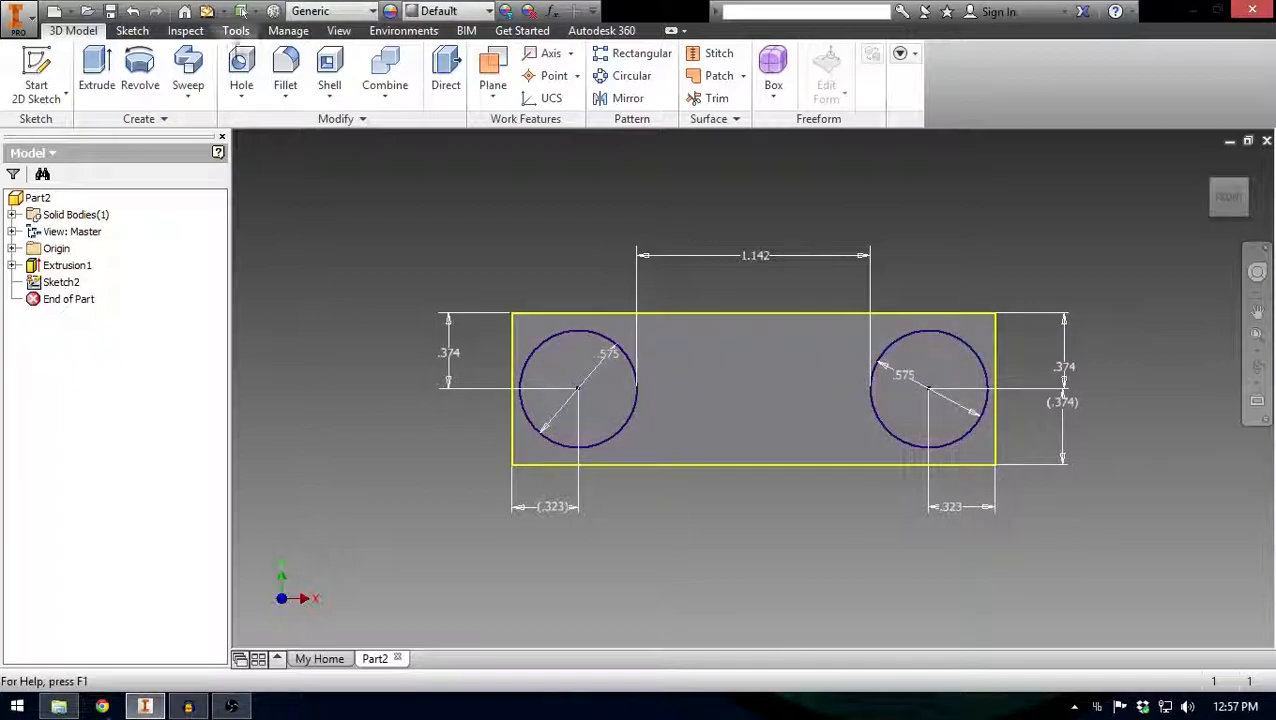
pyautogui.click(105, 72)
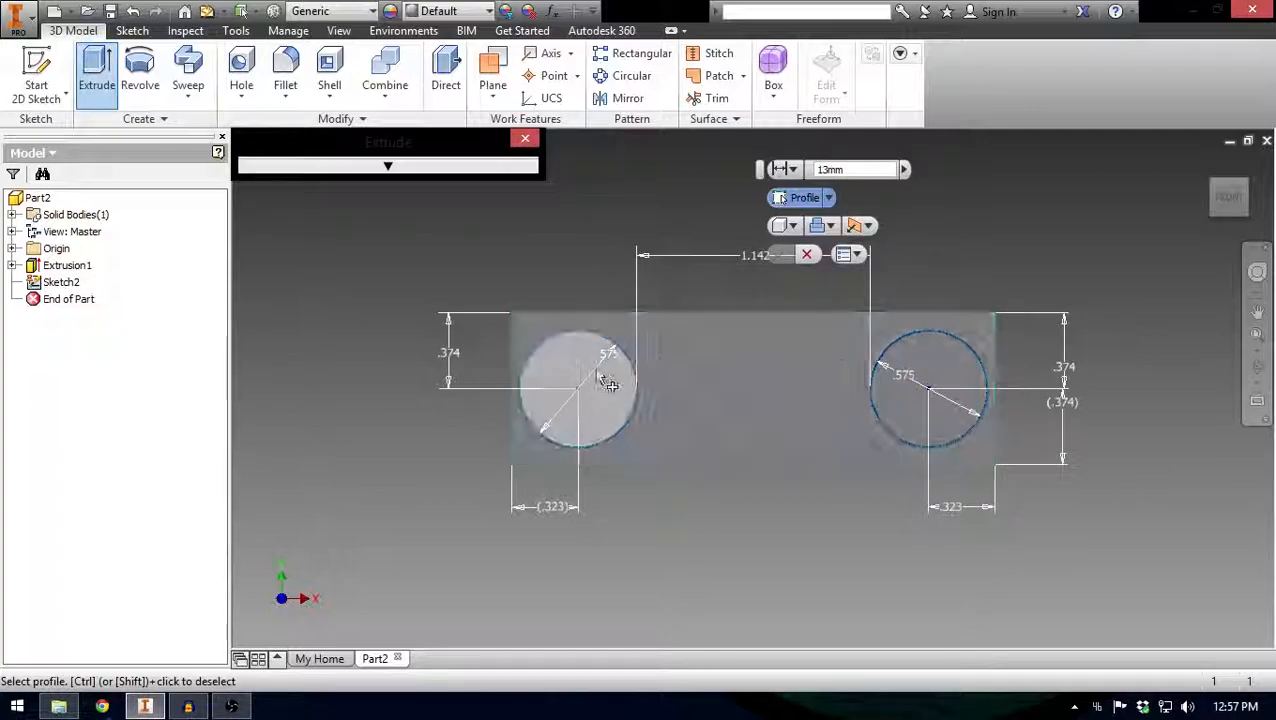
pyautogui.moveTo(423, 177)
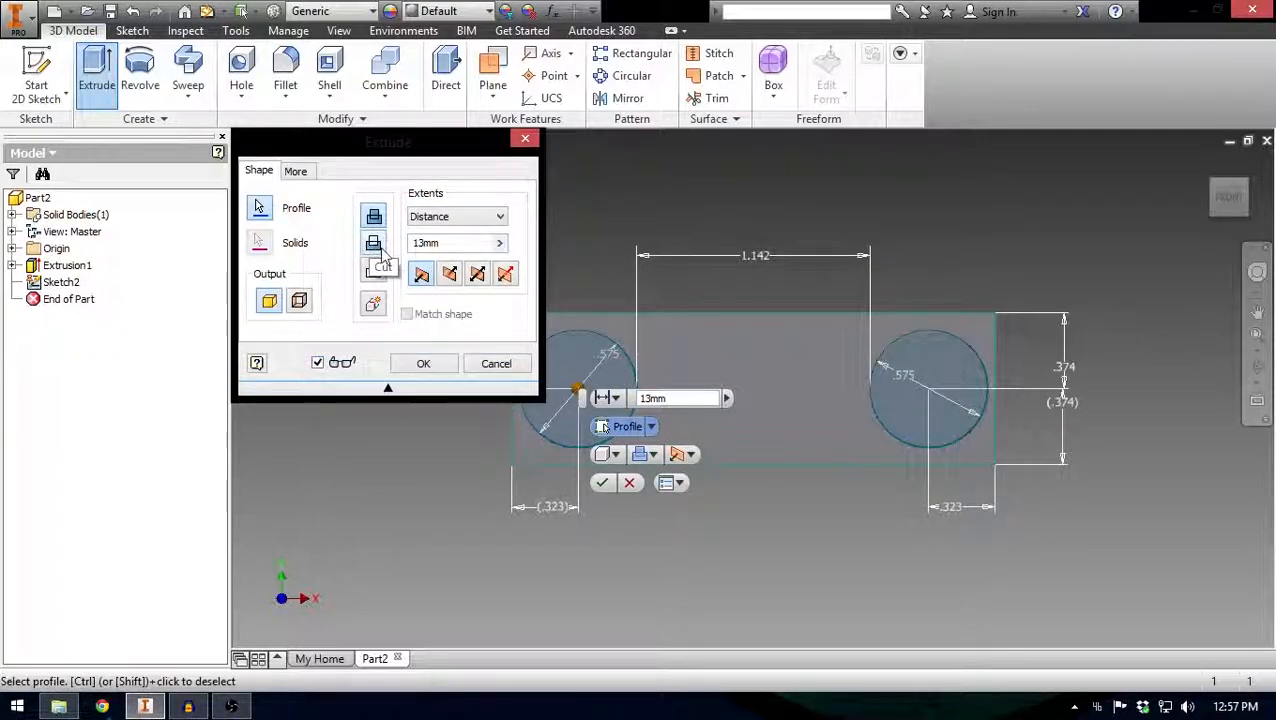
pyautogui.click(375, 246)
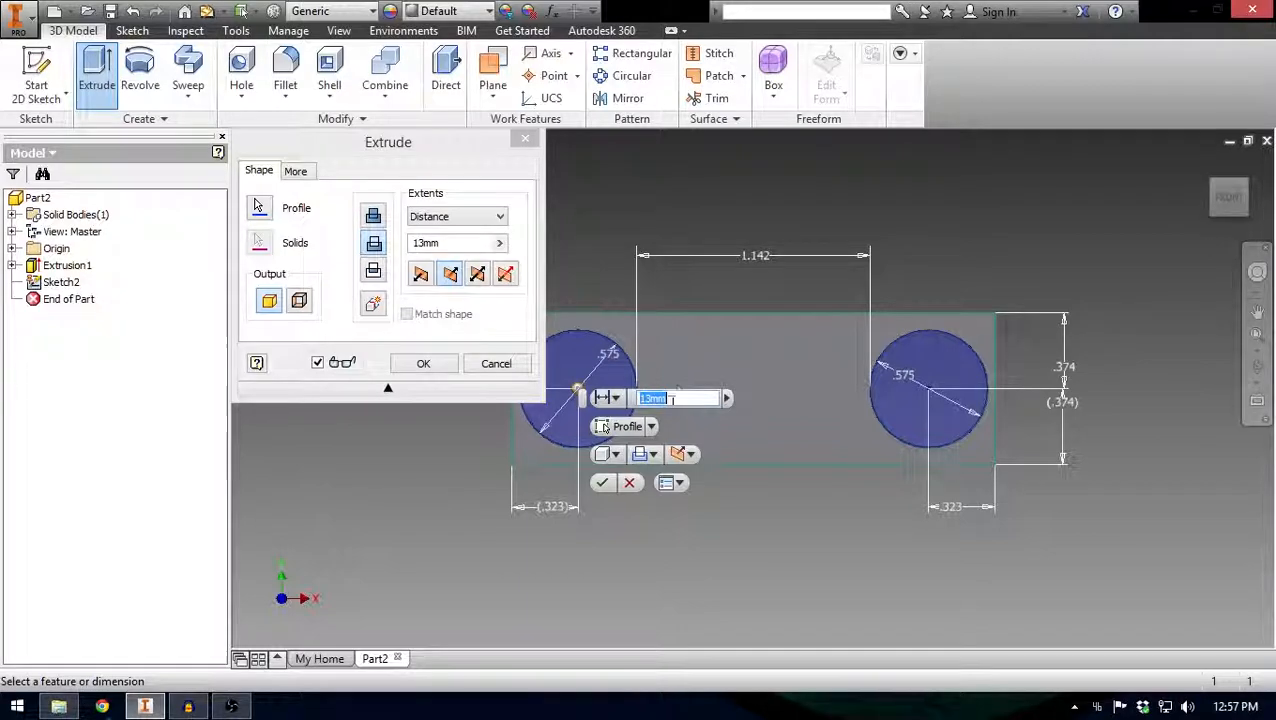
pyautogui.click(602, 483)
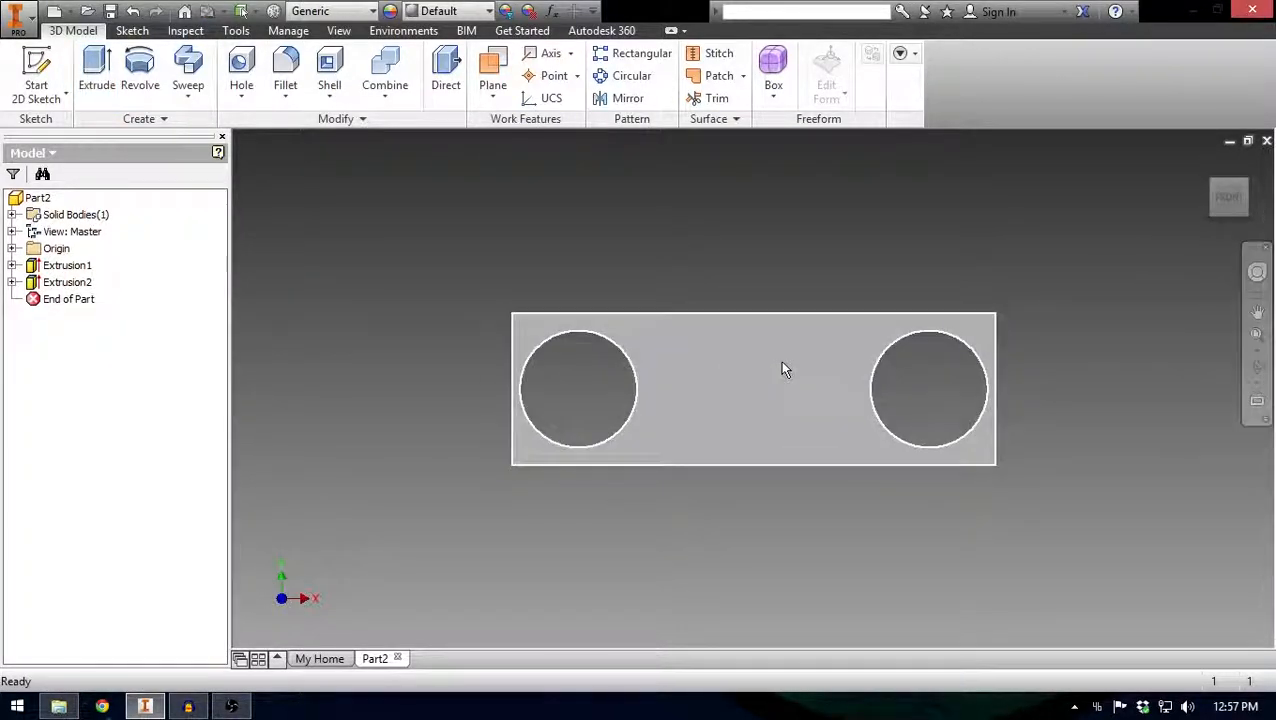
# Step: Start a new 2D sketch on the block's front face
pyautogui.moveTo(1228, 196)
pyautogui.mouseDown()
pyautogui.moveTo(1243, 234)
pyautogui.moveTo(1227, 194)
pyautogui.mouseUp()
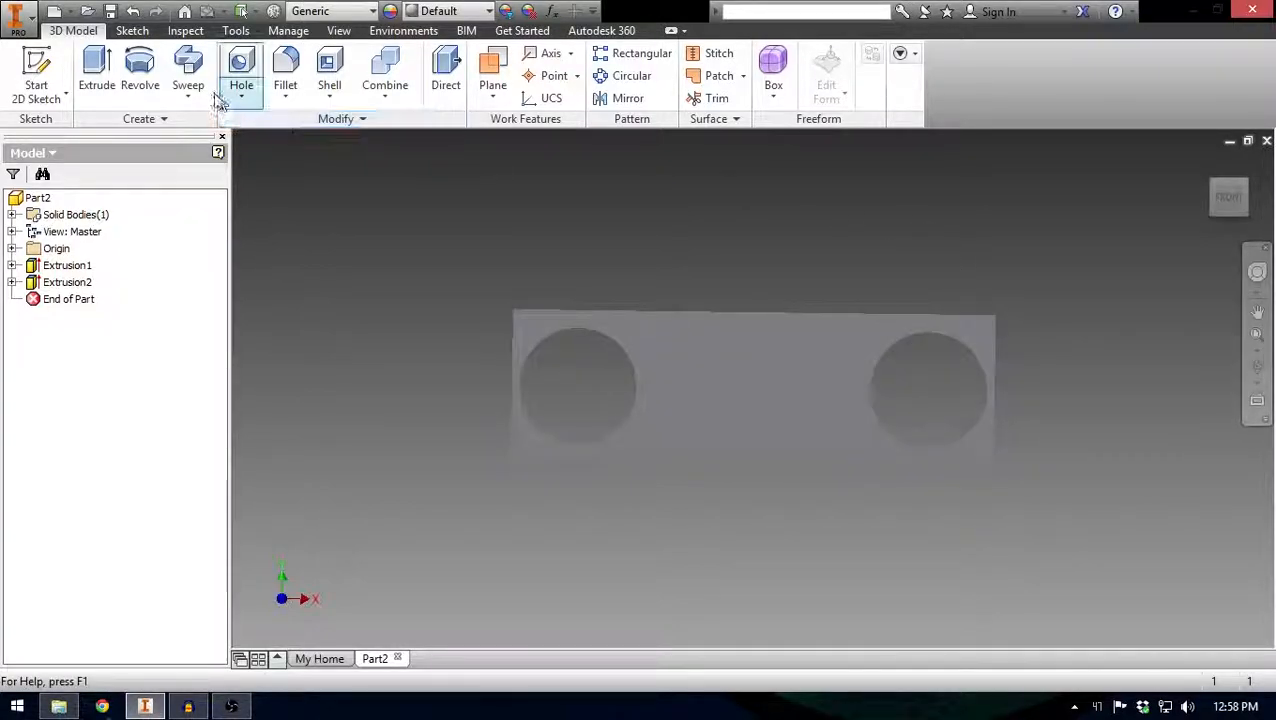
pyautogui.click(50, 68)
pyautogui.click(686, 378)
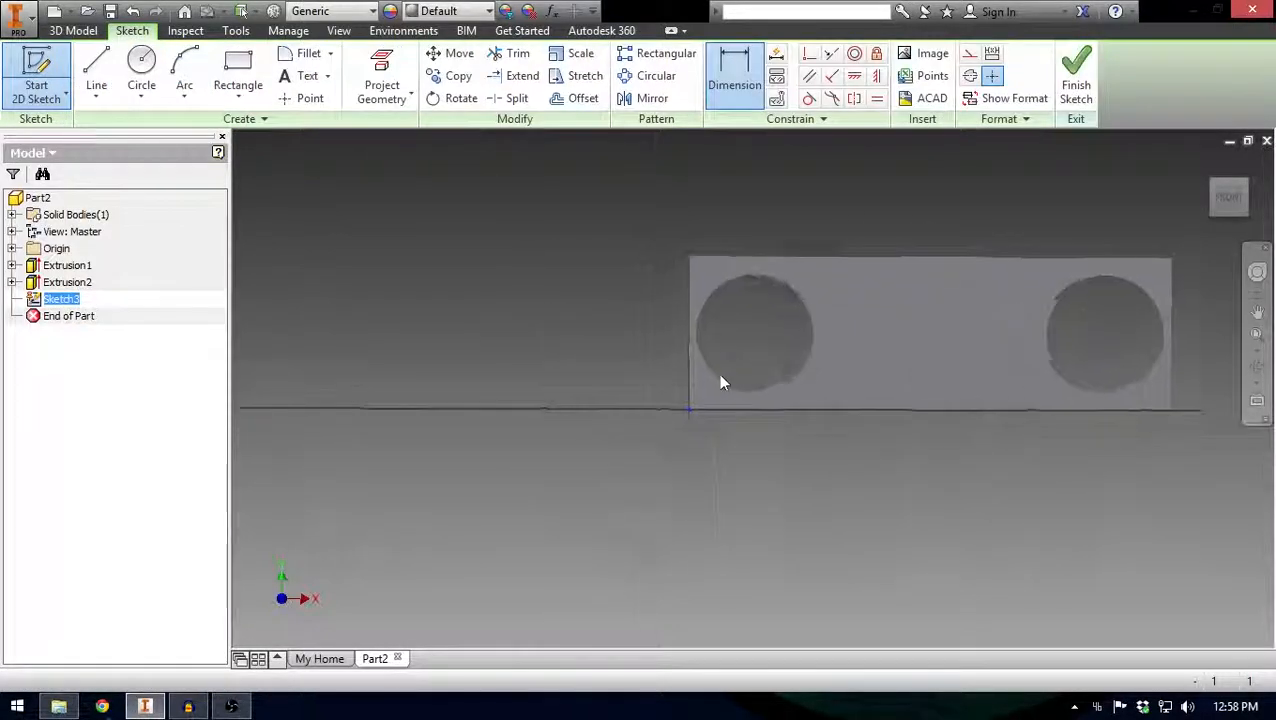
pyautogui.scroll(3, 600, 397)
pyautogui.scroll(-3, 757, 330)
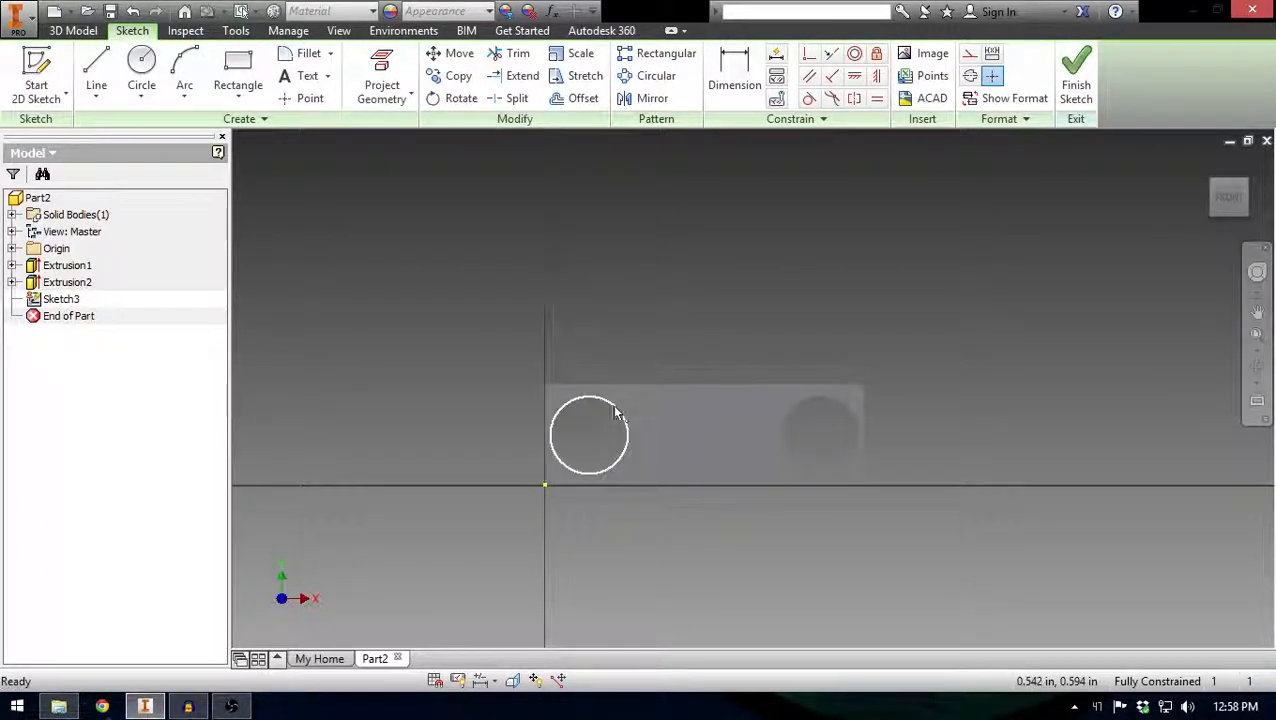
pyautogui.press('l')
pyautogui.scroll(-5, 580, 435)
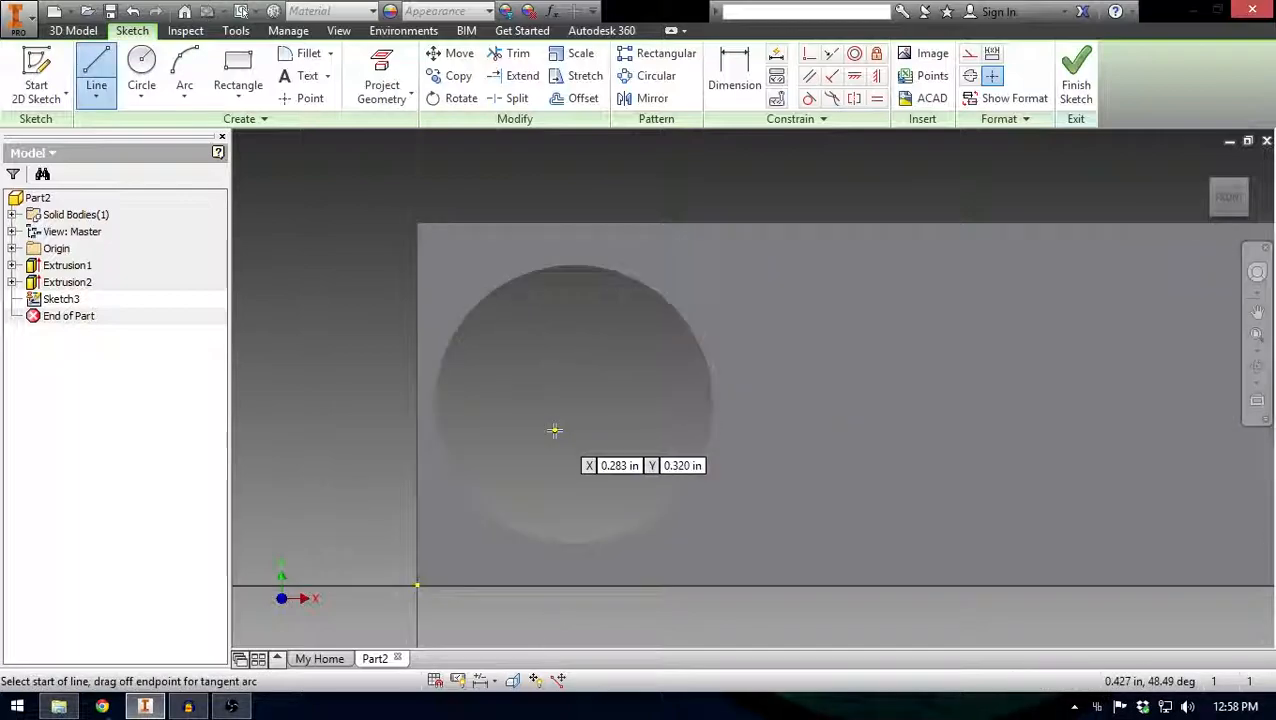
pyautogui.scroll(3, 550, 420)
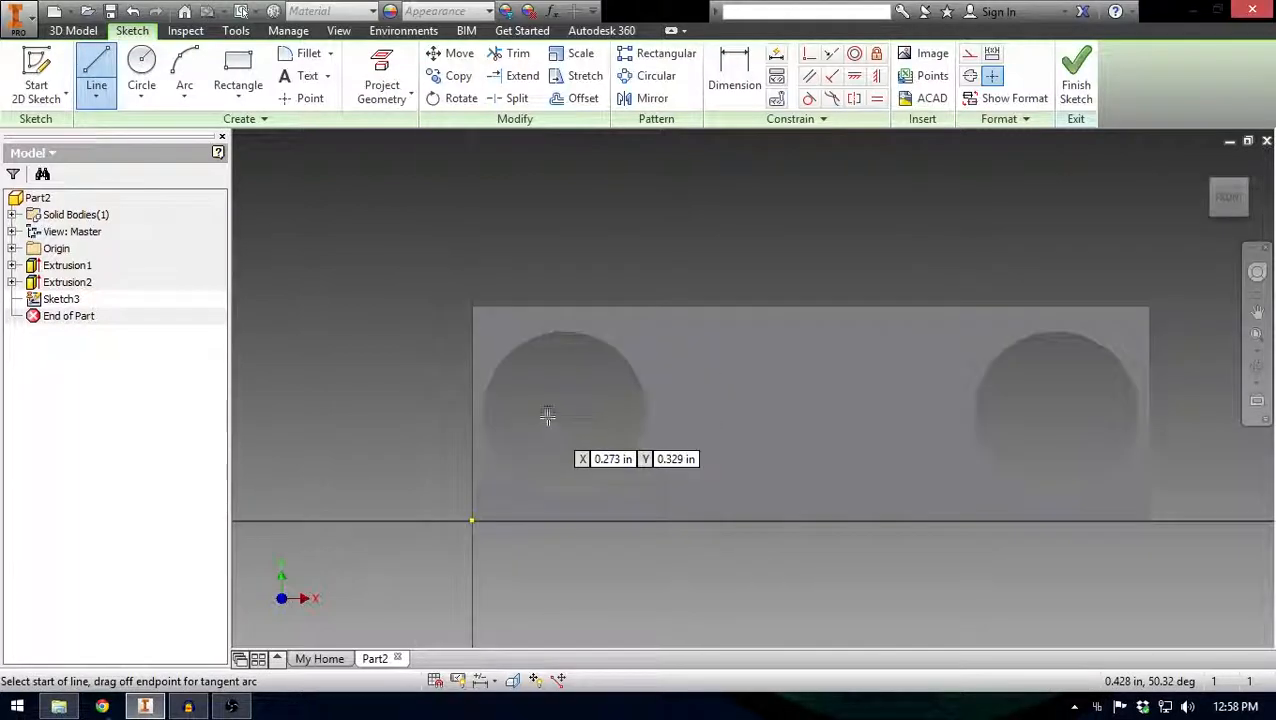
pyautogui.rightClick(512, 234)
pyautogui.click(577, 233)
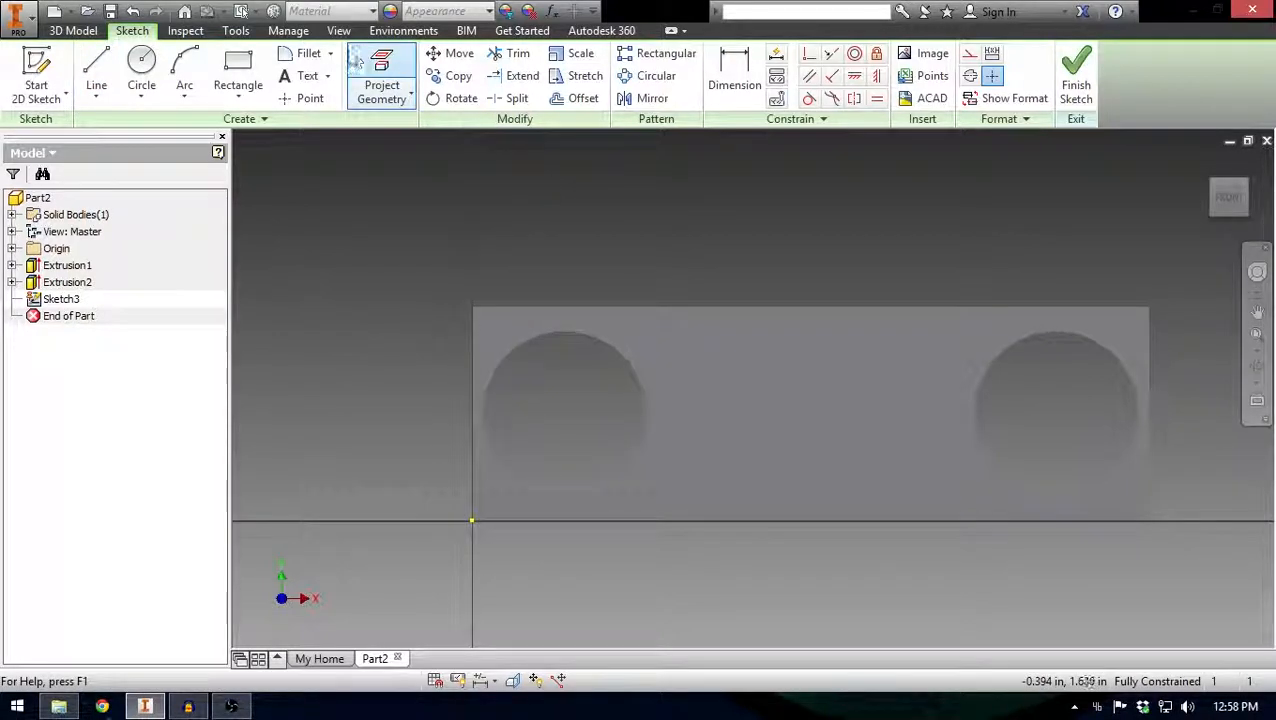
# Step: Project the front face's geometry and draw two horizontal lines joining the left hole's upper and lower arcs to the block's left edge
pyautogui.click(387, 62)
pyautogui.click(678, 326)
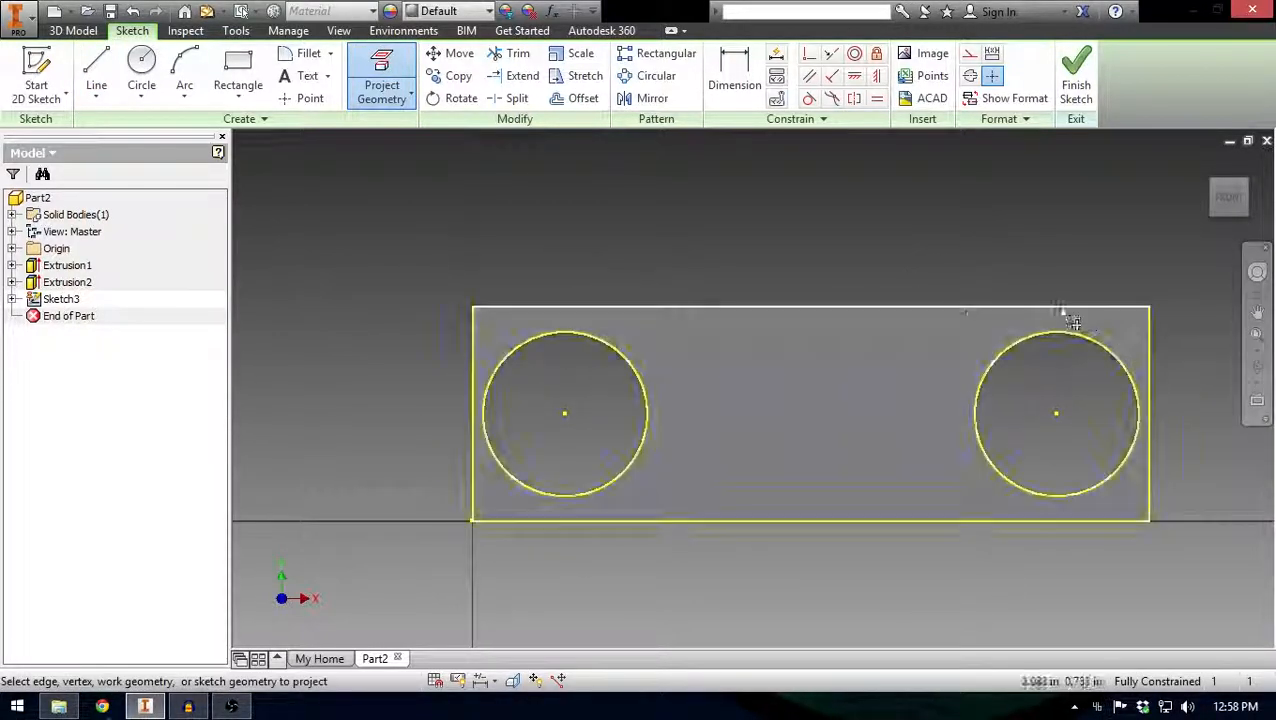
pyautogui.click(96, 70)
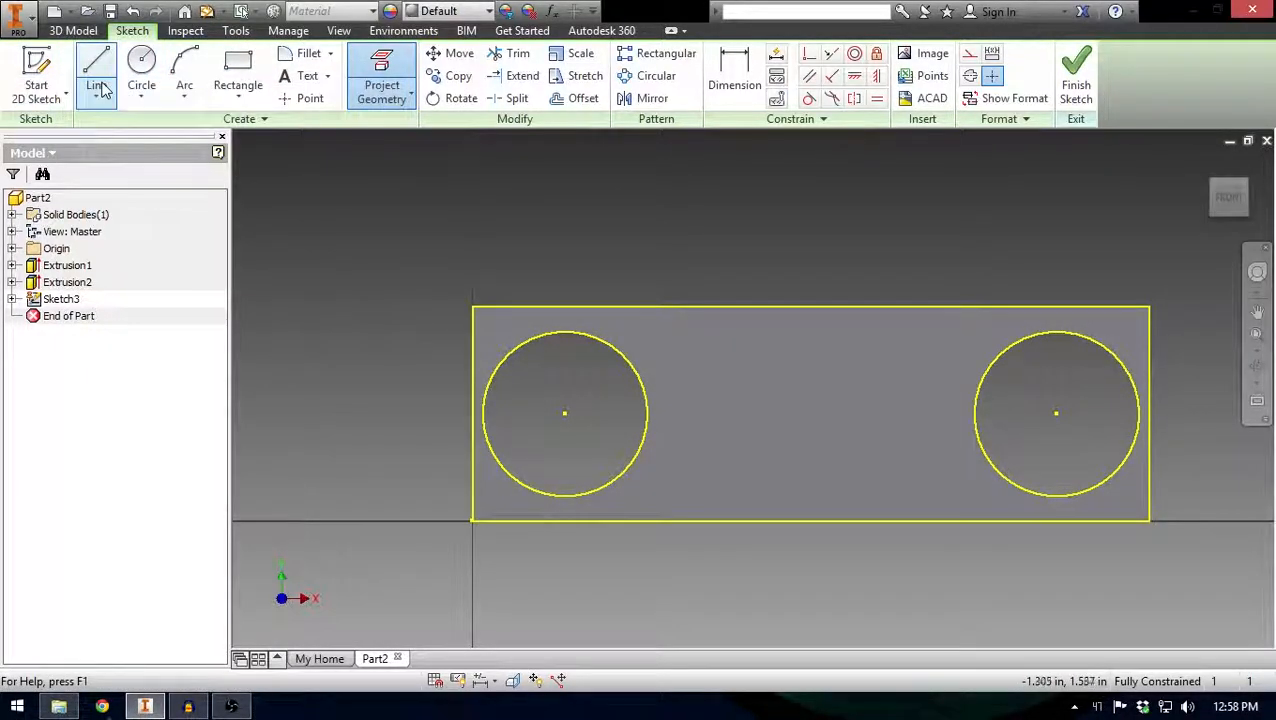
pyautogui.click(509, 355)
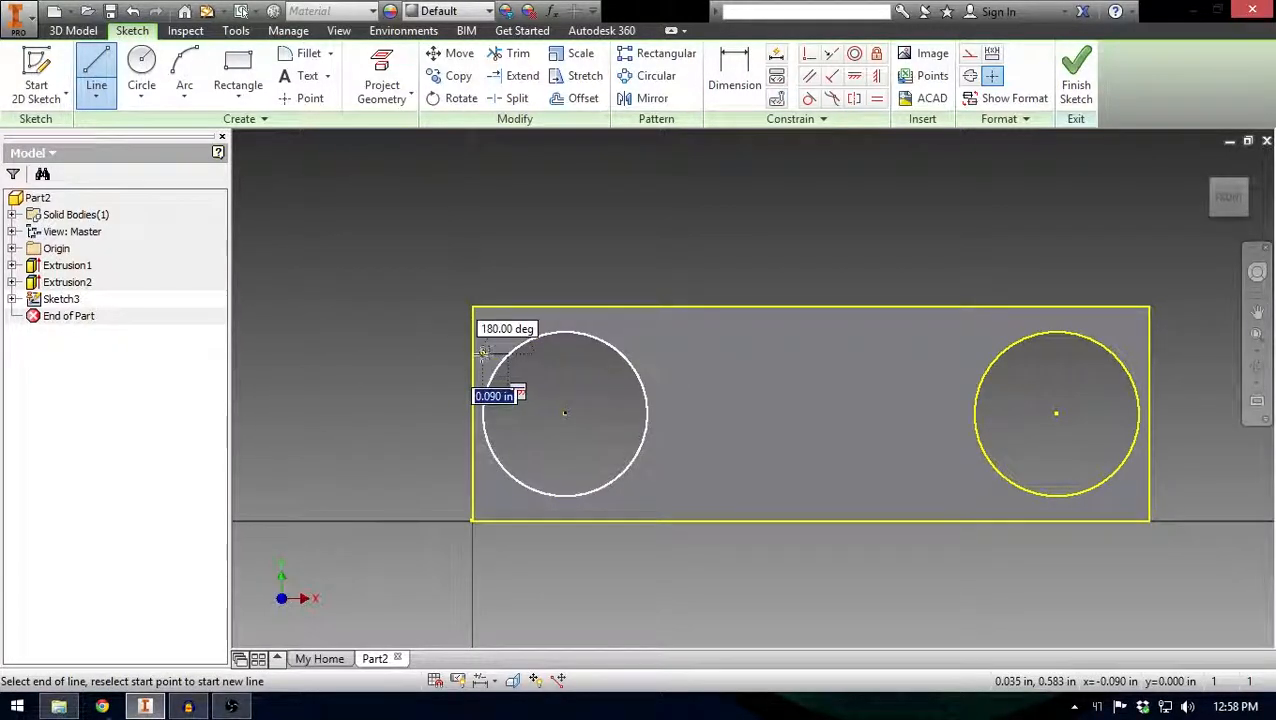
pyautogui.click(473, 354)
pyautogui.click(519, 482)
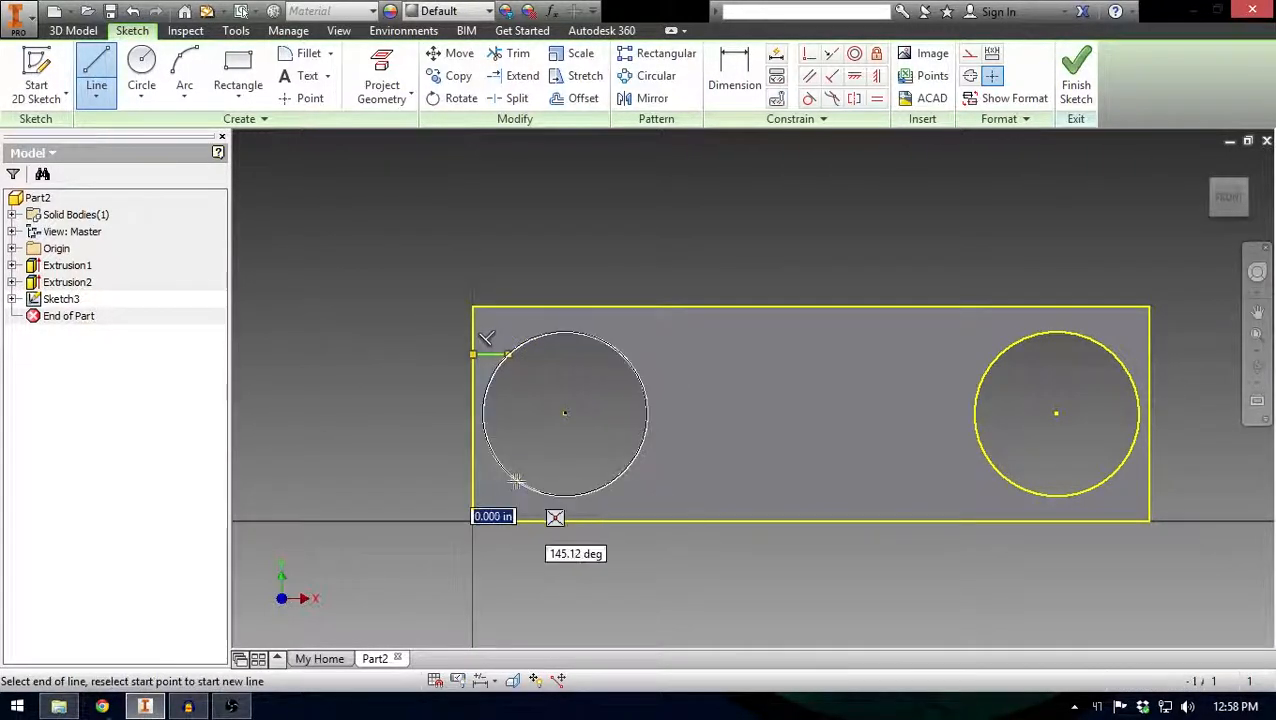
pyautogui.click(473, 482)
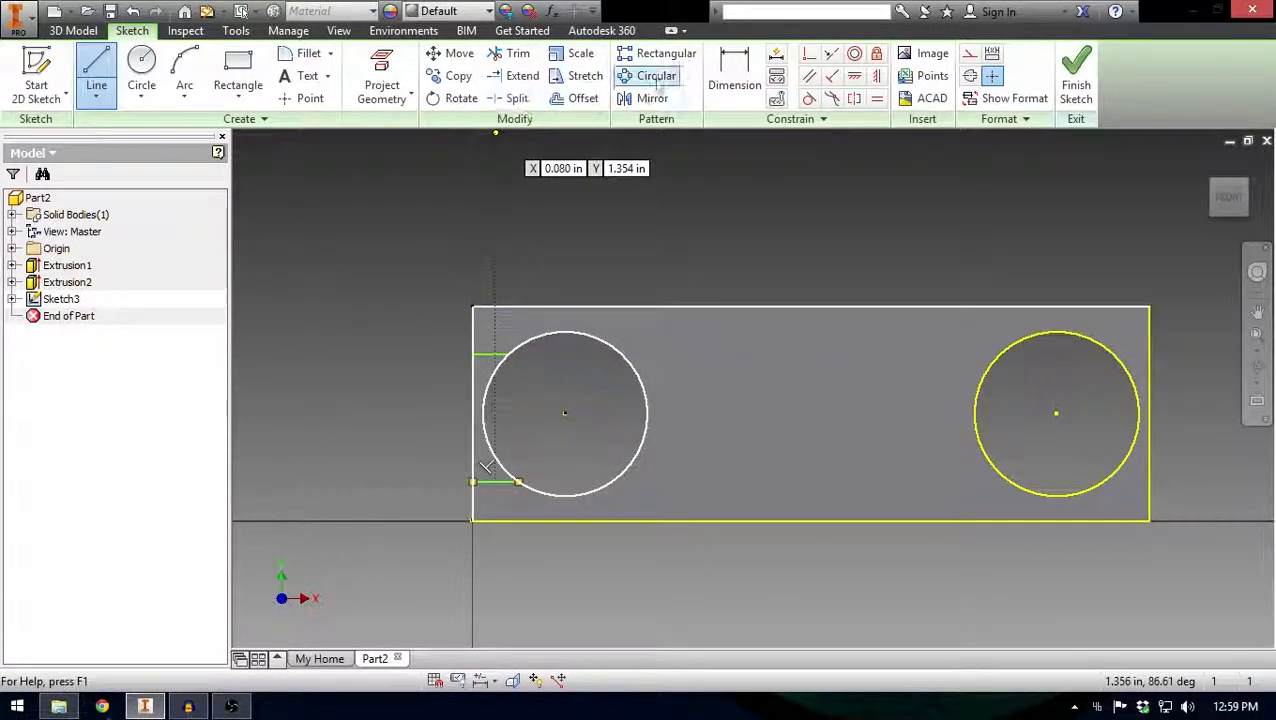
# Step: Dimension the upper line's vertical distance from the block's top edge, accepting the proposed value
pyautogui.click(734, 80)
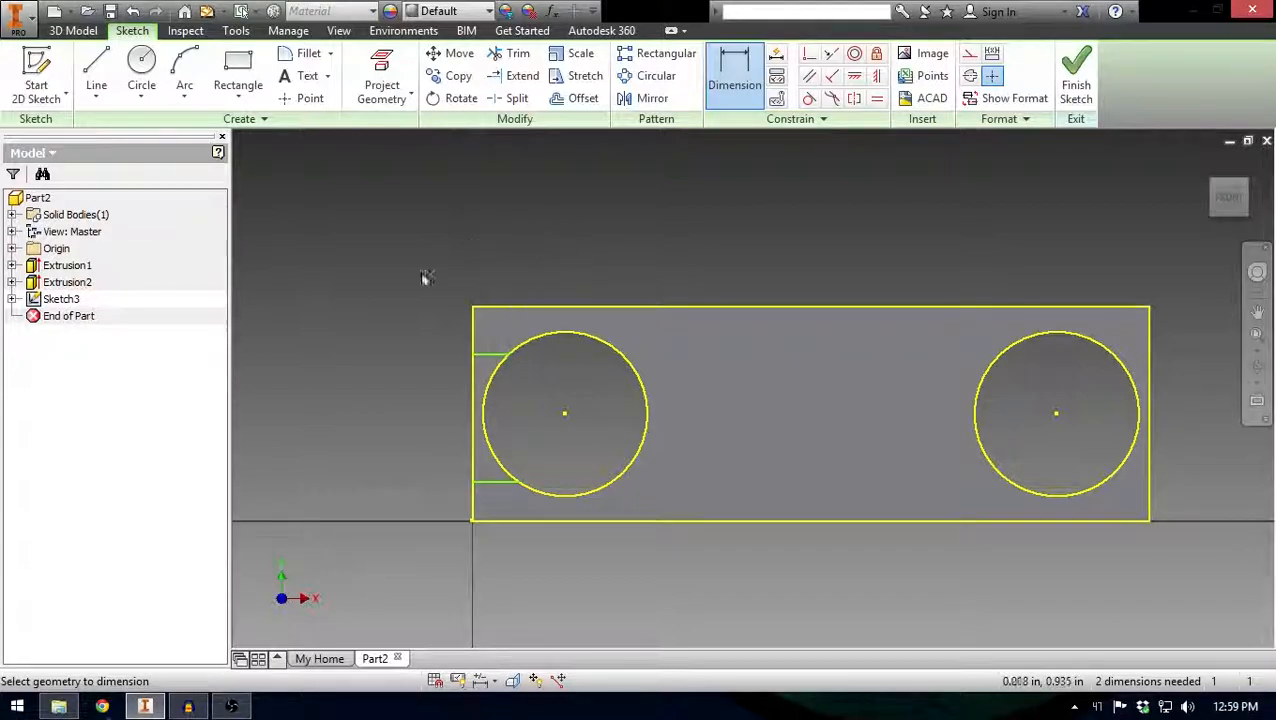
pyautogui.click(491, 353)
pyautogui.click(497, 309)
pyautogui.click(418, 316)
pyautogui.press('Return')
pyautogui.click(488, 390)
pyautogui.click(487, 486)
pyautogui.press('Escape')
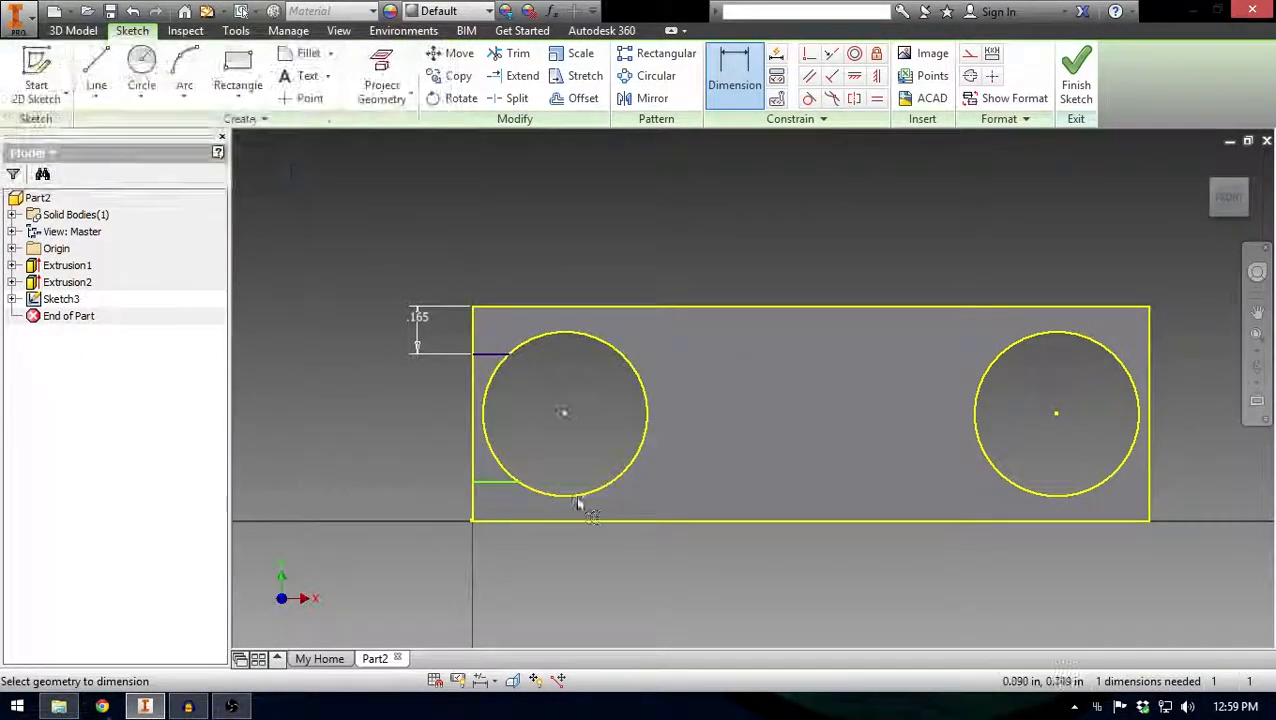
# Step: Dimension the lower line's vertical distance from the block's bottom edge, accepting the proposed value
pyautogui.click(488, 484)
pyautogui.click(491, 520)
pyautogui.click(422, 510)
pyautogui.click(492, 573)
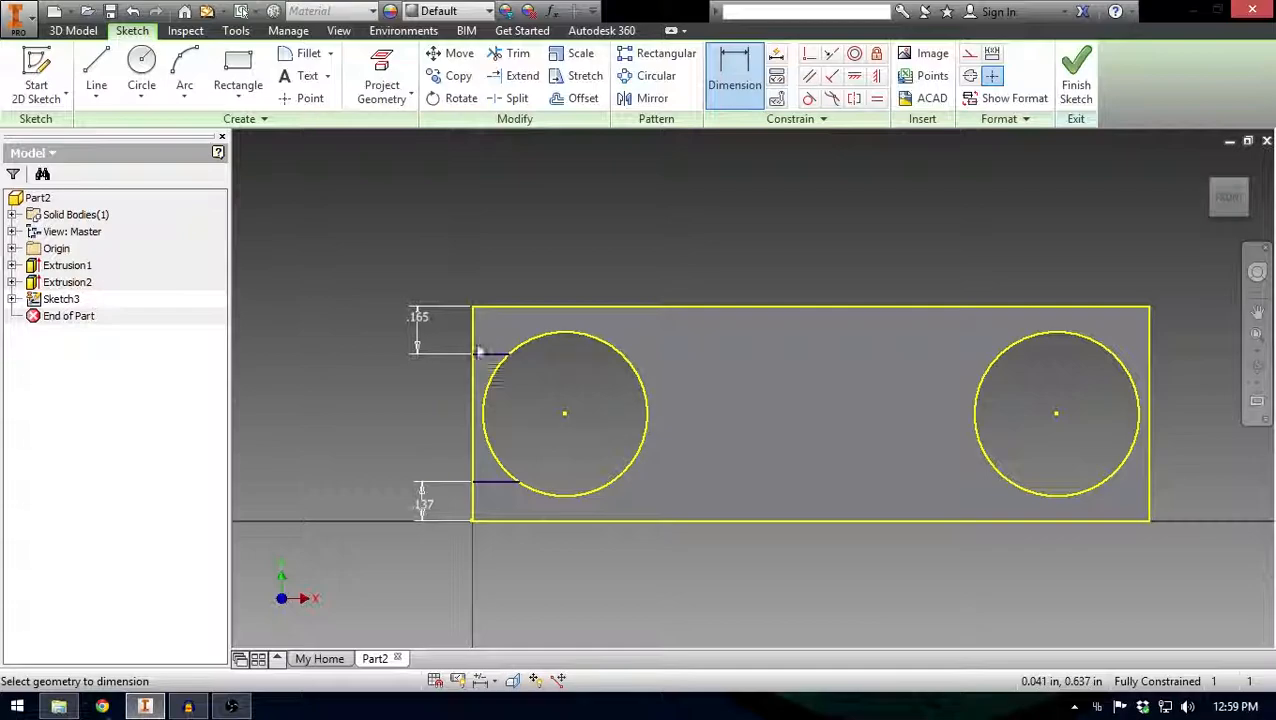
# Step: Set the upper line's distance from the top edge and the lower line's distance from the bottom edge to .13 in
pyautogui.doubleClick(420, 317)
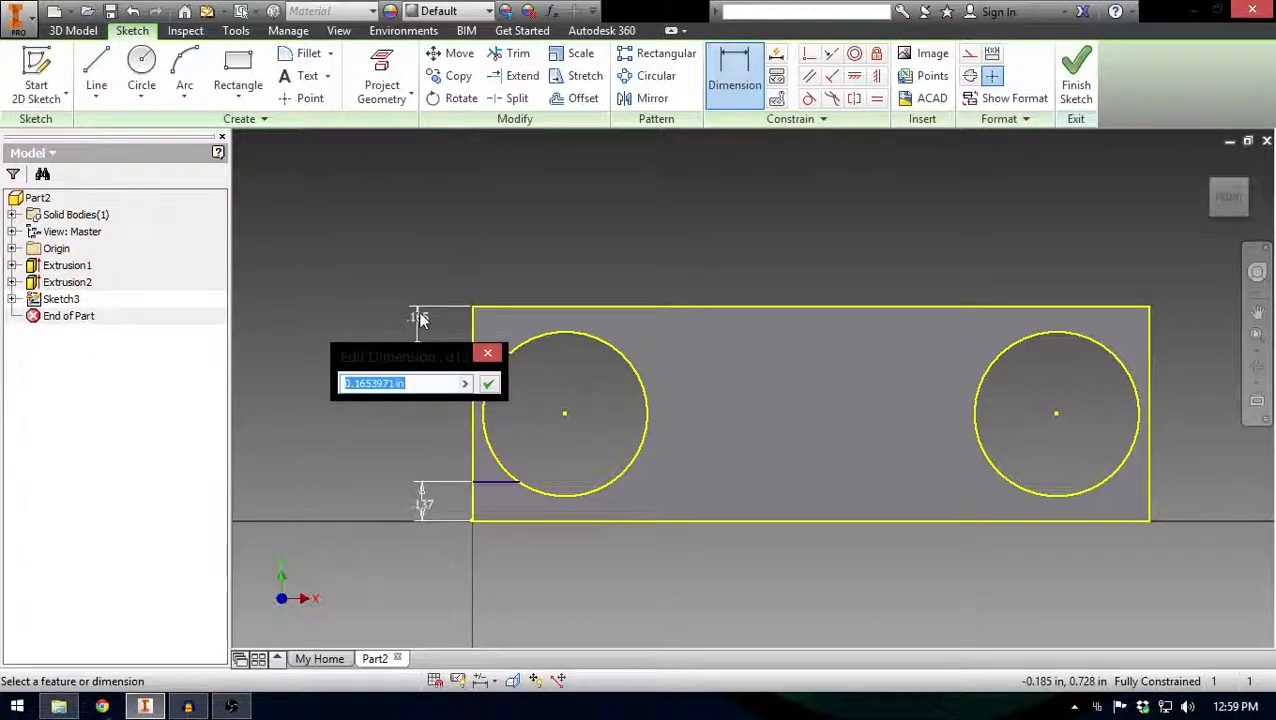
pyautogui.write('.15')
pyautogui.press('Return')
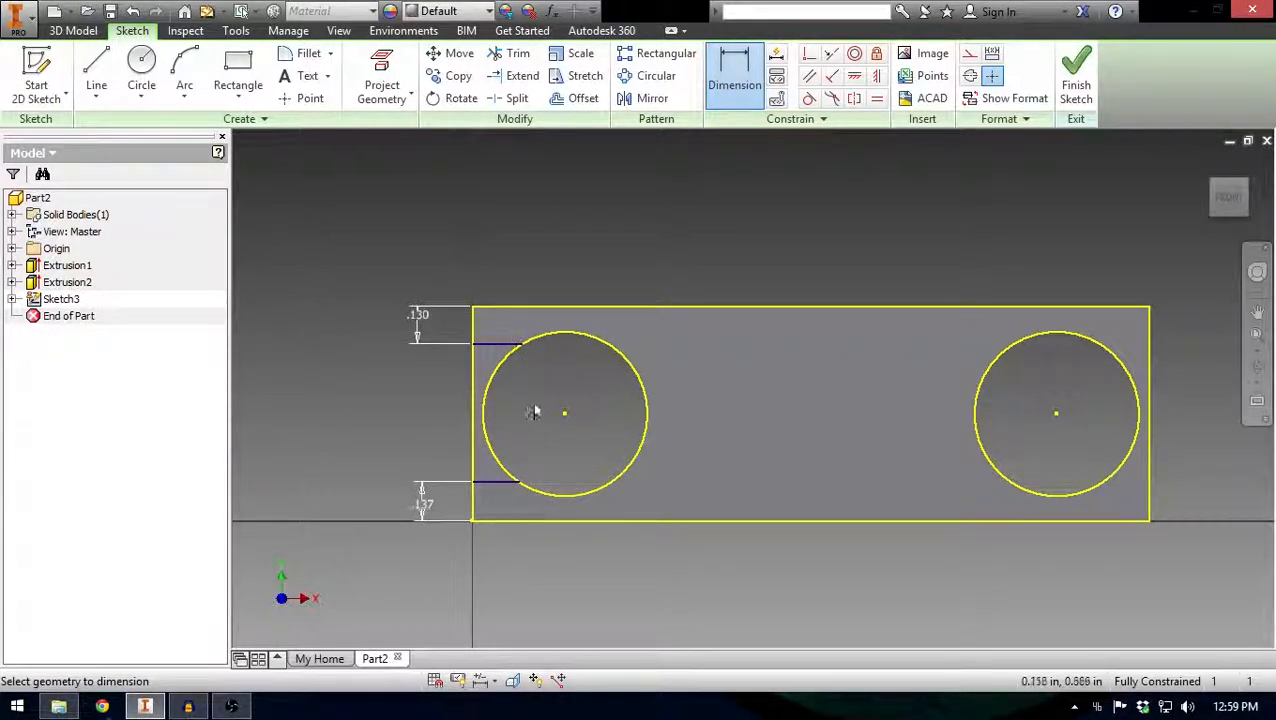
pyautogui.doubleClick(426, 508)
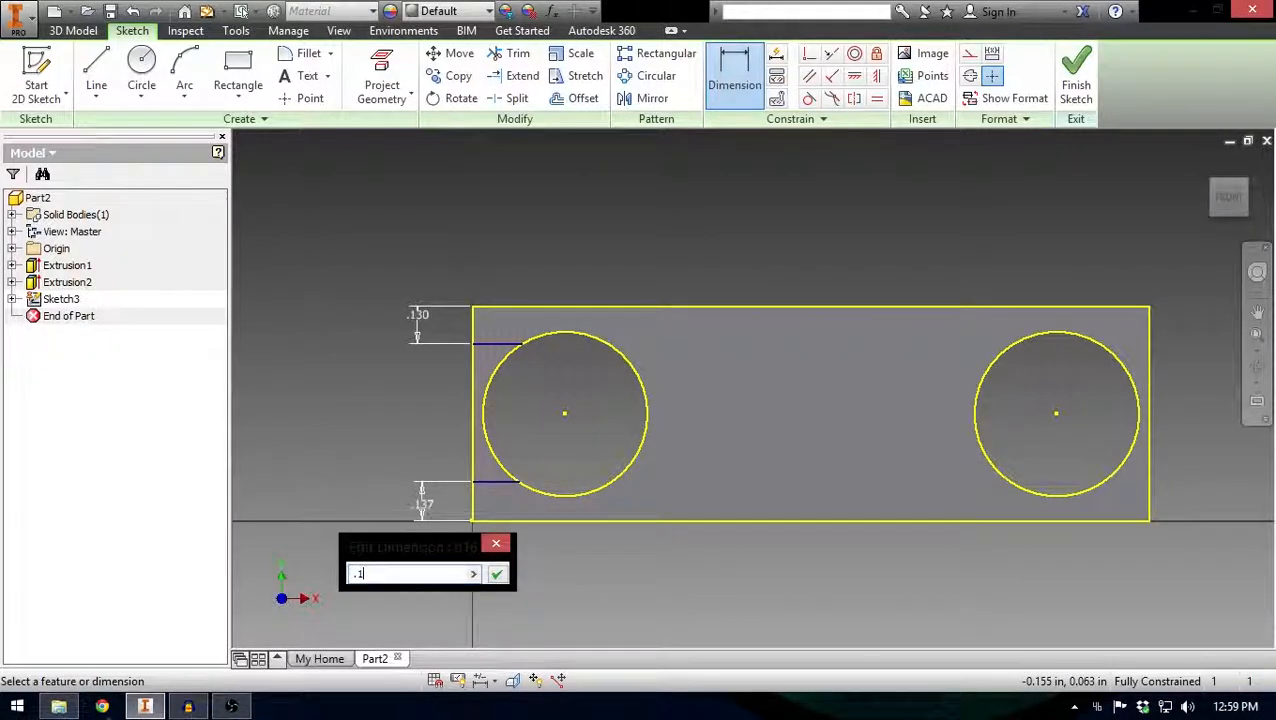
pyautogui.write('.13')
pyautogui.press('Return')
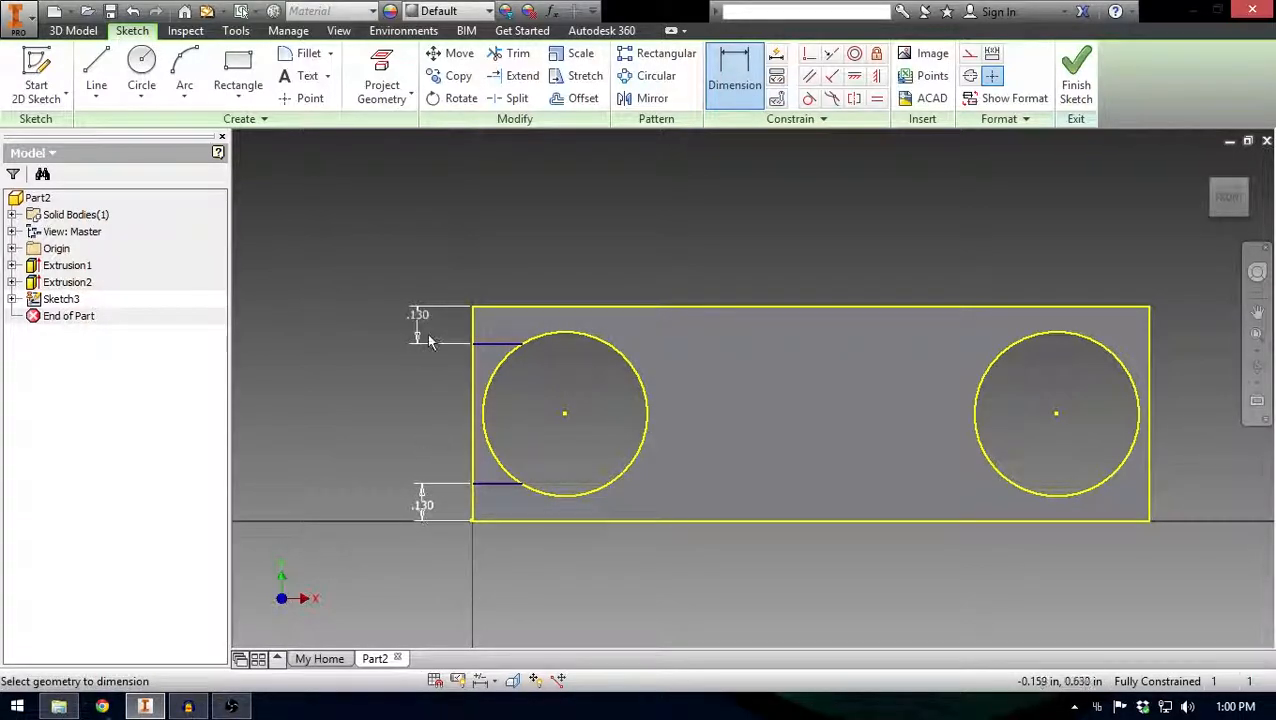
pyautogui.doubleClick(421, 315)
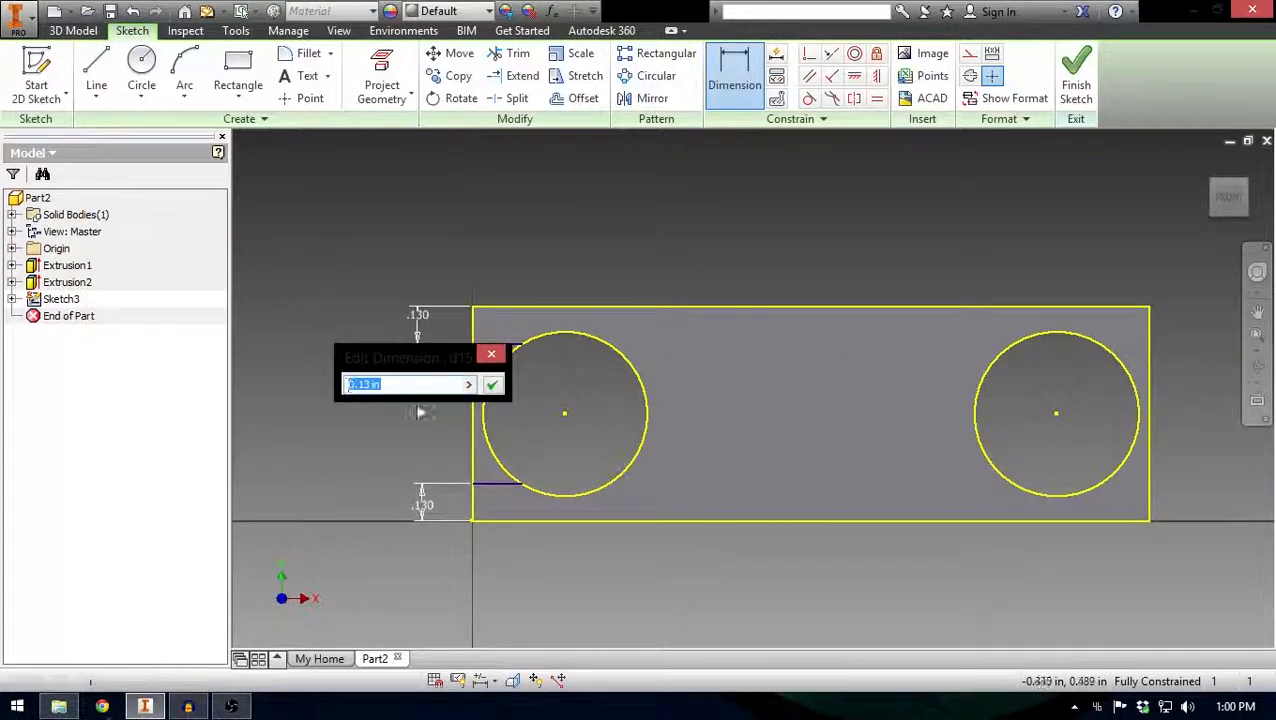
pyautogui.click(485, 358)
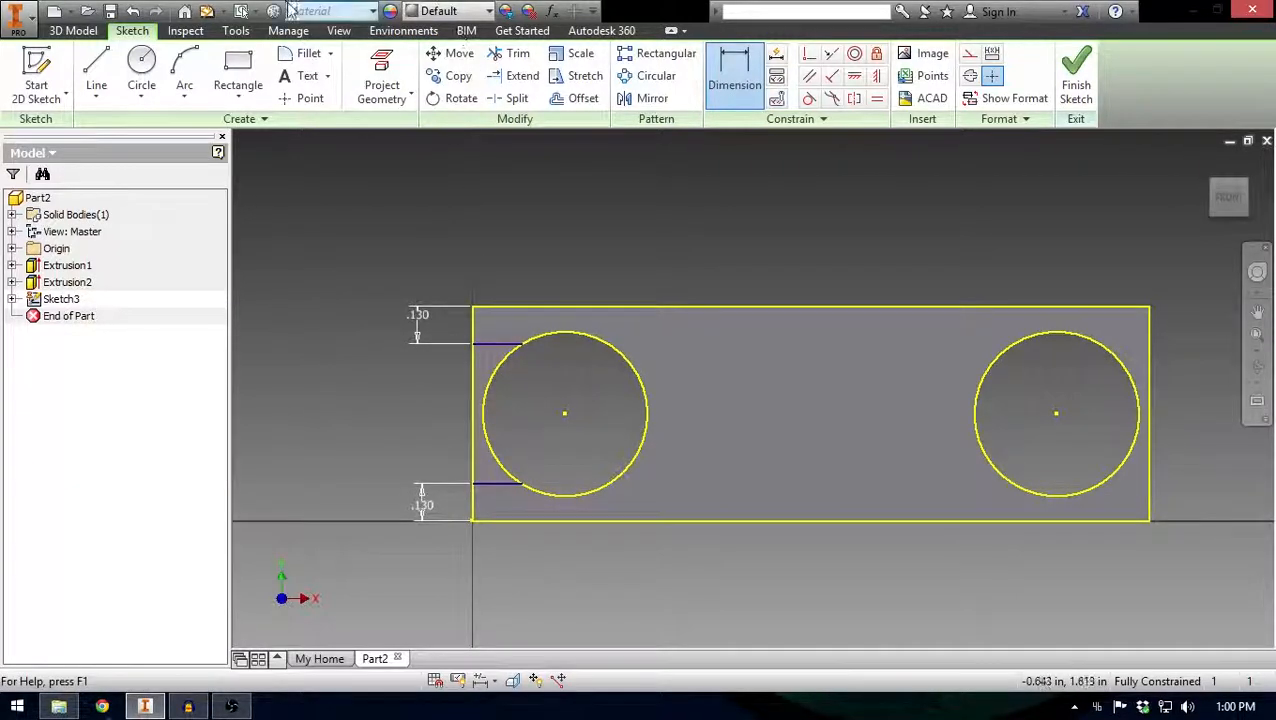
# Step: Close the left slot profile with a vertical line along the block's left edge and an arc tracing the hole's left side between the horizontal lines
pyautogui.click(96, 70)
pyautogui.click(471, 344)
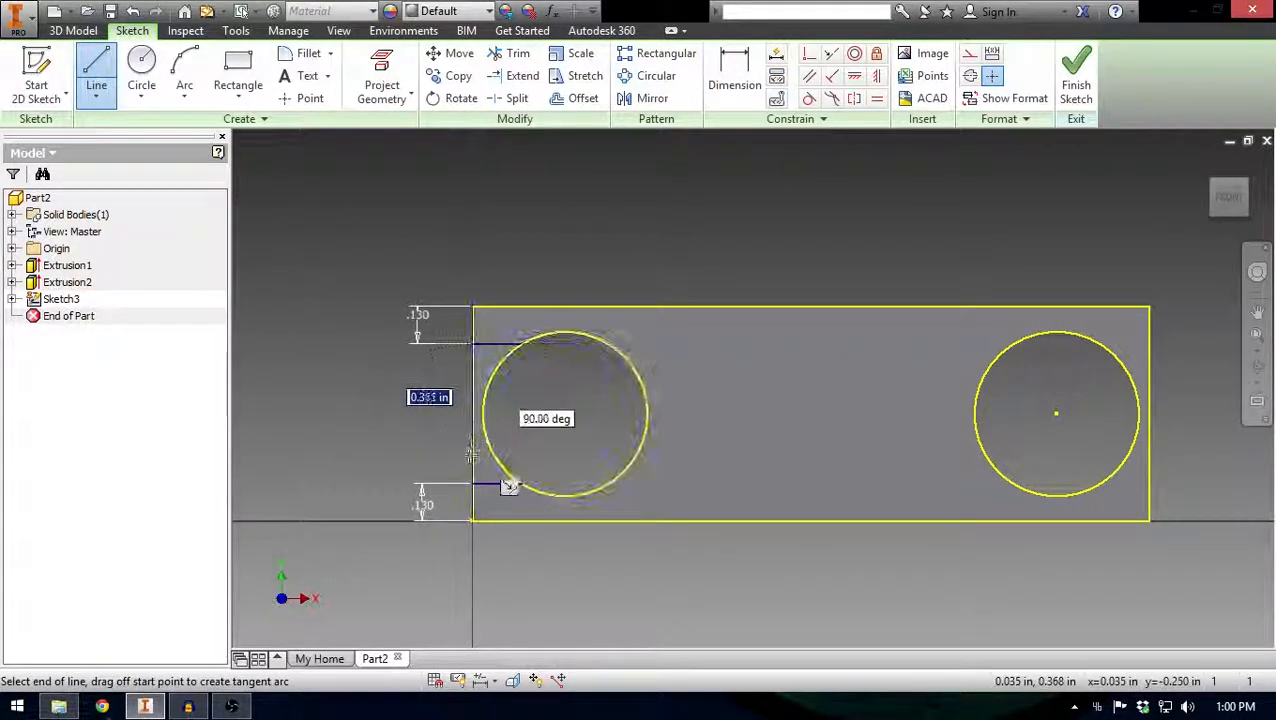
pyautogui.doubleClick(473, 484)
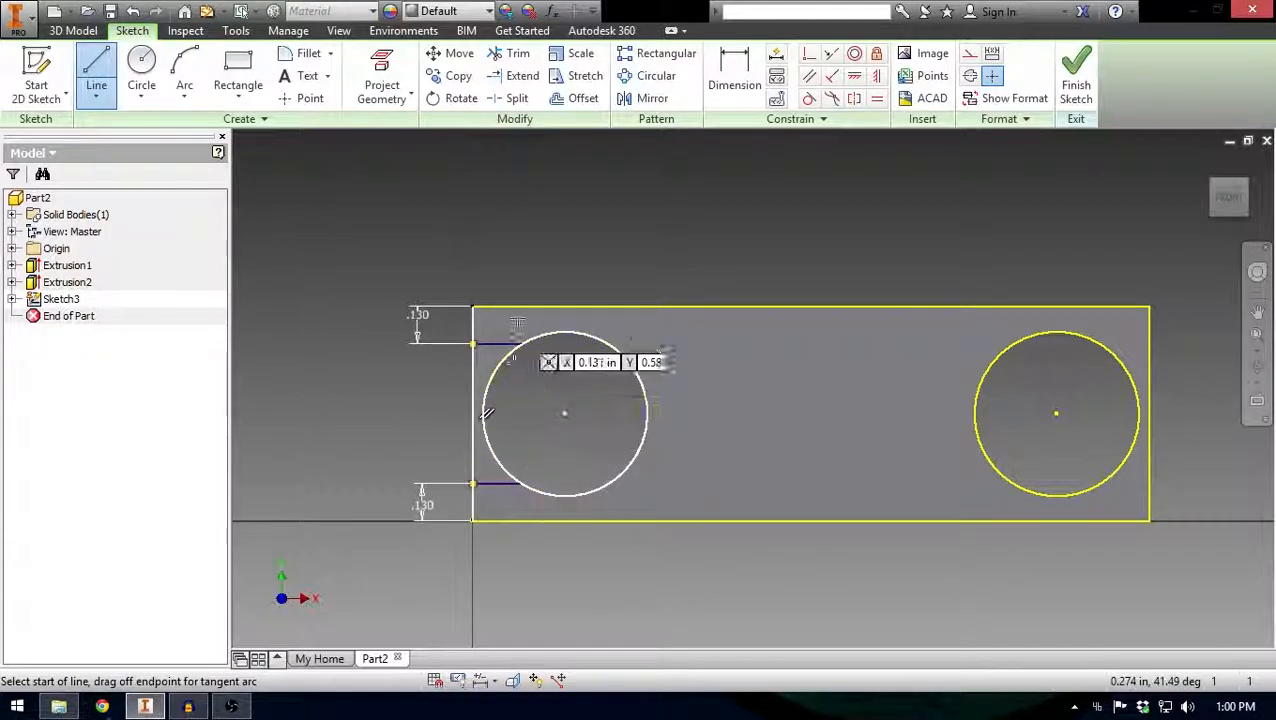
pyautogui.click(184, 70)
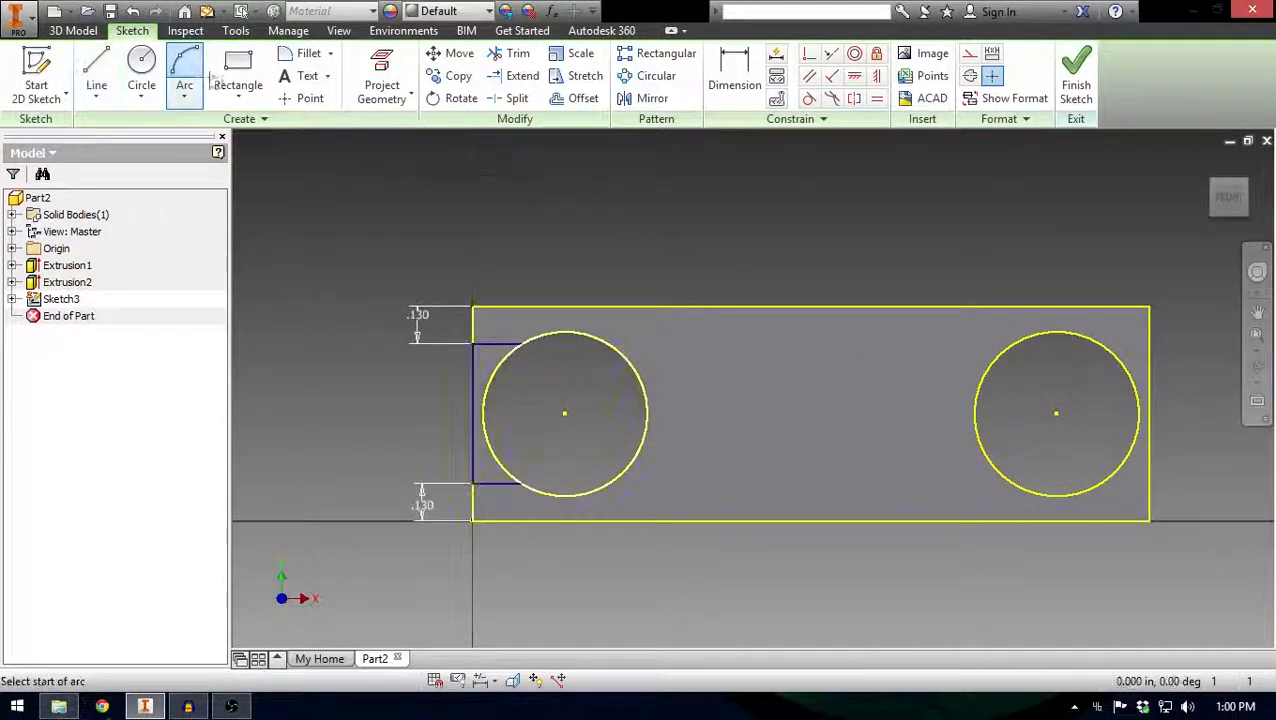
pyautogui.click(520, 344)
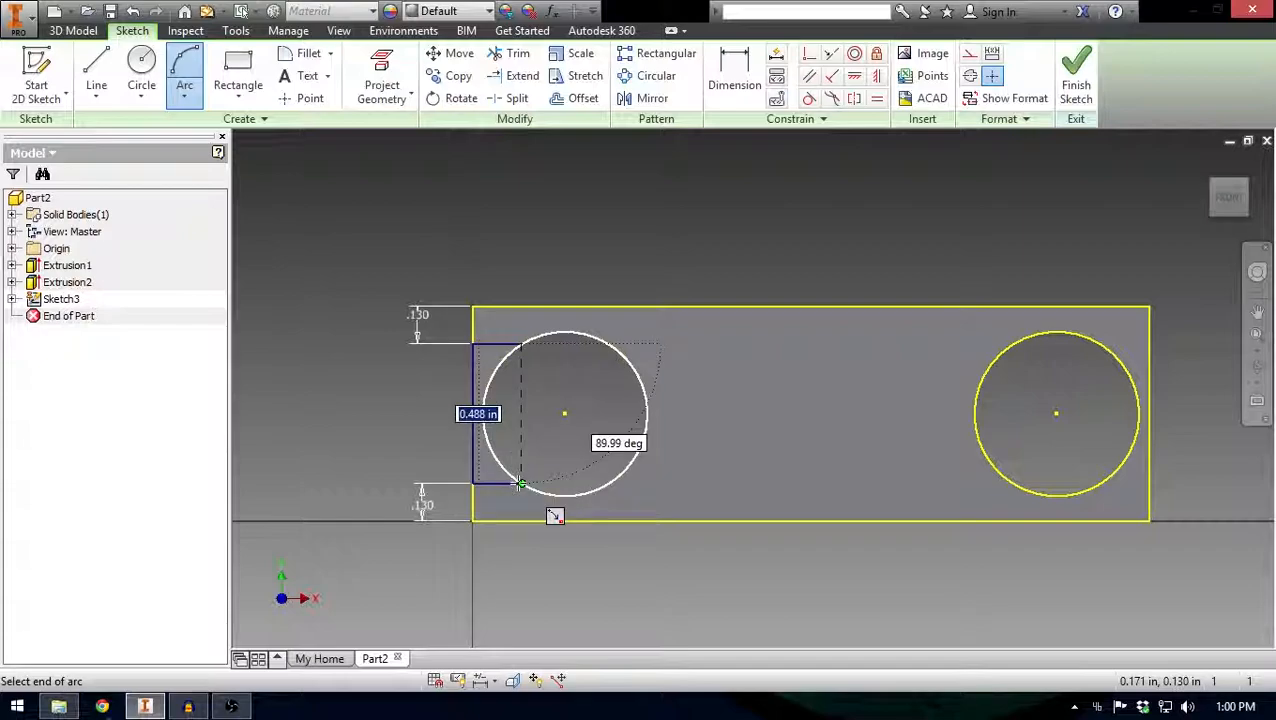
pyautogui.click(520, 484)
pyautogui.click(484, 428)
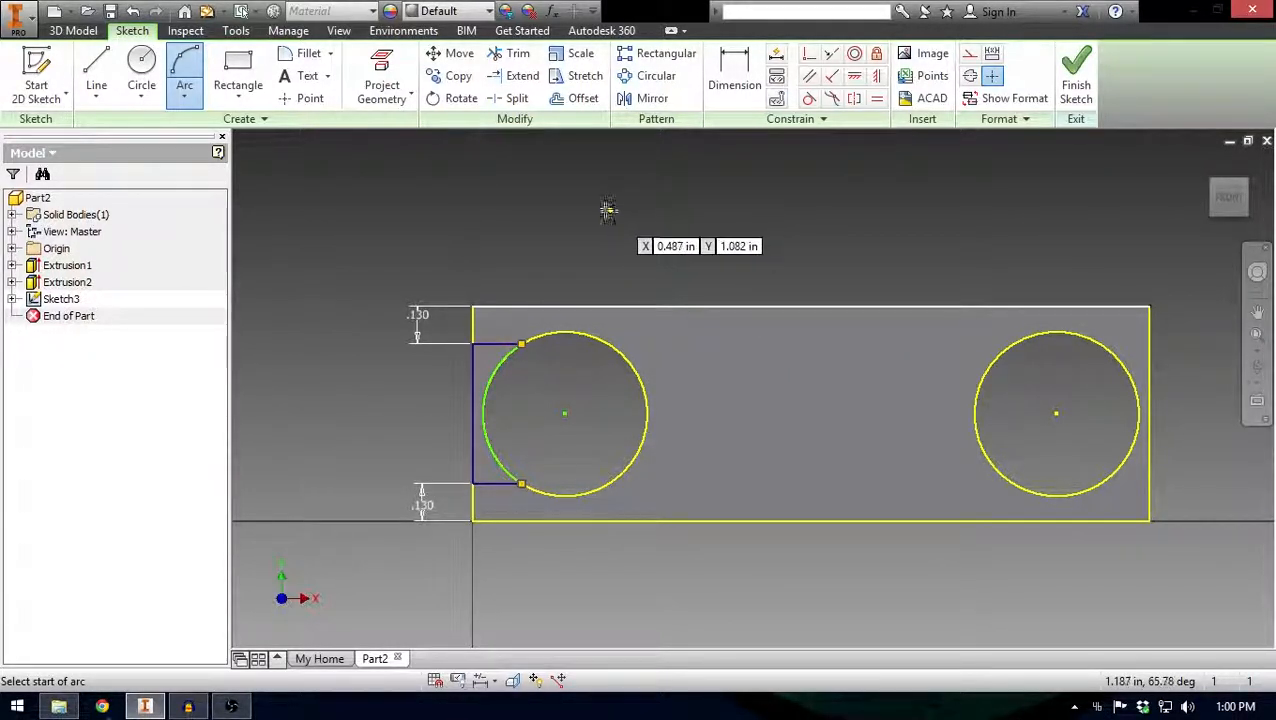
# Step: Draw two horizontal lines from the right hole to the block's right edge, dimensioned .13 in from the top and bottom edges
pyautogui.click(104, 66)
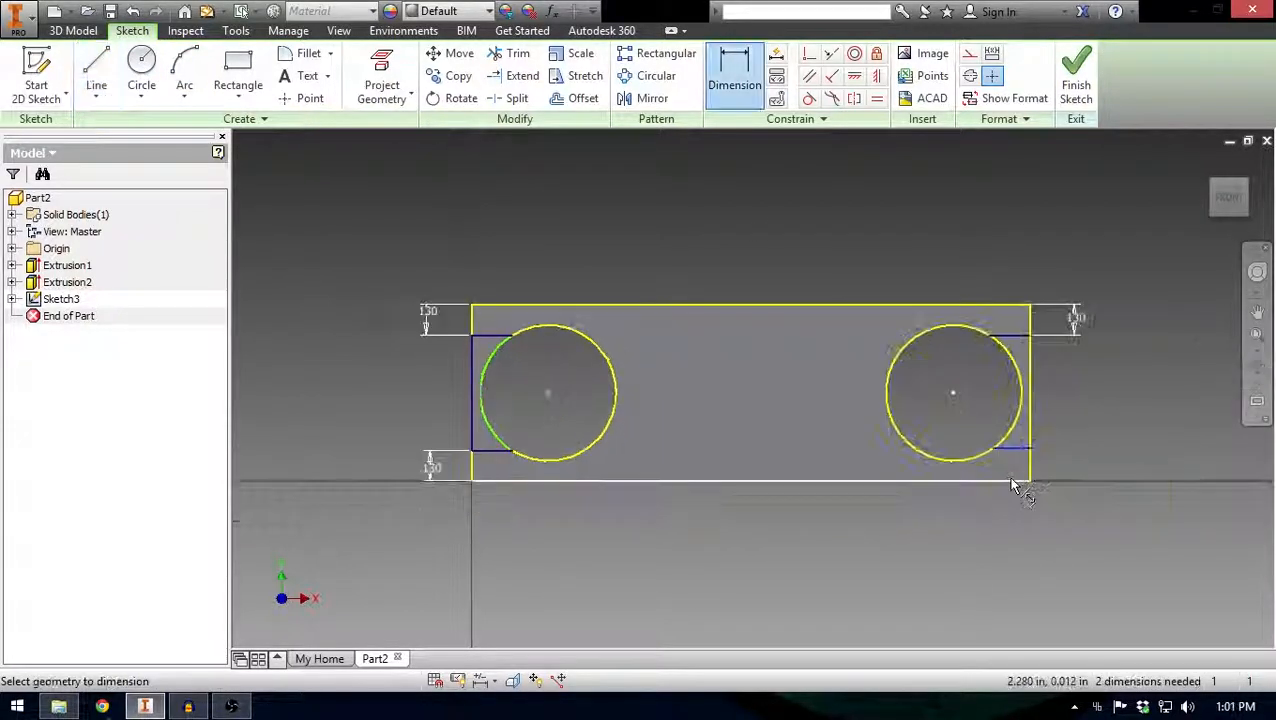
pyautogui.click(1011, 480)
pyautogui.click(1049, 464)
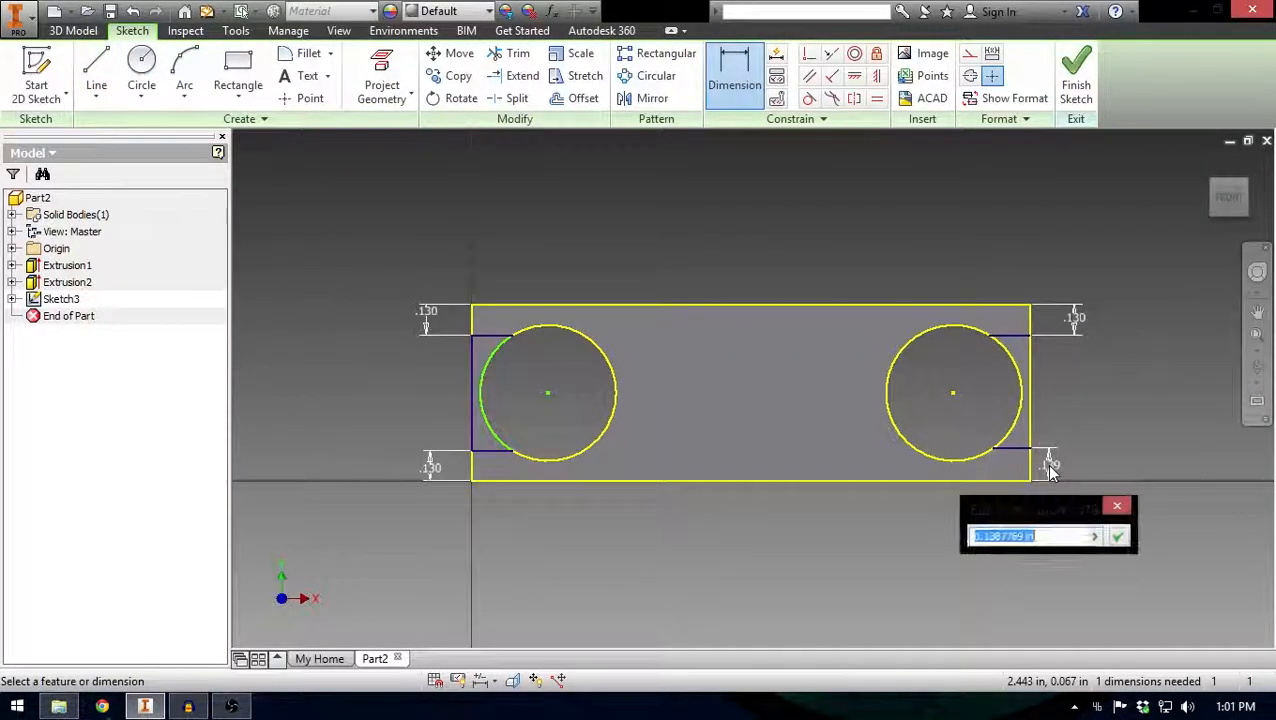
pyautogui.press('Return')
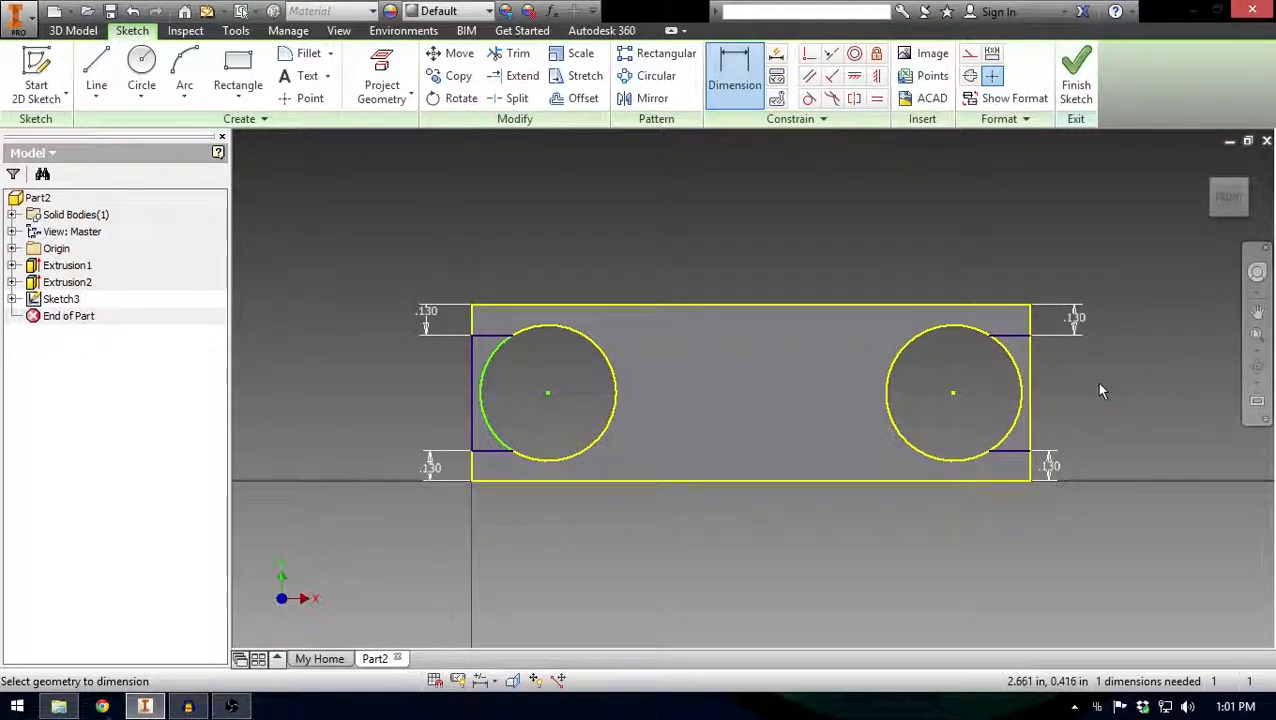
# Step: Close the right slot profile with a vertical line along the block's right edge and an arc tracing the hole's right side
pyautogui.click(112, 68)
pyautogui.click(1030, 336)
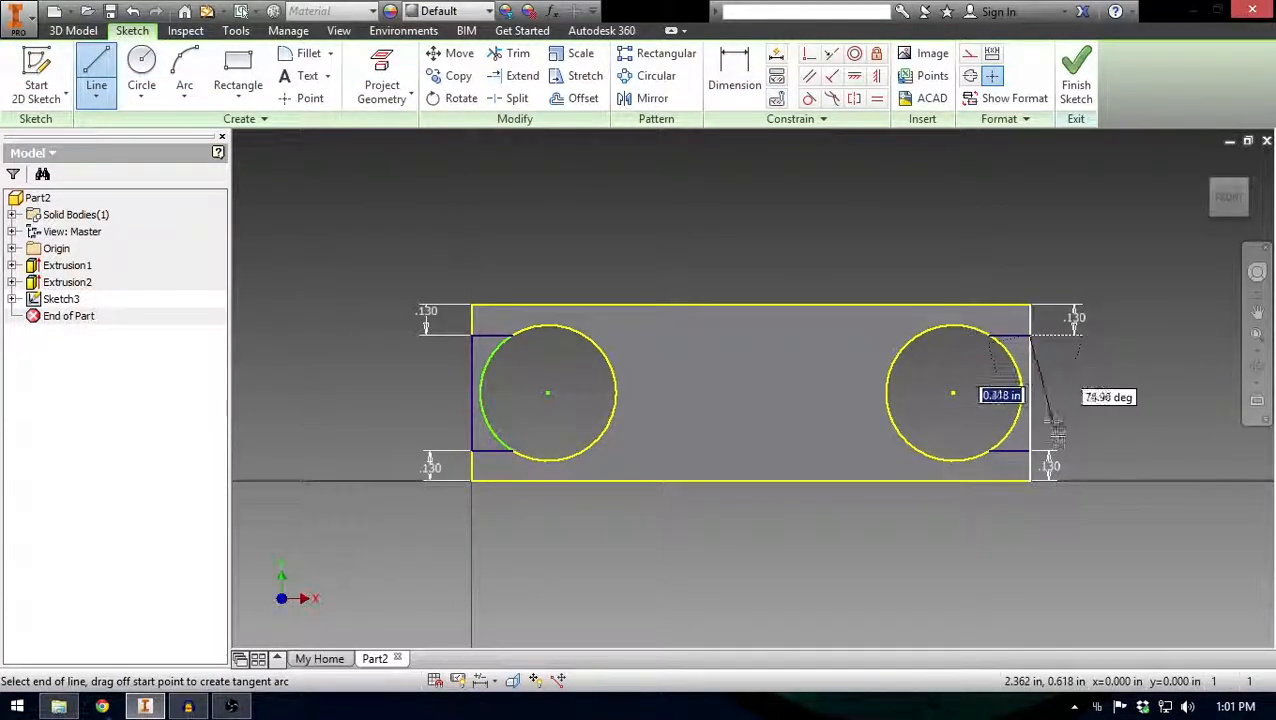
pyautogui.doubleClick(1030, 451)
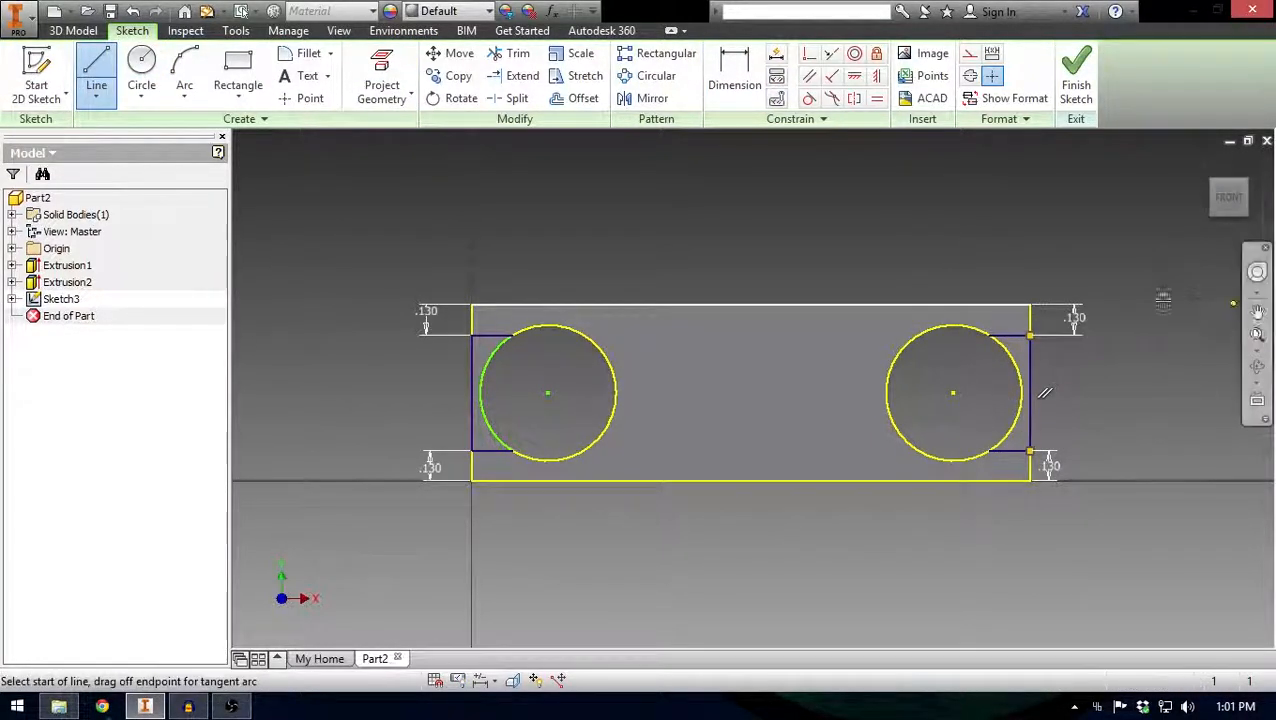
pyautogui.click(184, 62)
pyautogui.click(990, 336)
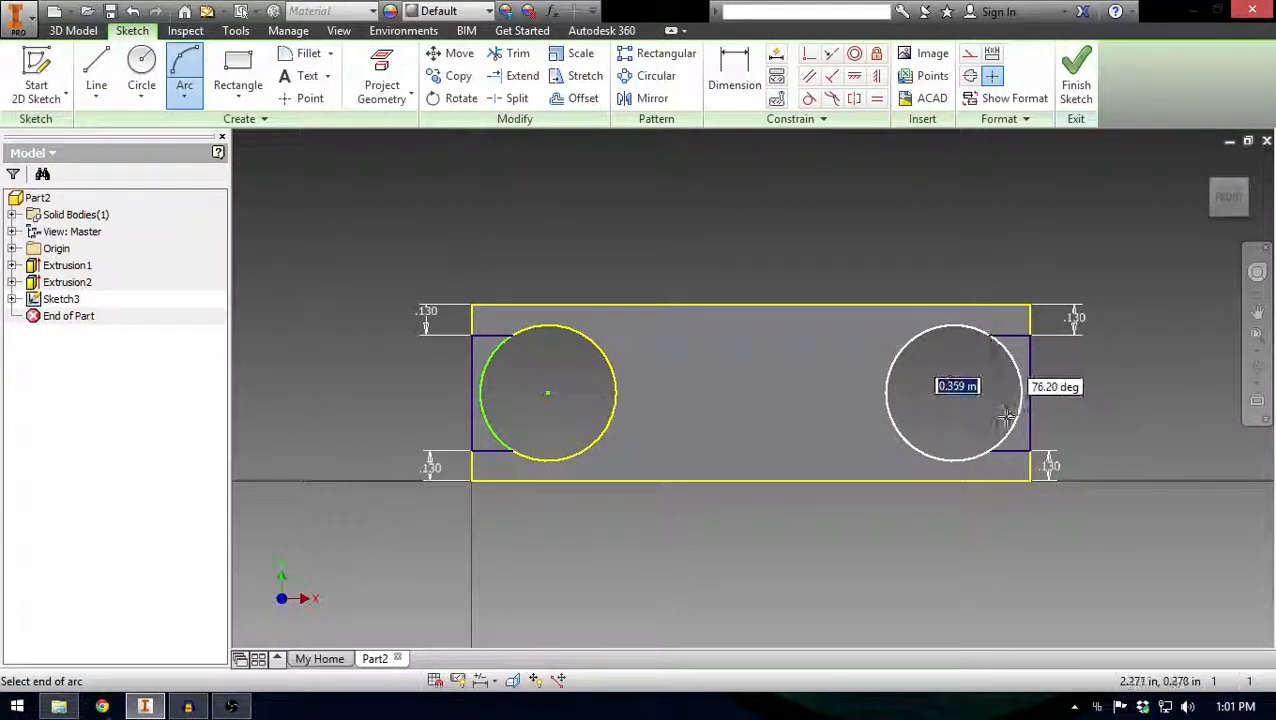
pyautogui.click(990, 451)
pyautogui.click(1020, 393)
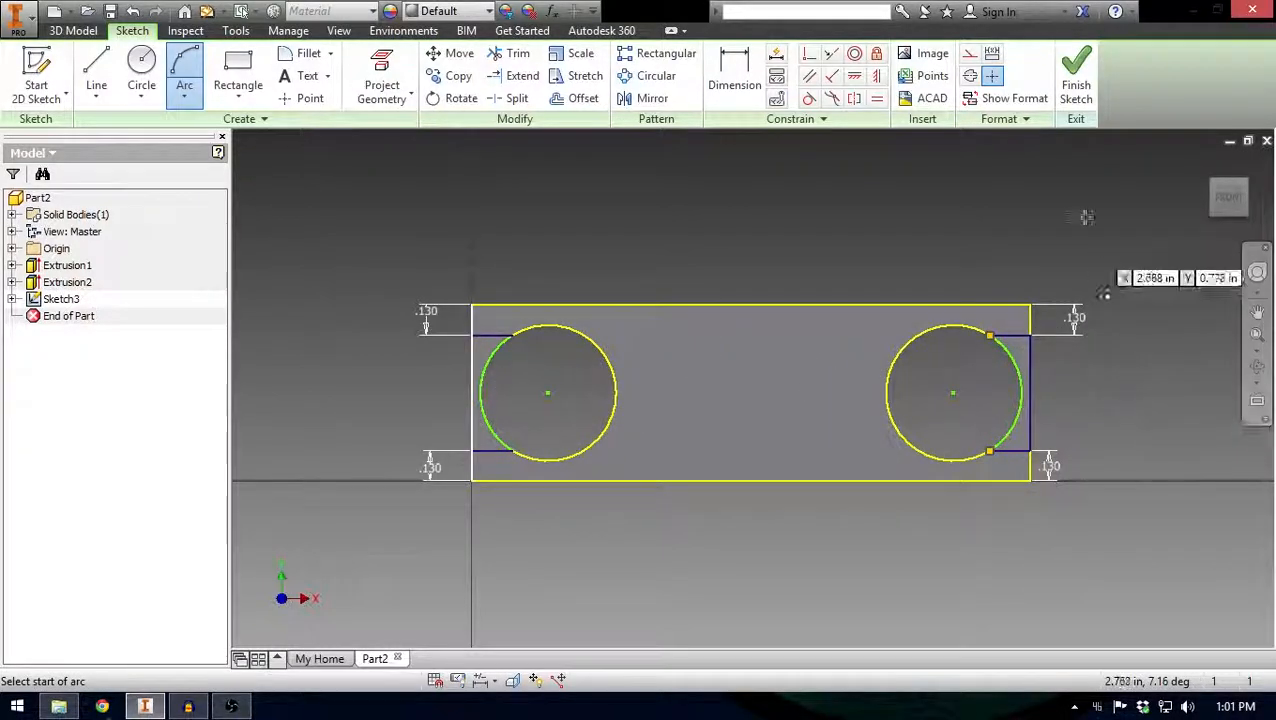
# Step: Finish the sketch and extrude both slot profiles as a 13 mm cut through the block
pyautogui.click(1076, 72)
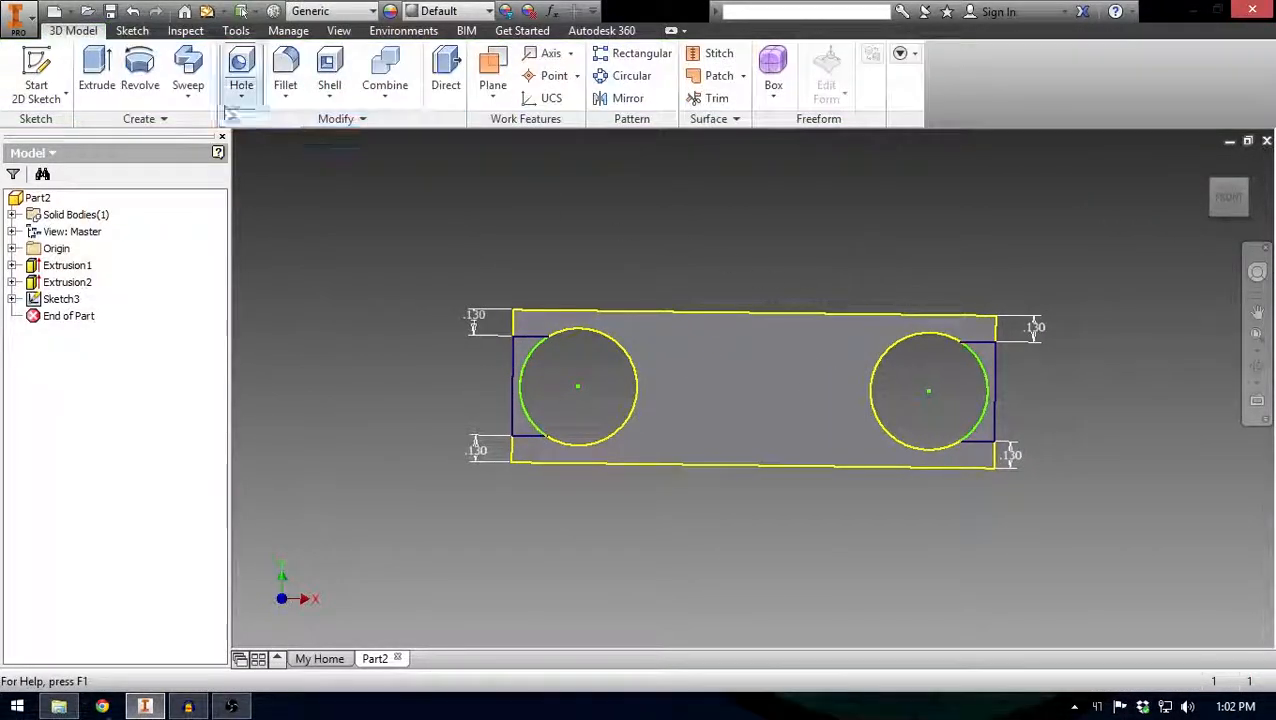
pyautogui.click(97, 68)
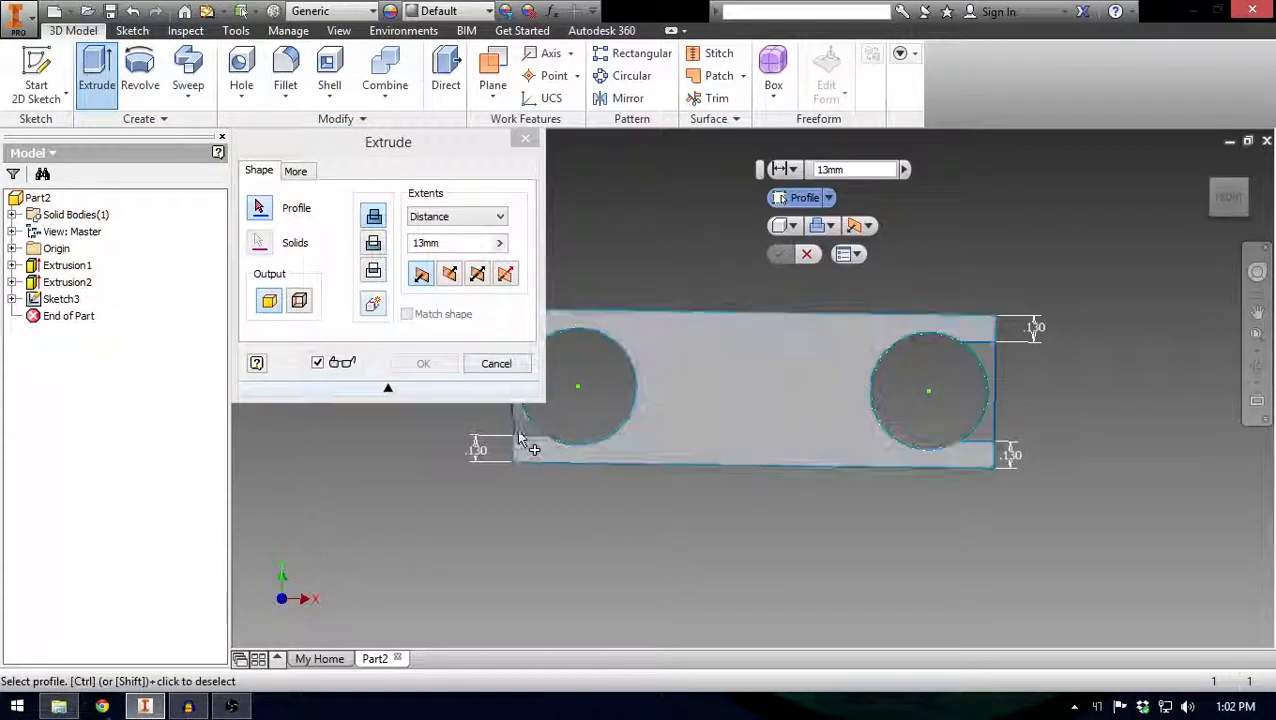
pyautogui.click(518, 438)
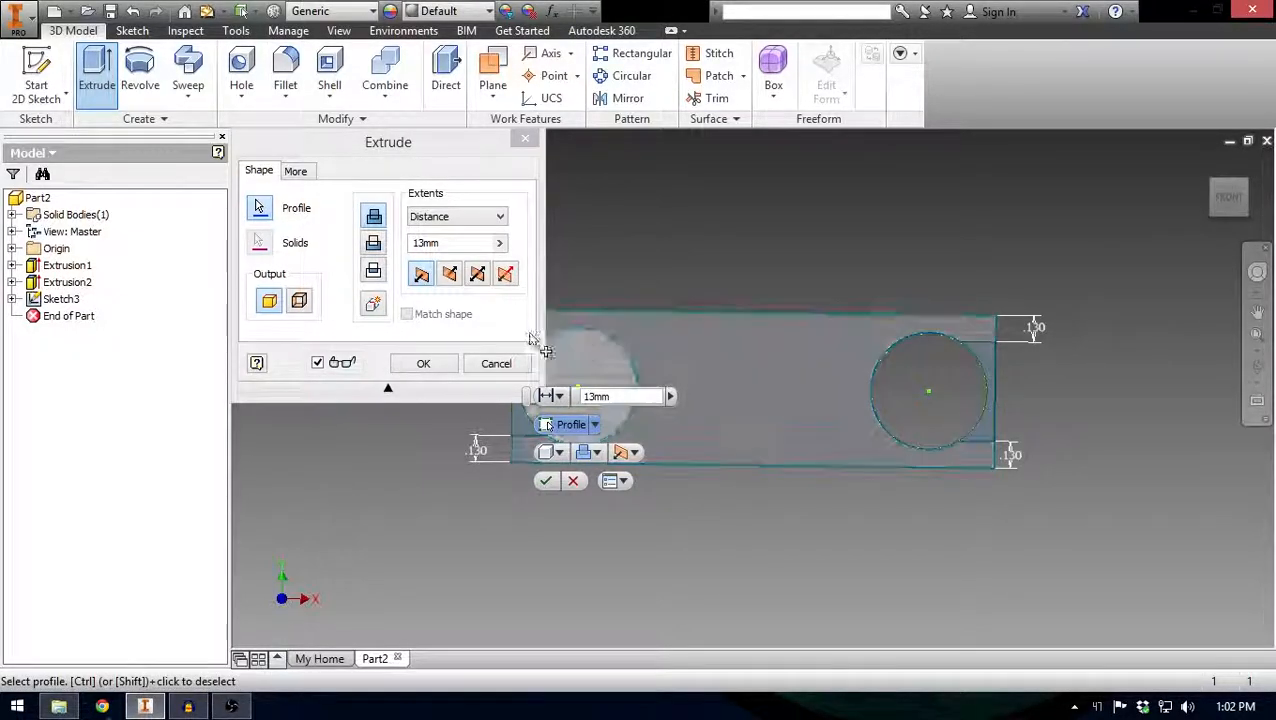
pyautogui.click(372, 244)
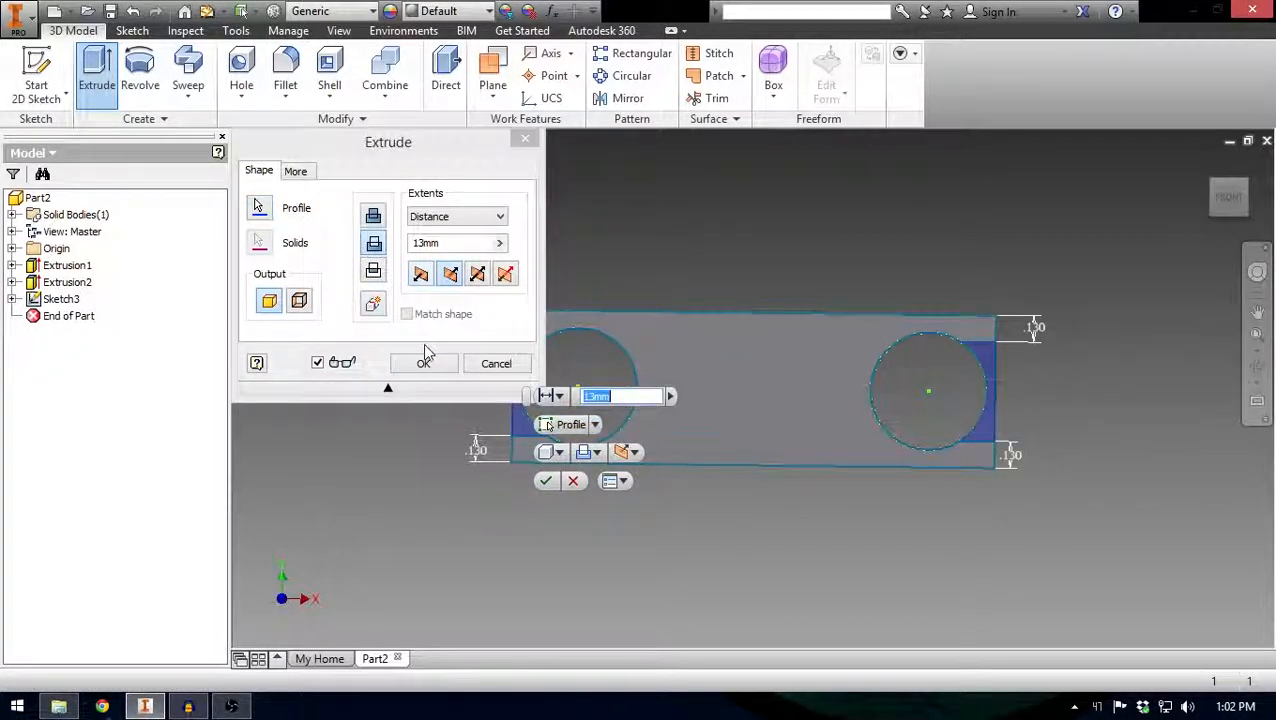
pyautogui.click(423, 362)
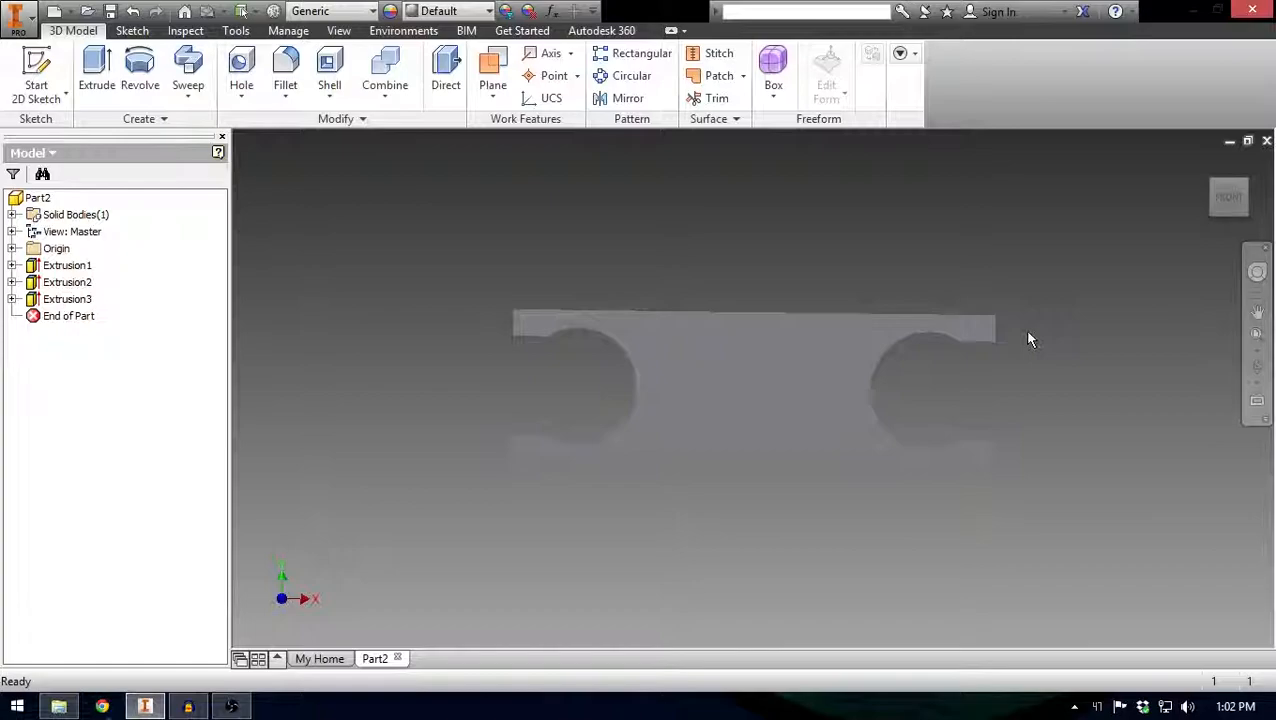
pyautogui.click(288, 66)
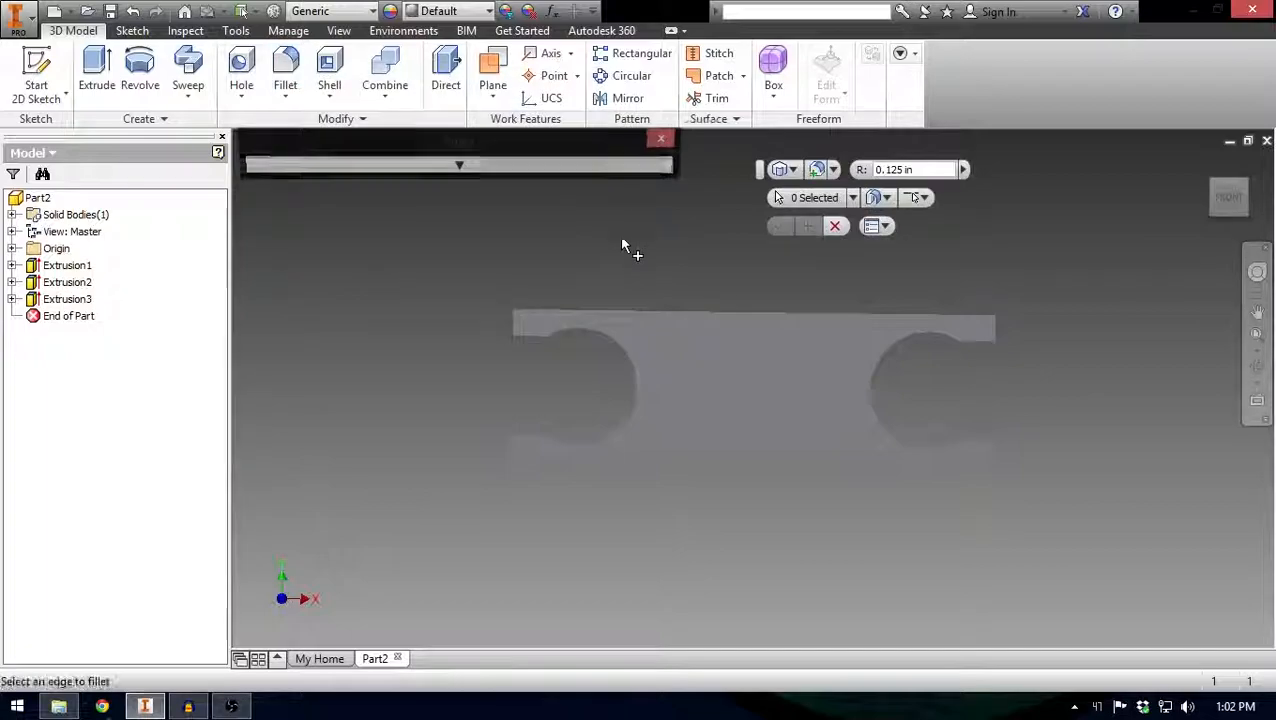
pyautogui.click(1235, 225)
pyautogui.click(983, 323)
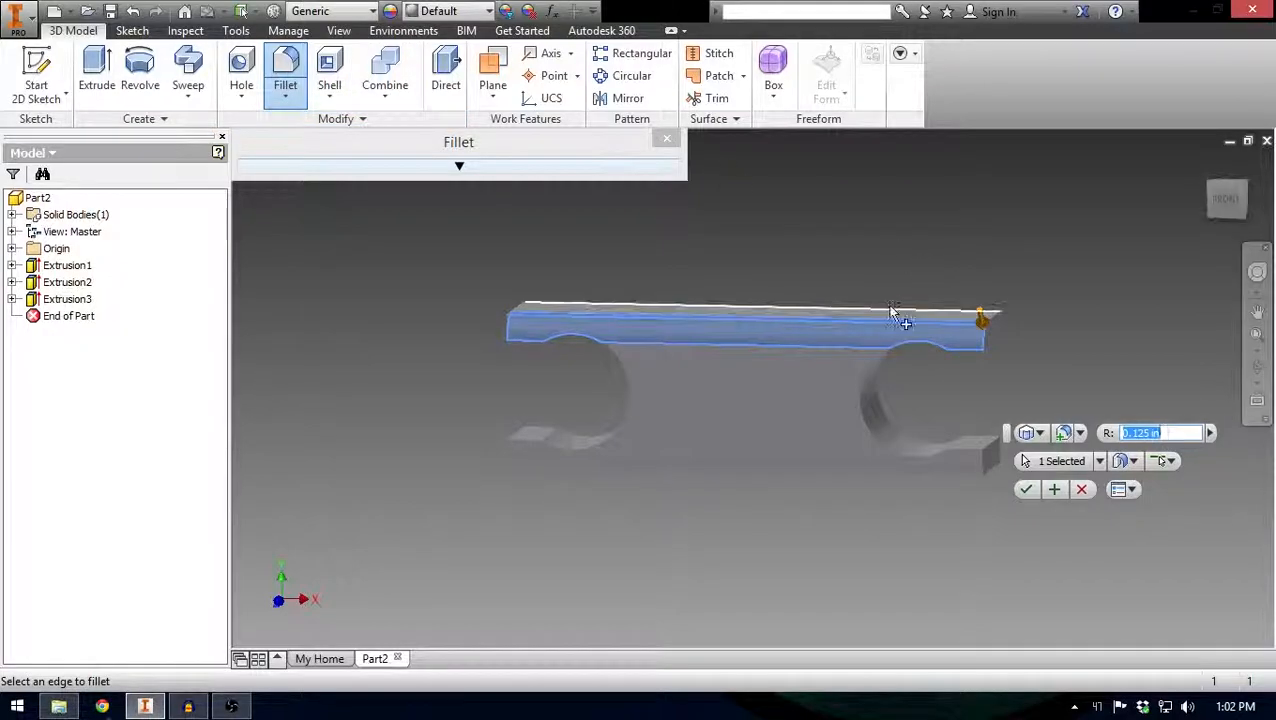
pyautogui.click(1081, 490)
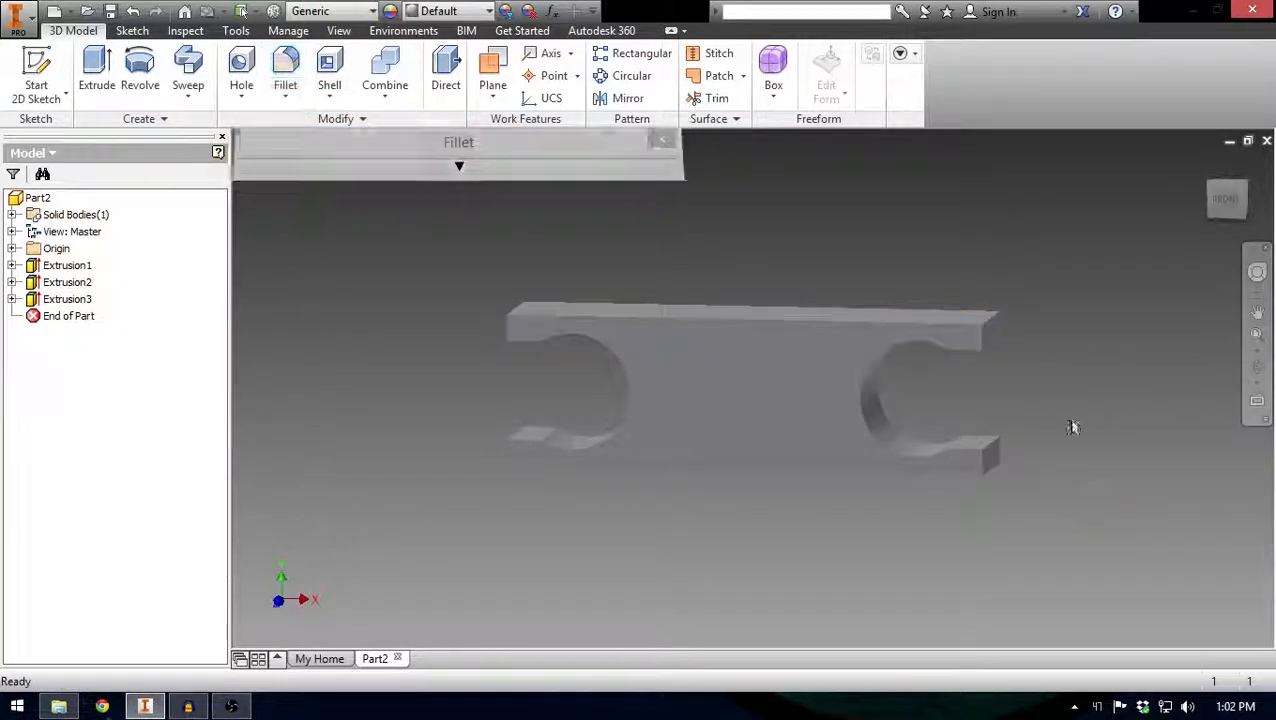
# Step: Fillet the block's four outer corner edges with a radius of .5 in
pyautogui.click(285, 75)
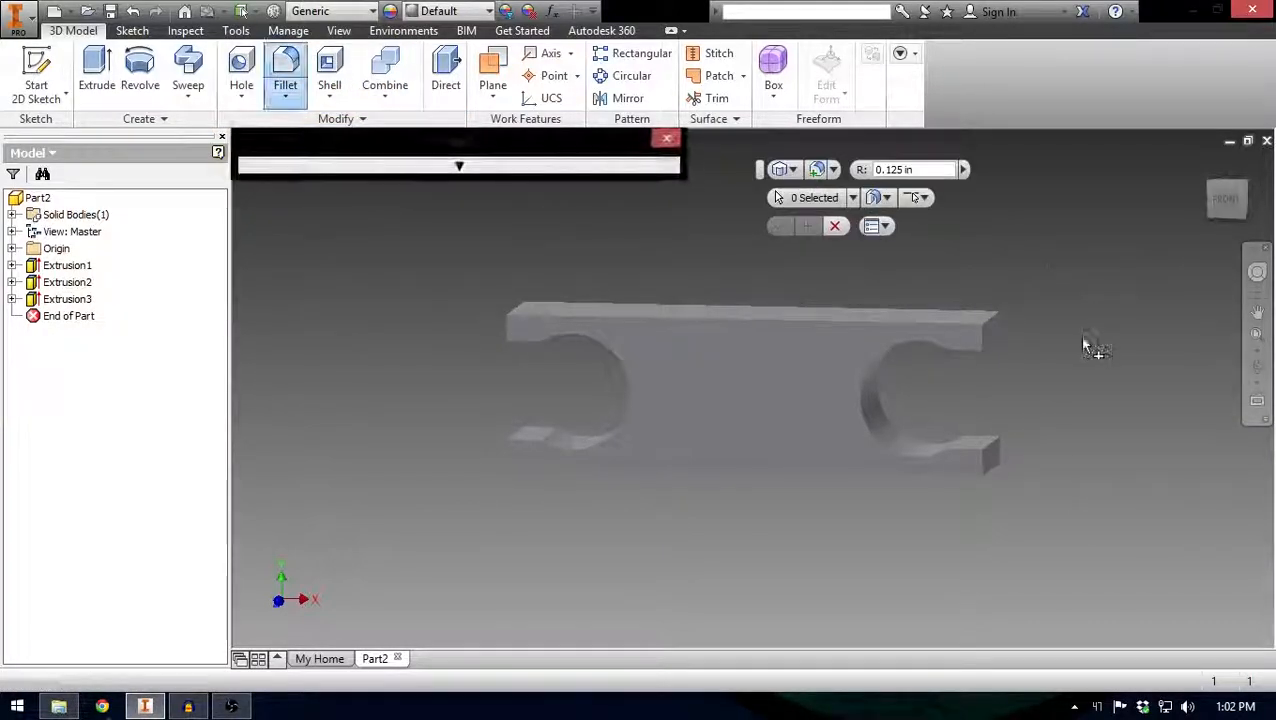
pyautogui.click(990, 324)
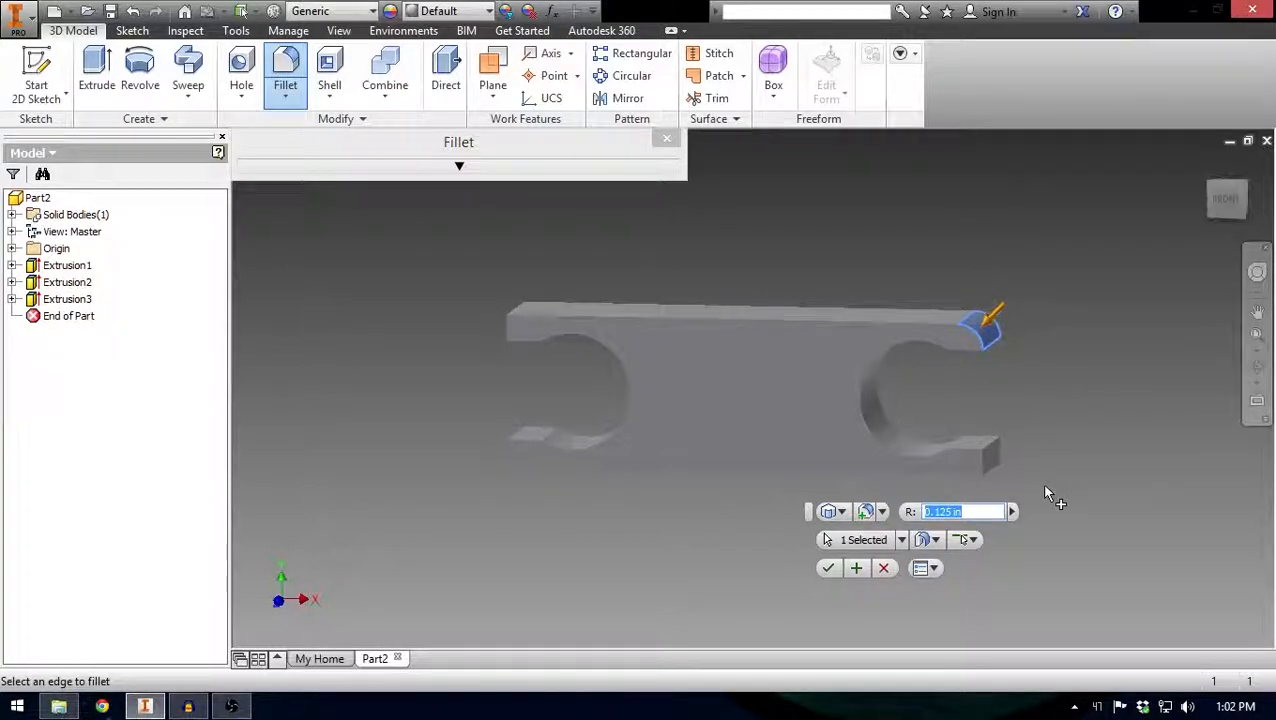
pyautogui.click(990, 466)
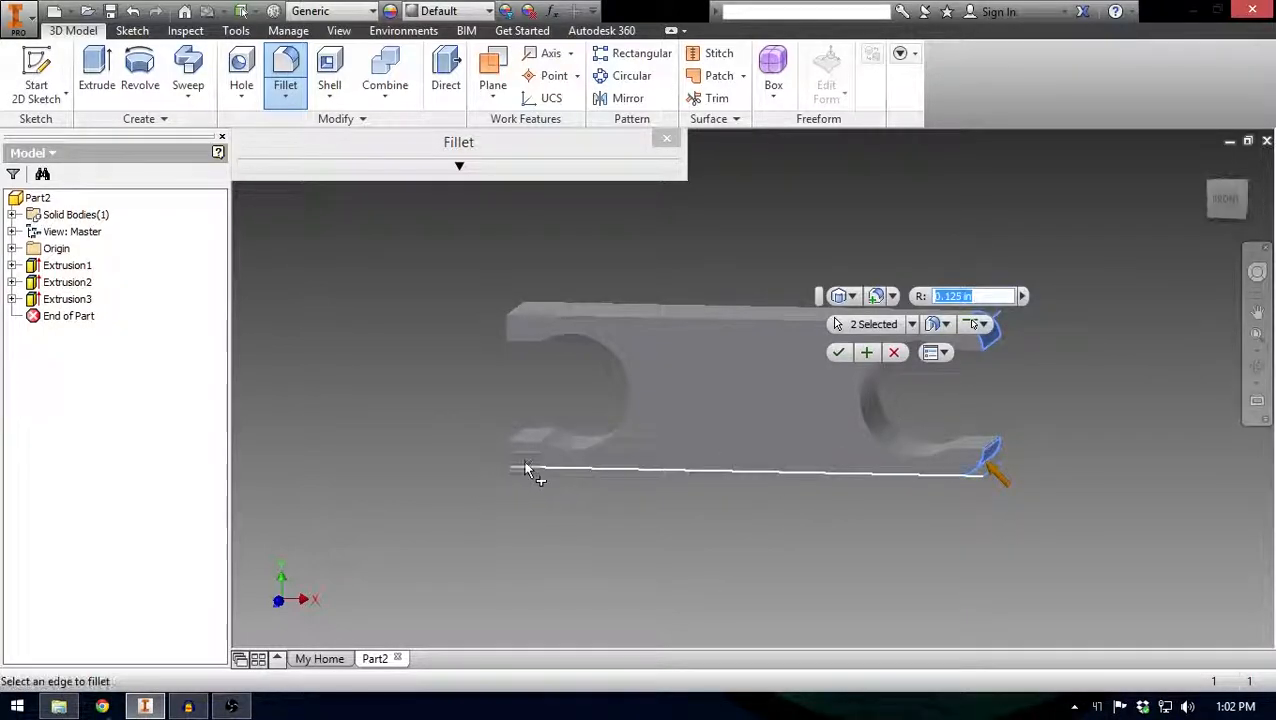
pyautogui.click(520, 462)
pyautogui.click(515, 314)
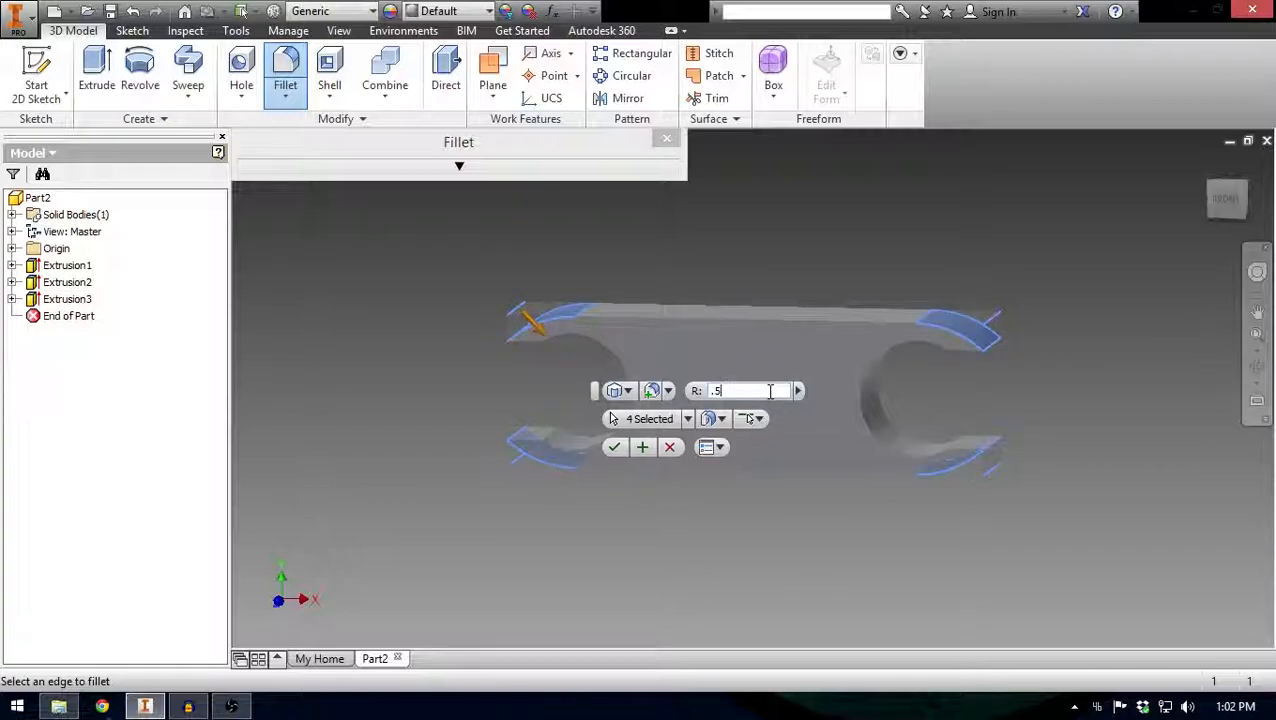
pyautogui.press('Return')
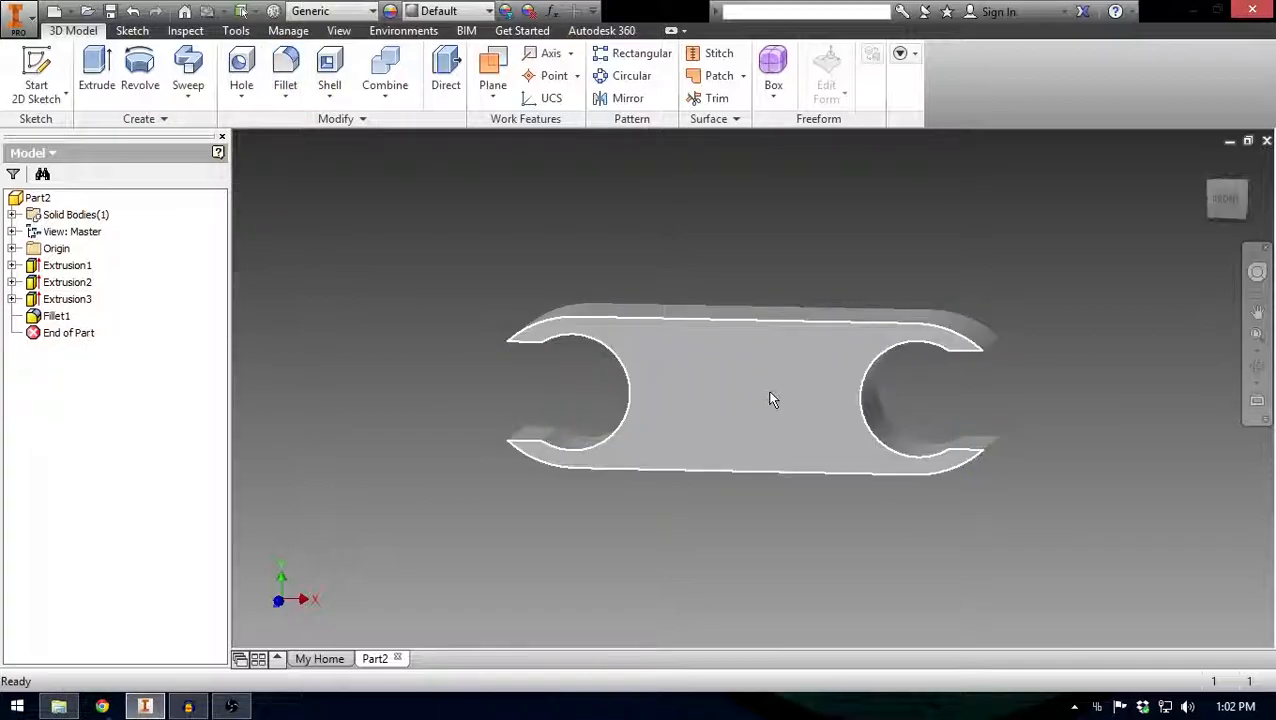
# Step: Start another fillet and select the four tip edges at the ends of the block's rounded arms
pyautogui.click(1228, 202)
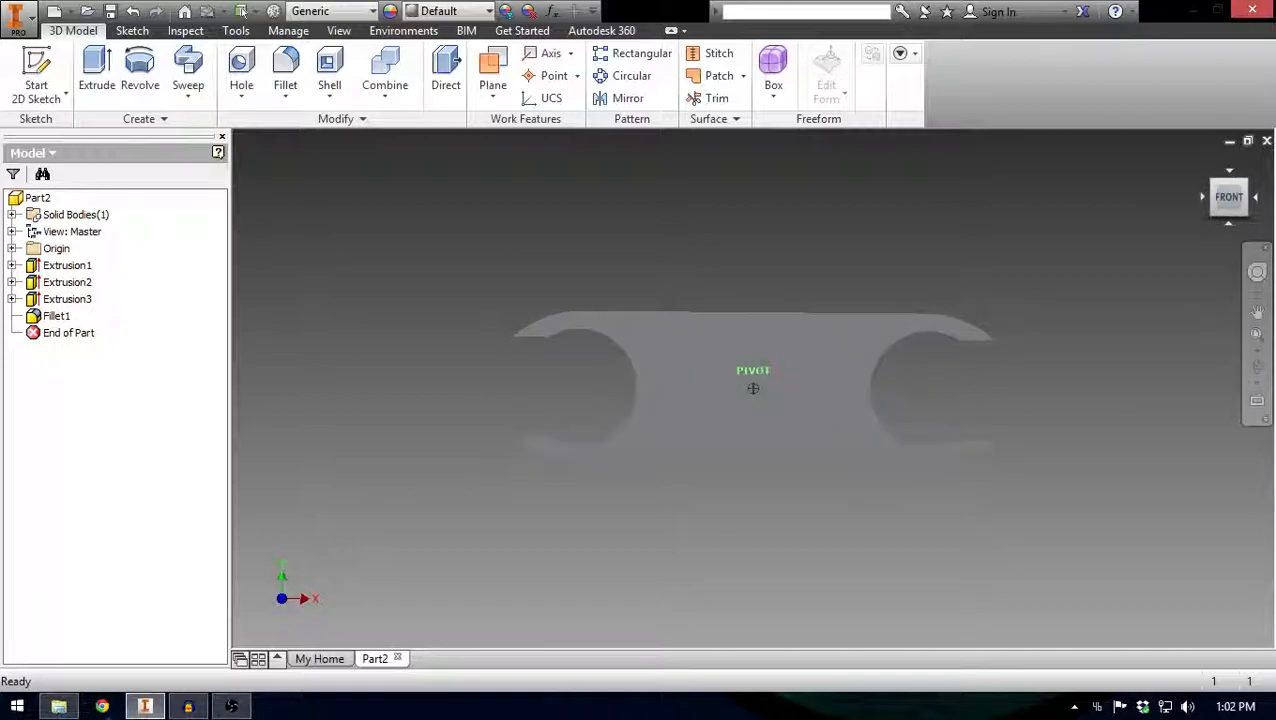
pyautogui.click(285, 72)
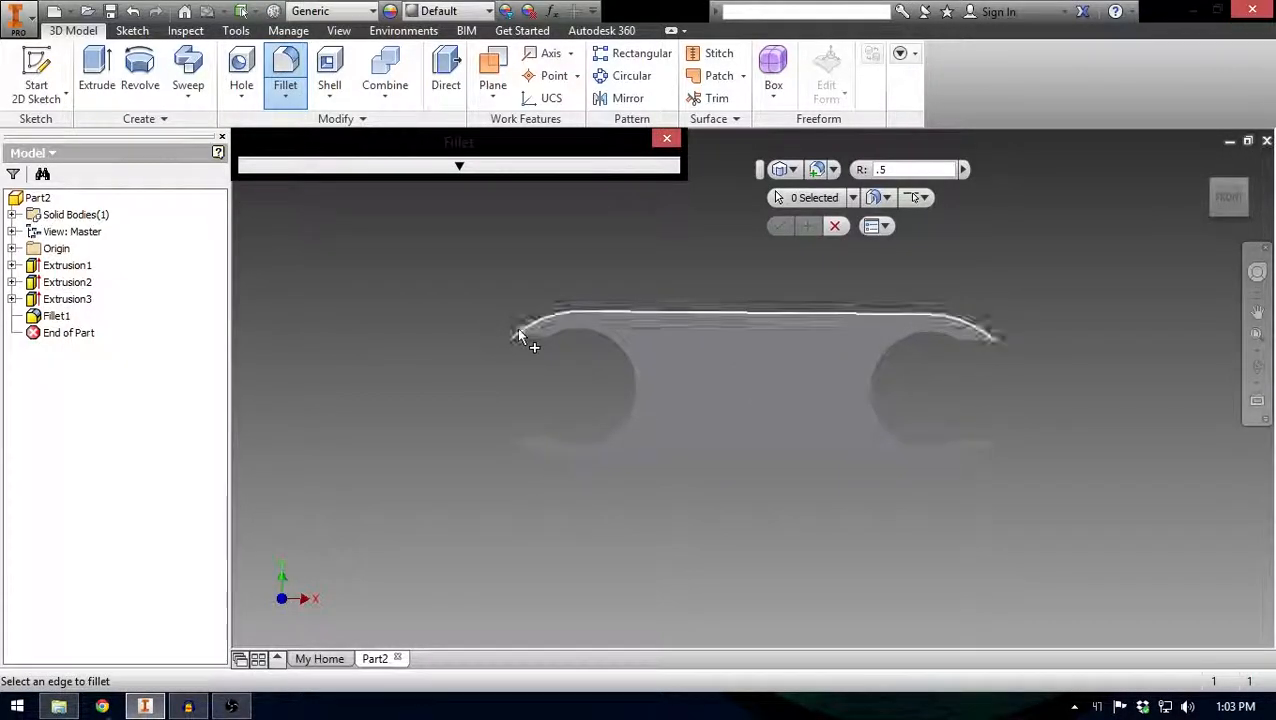
pyautogui.click(1228, 230)
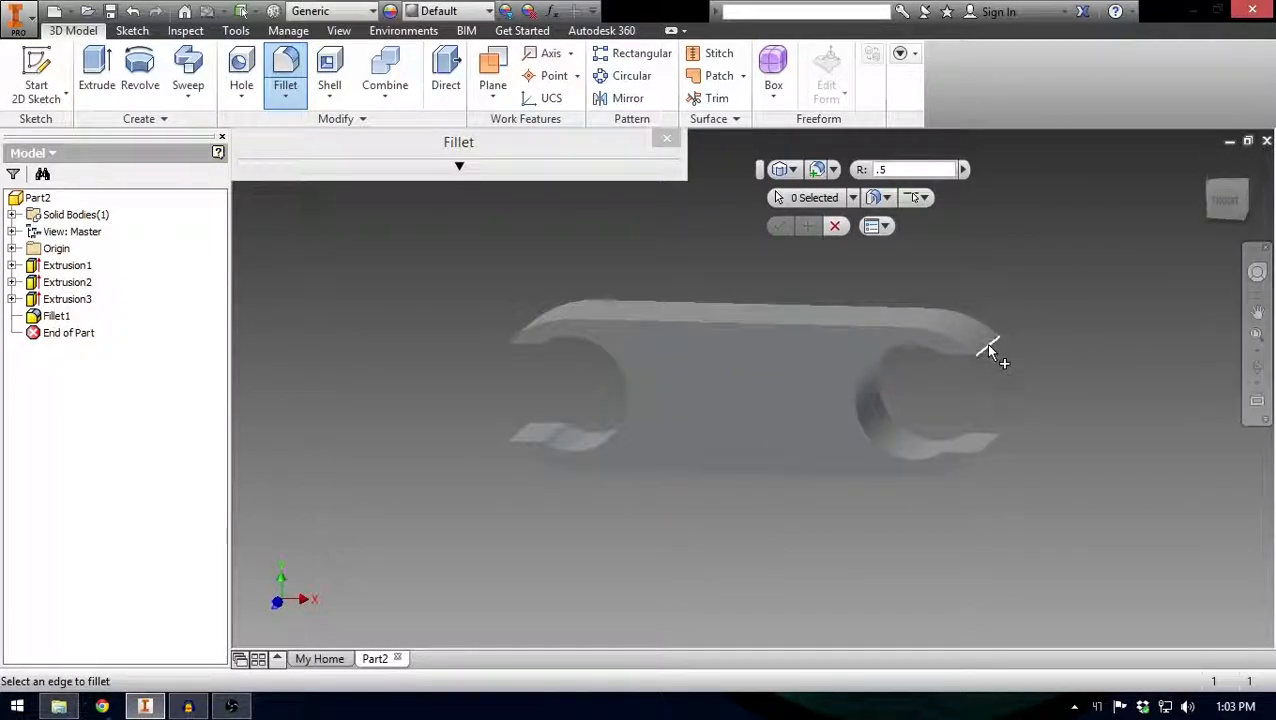
pyautogui.click(988, 350)
pyautogui.click(986, 447)
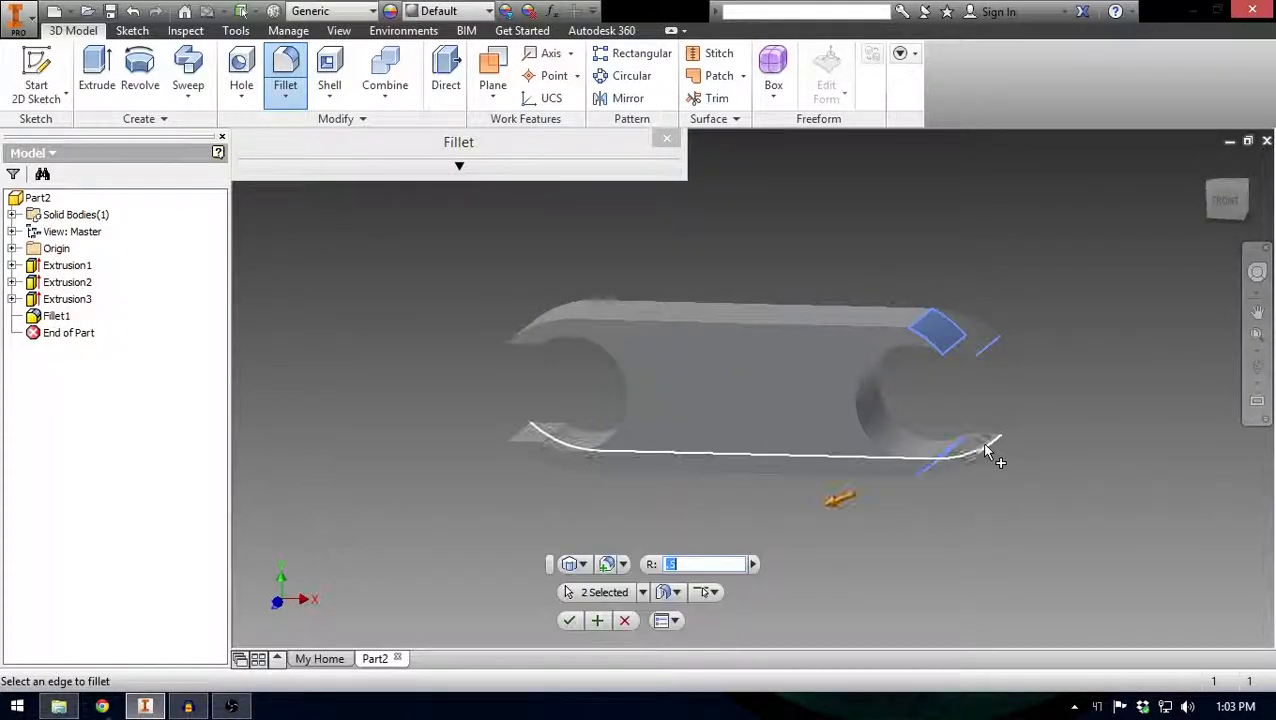
pyautogui.click(527, 438)
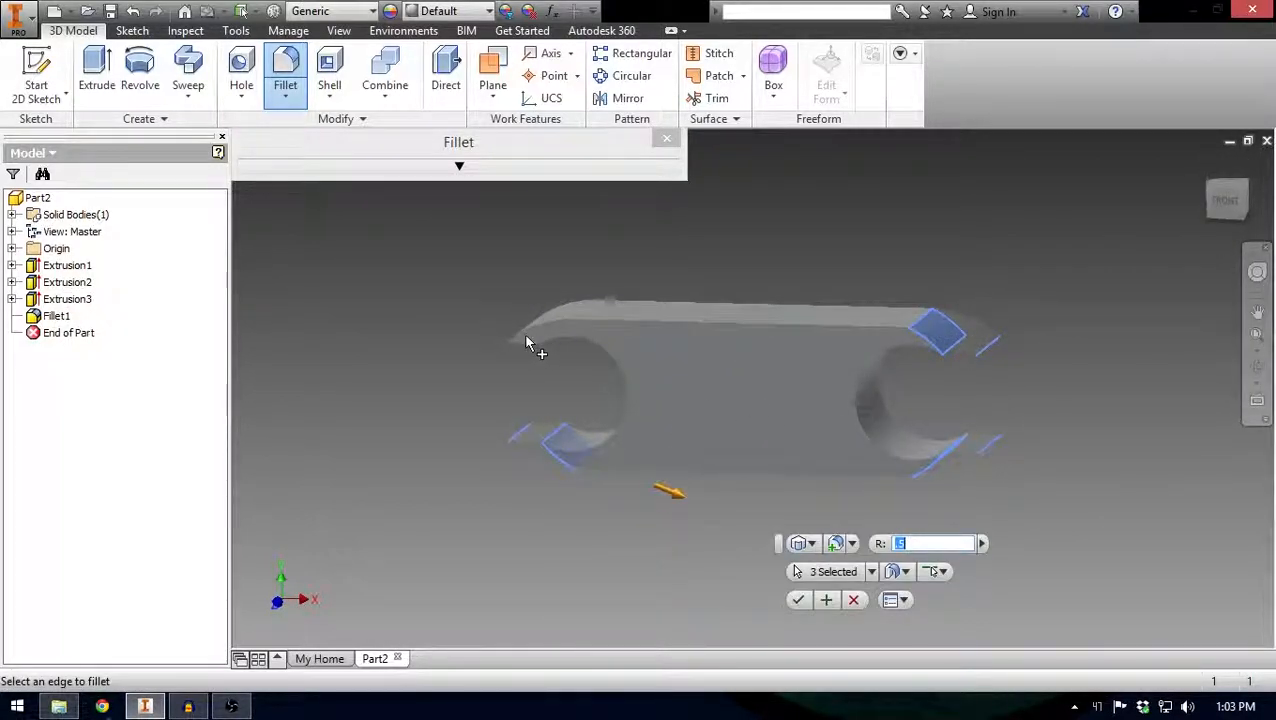
pyautogui.scroll(5, 516, 340)
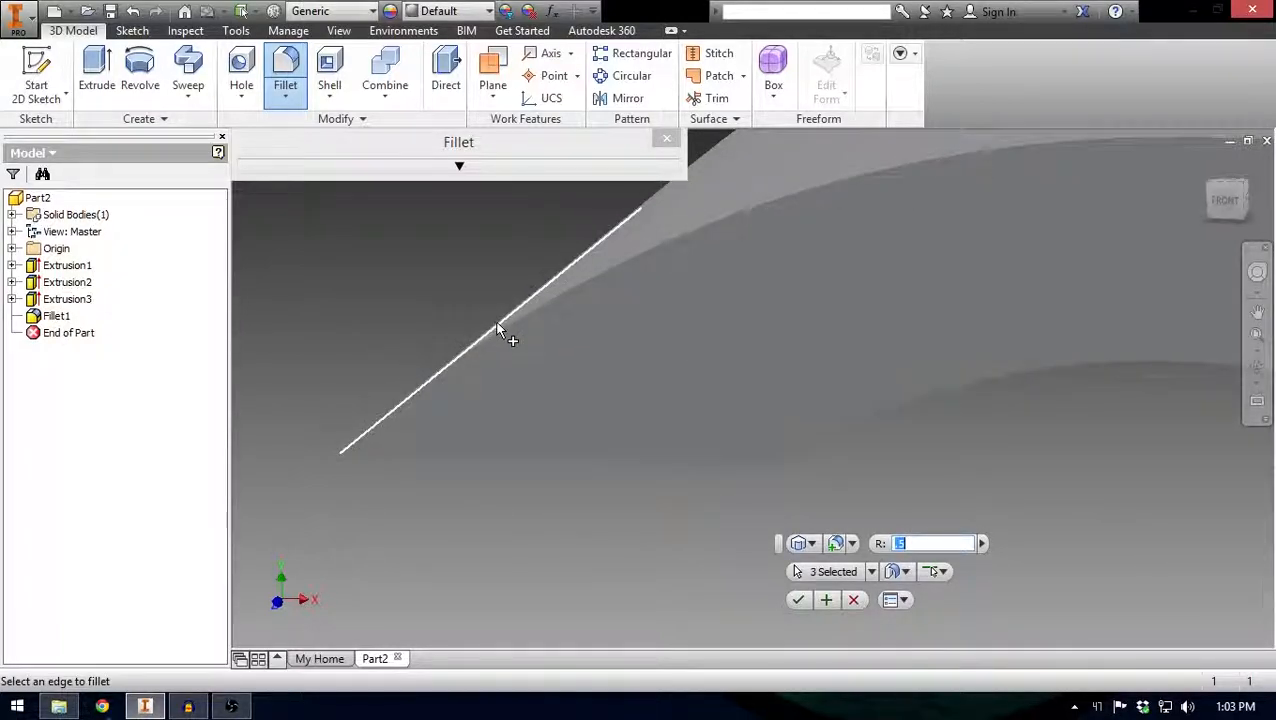
pyautogui.click(505, 333)
pyautogui.scroll(-5, 750, 431)
pyautogui.scroll(1, 702, 401)
pyautogui.scroll(-1, 702, 401)
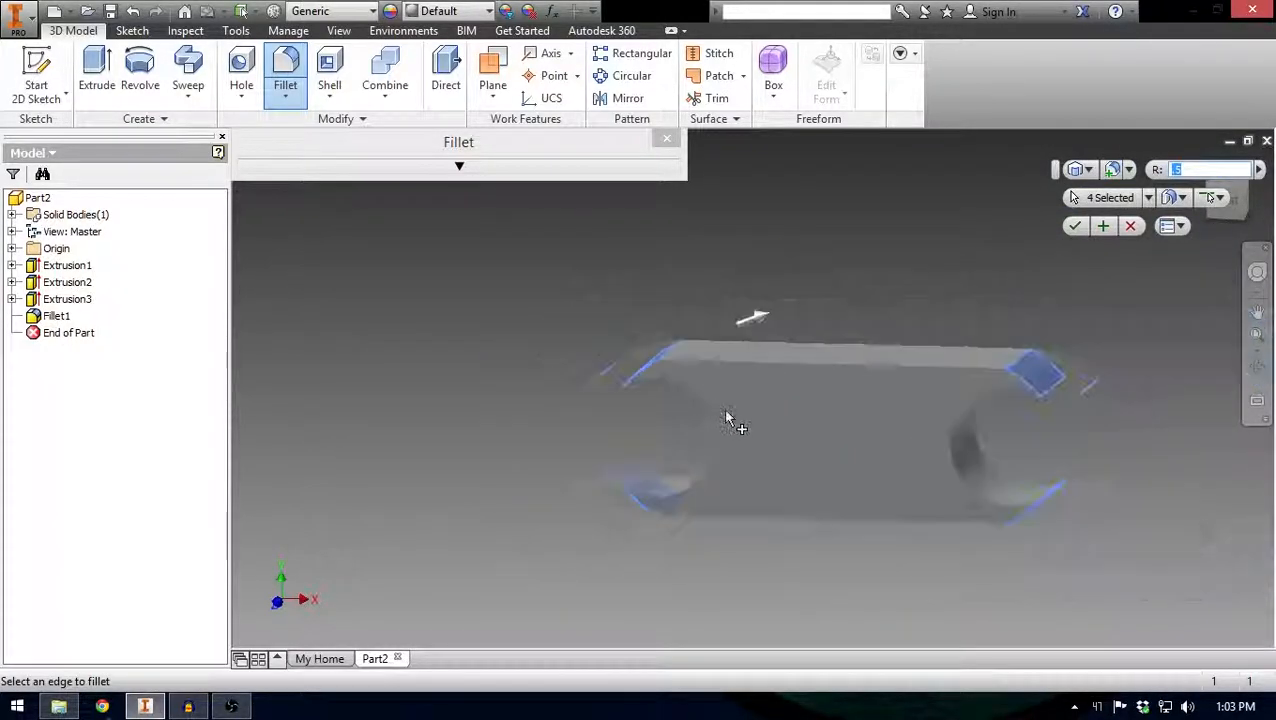
# Step: Set the radius of the four selected tip edges to .125 in, apply the fillet and leave the command
pyautogui.write('.5')
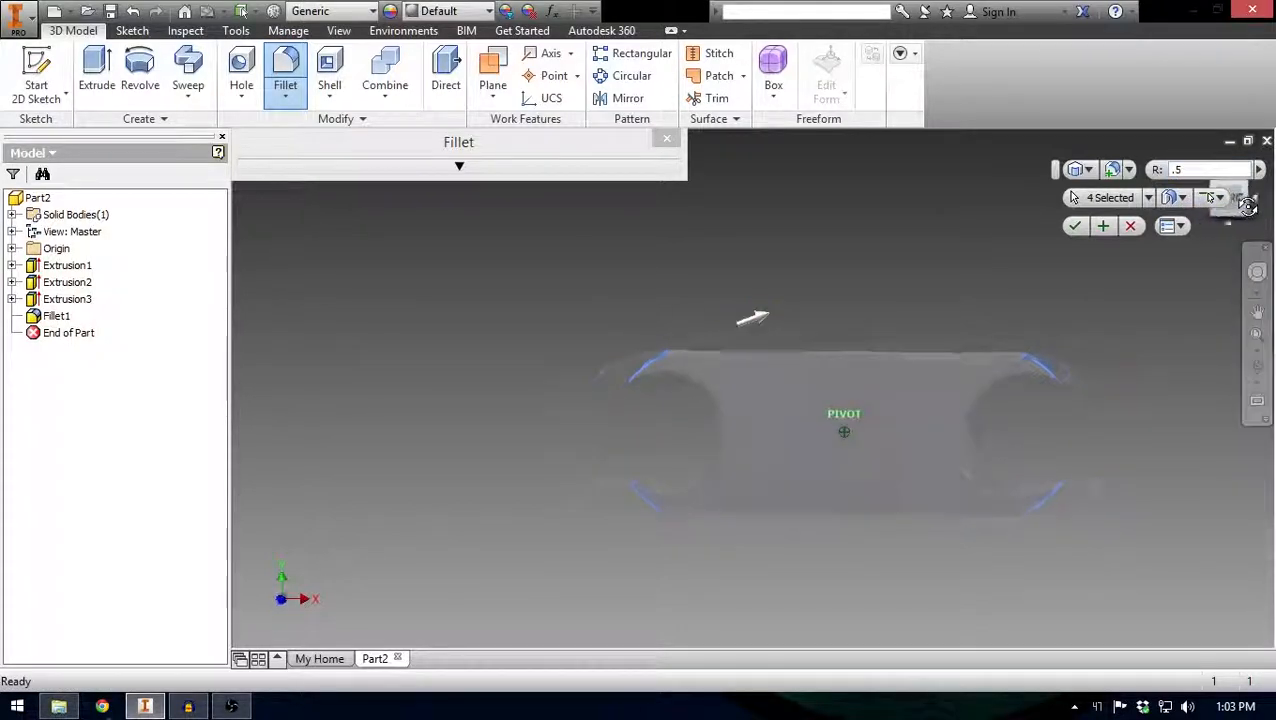
pyautogui.click(490, 168)
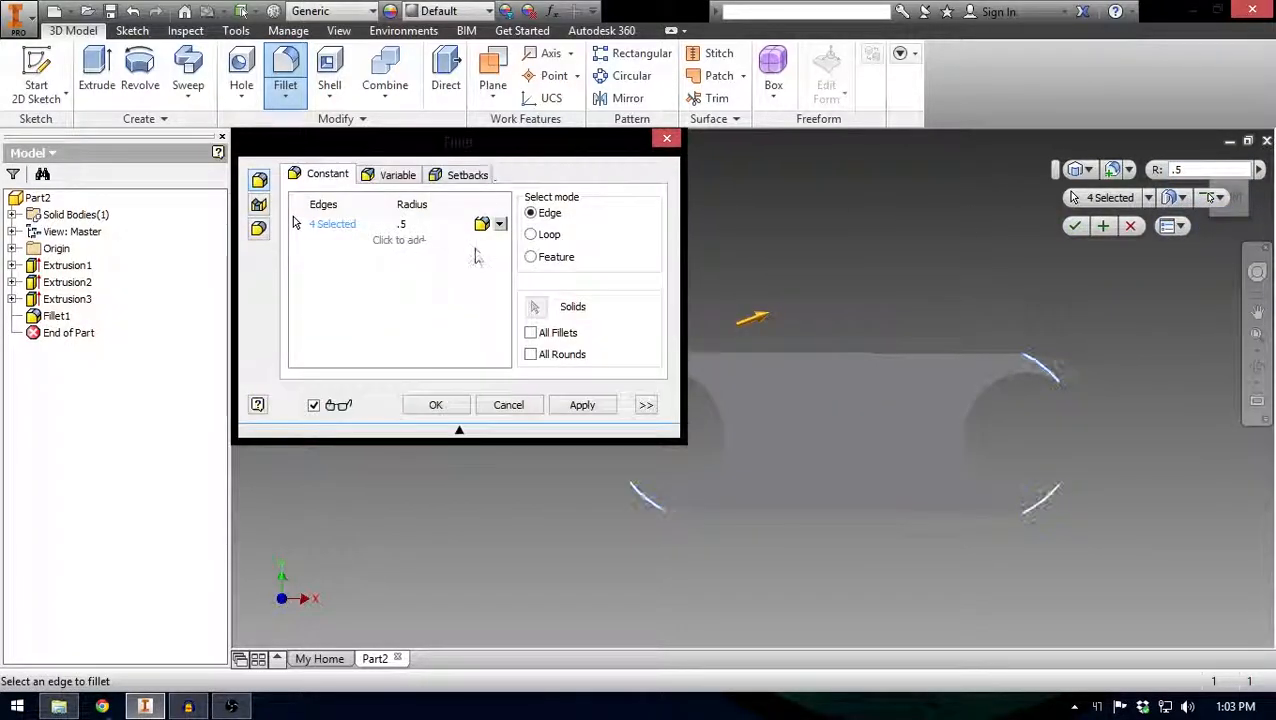
pyautogui.click(412, 224)
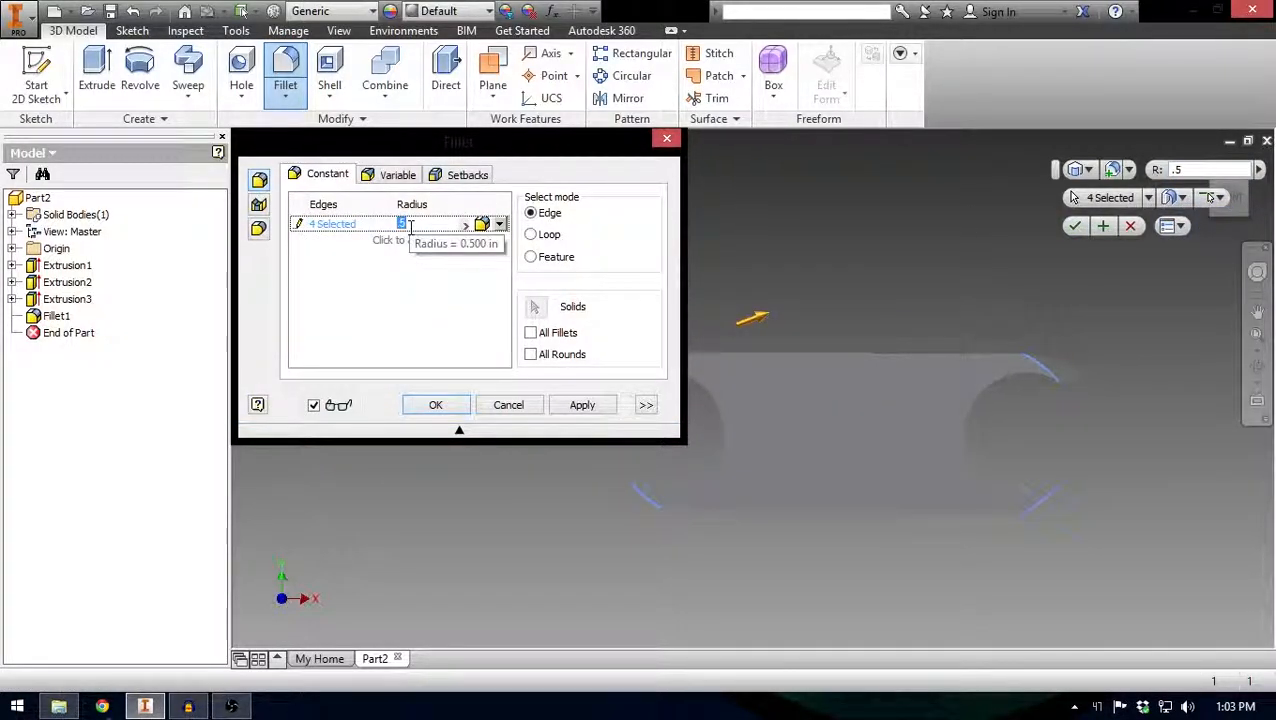
pyautogui.write('.125')
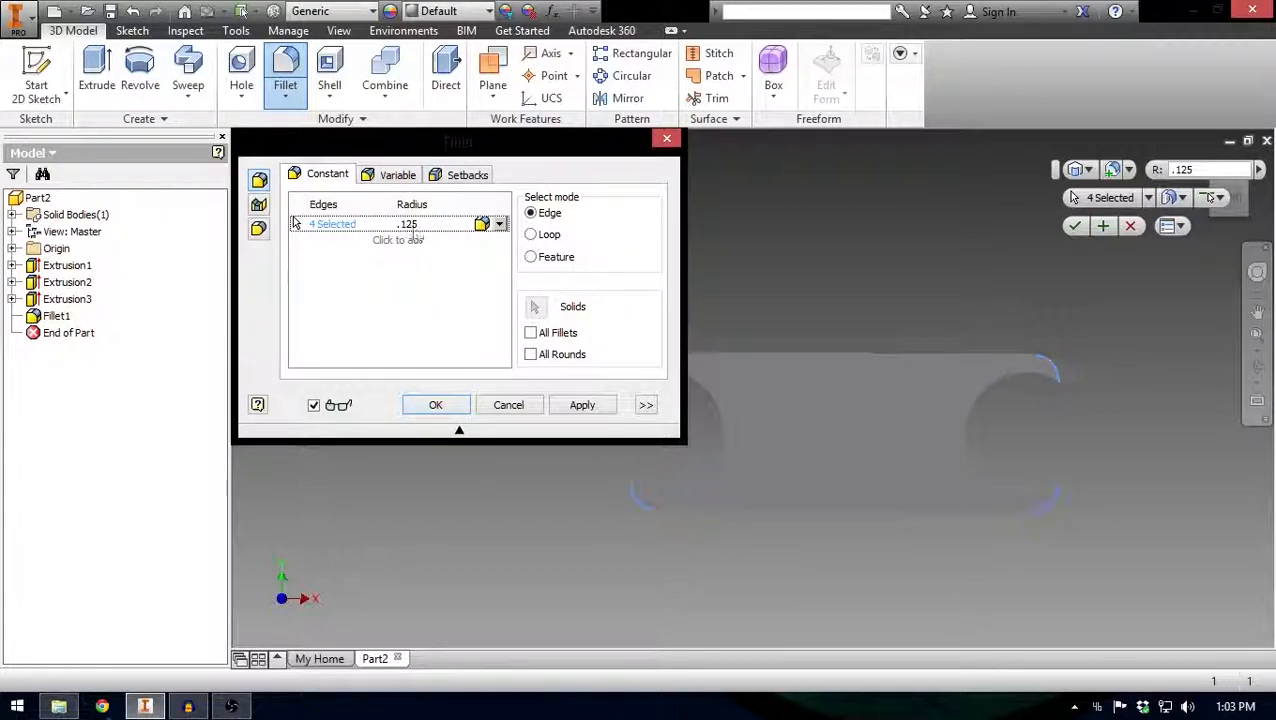
pyautogui.click(582, 405)
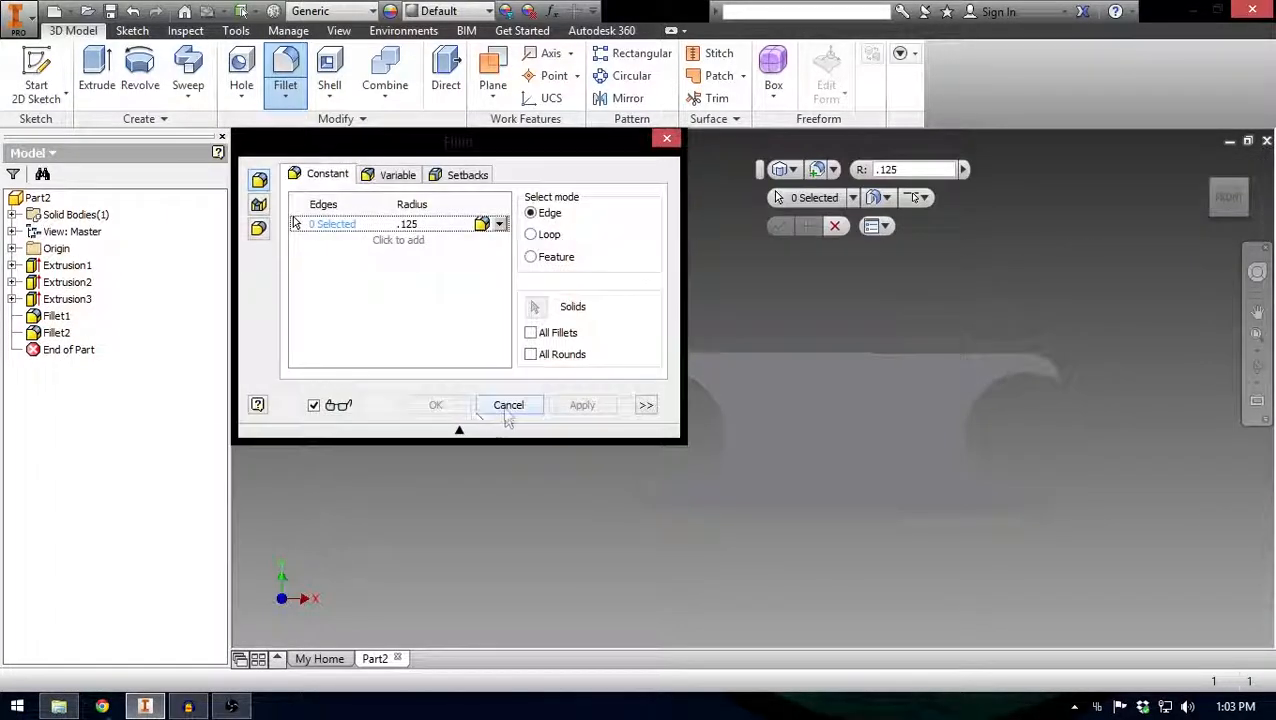
pyautogui.click(508, 405)
# Step: Start another fillet and select the two inner tip edges where the slot opens at the block's right end
pyautogui.moveTo(1222, 200); pyautogui.dragTo(1105, 163)
pyautogui.scroll(6, 1066, 321)
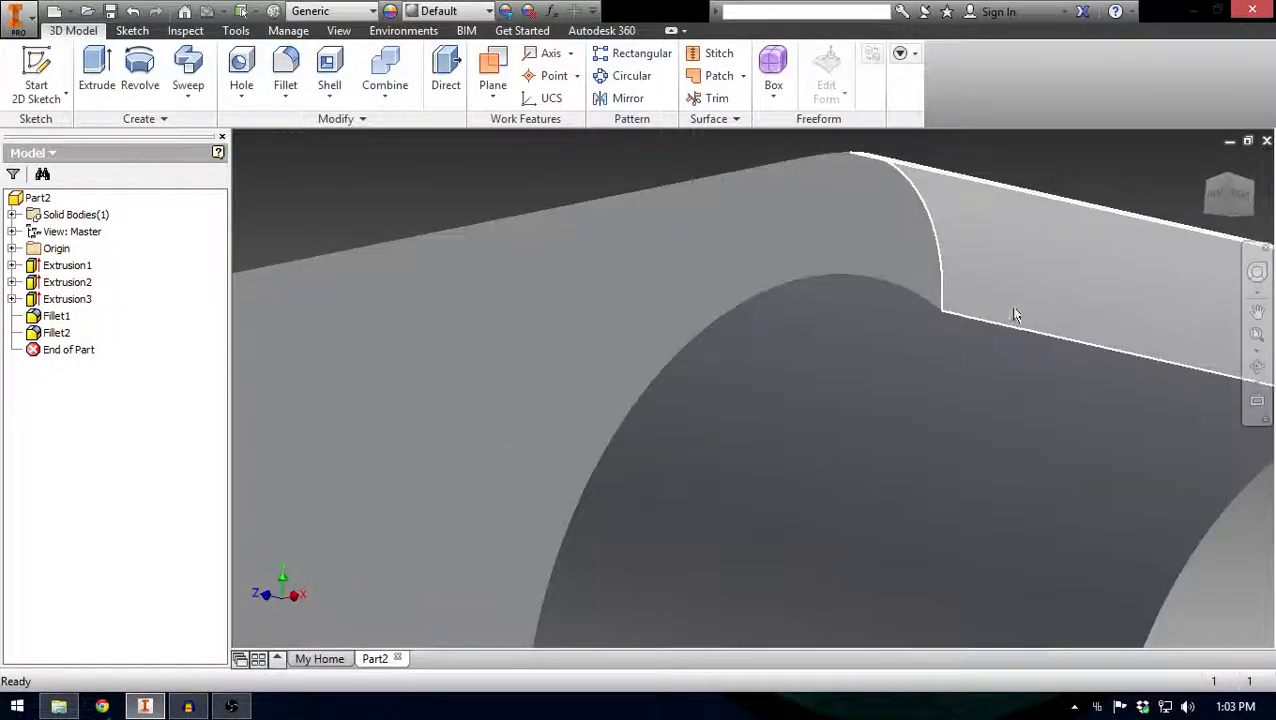
pyautogui.click(290, 75)
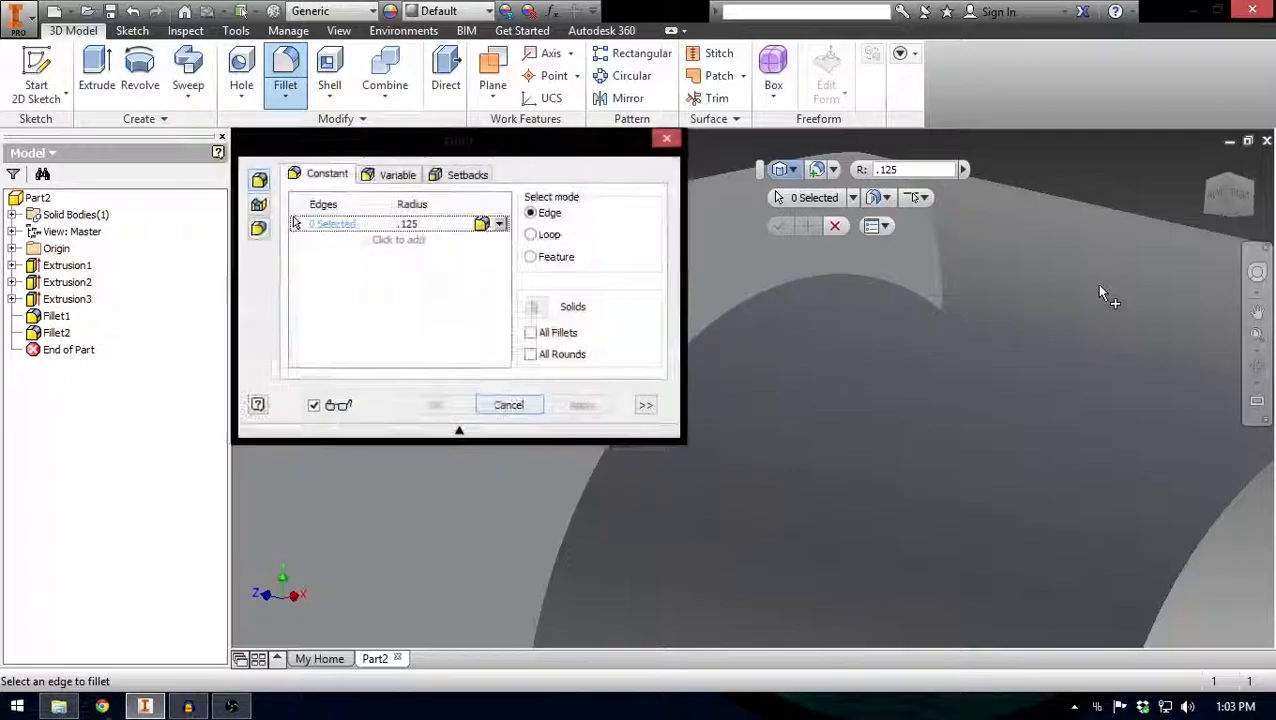
pyautogui.click(1052, 344)
pyautogui.scroll(-8, 1005, 383)
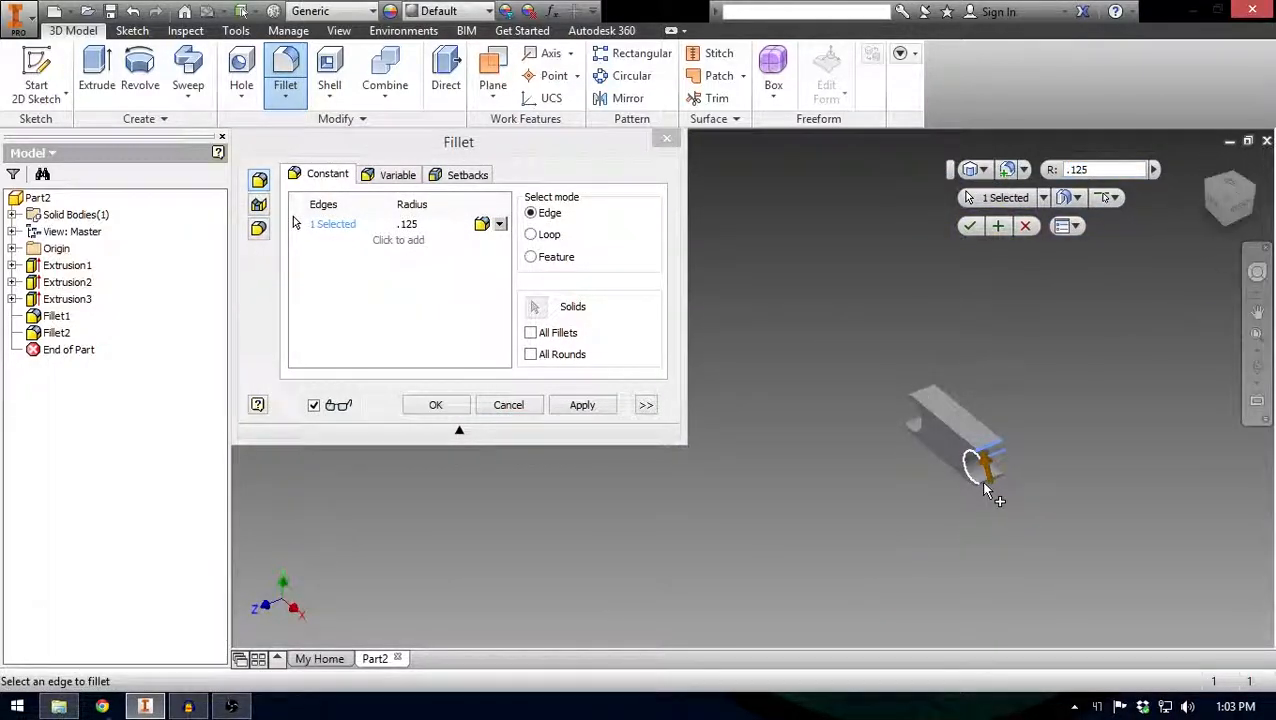
pyautogui.click(985, 478)
pyautogui.scroll(10, 985, 476)
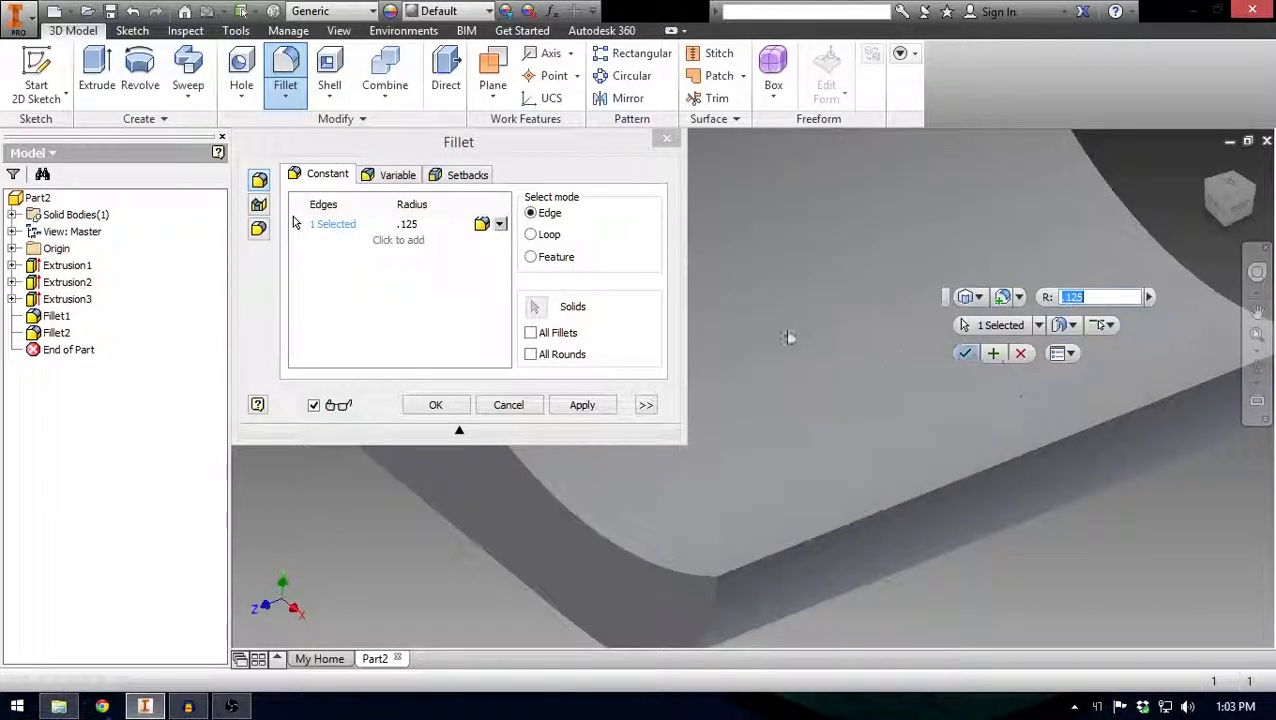
pyautogui.click(906, 510)
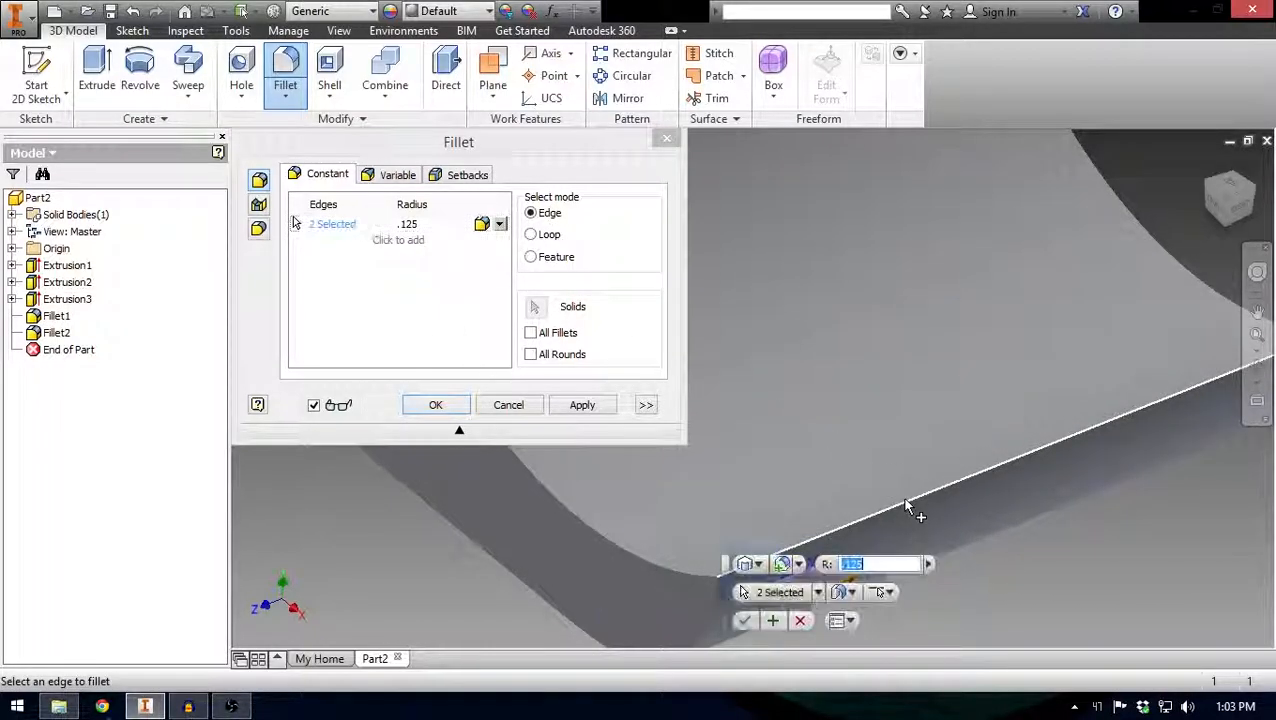
# Step: Add the two inner tip edges at the block's left end and fillet all four edges with a radius of .01 in
pyautogui.scroll(-8, 906, 508)
pyautogui.scroll(8, 891, 481)
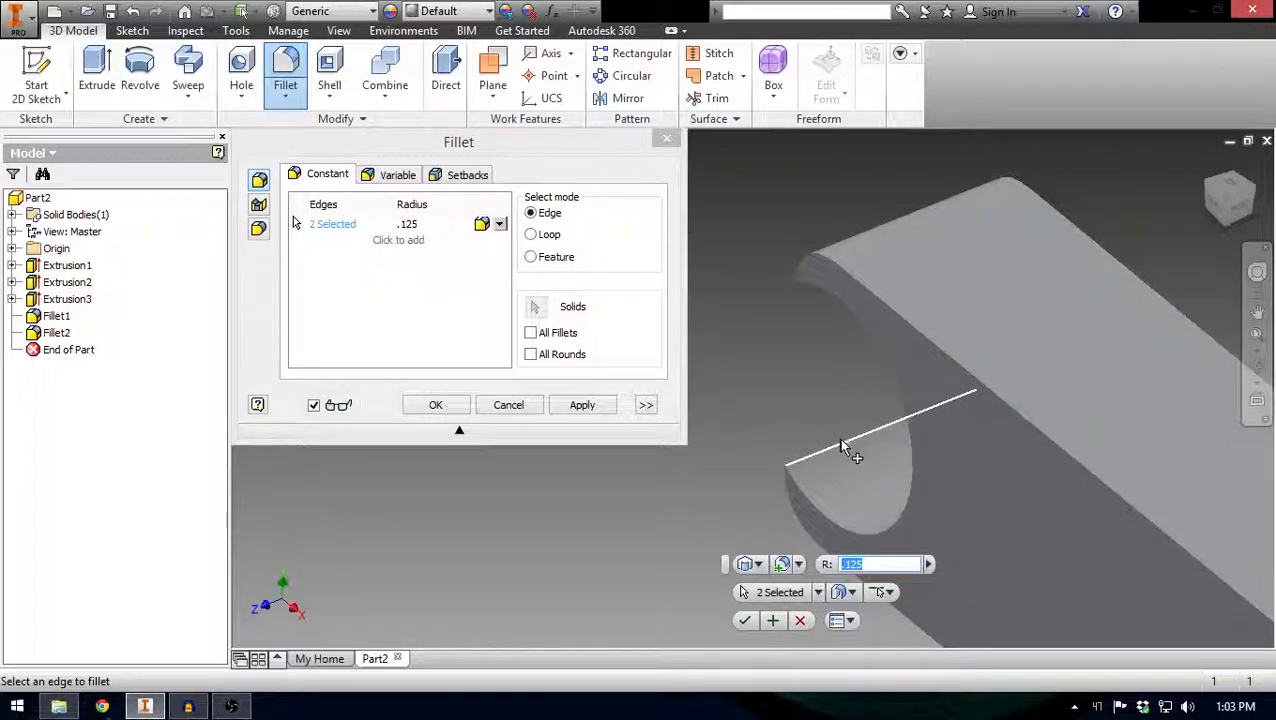
pyautogui.click(842, 447)
pyautogui.click(830, 272)
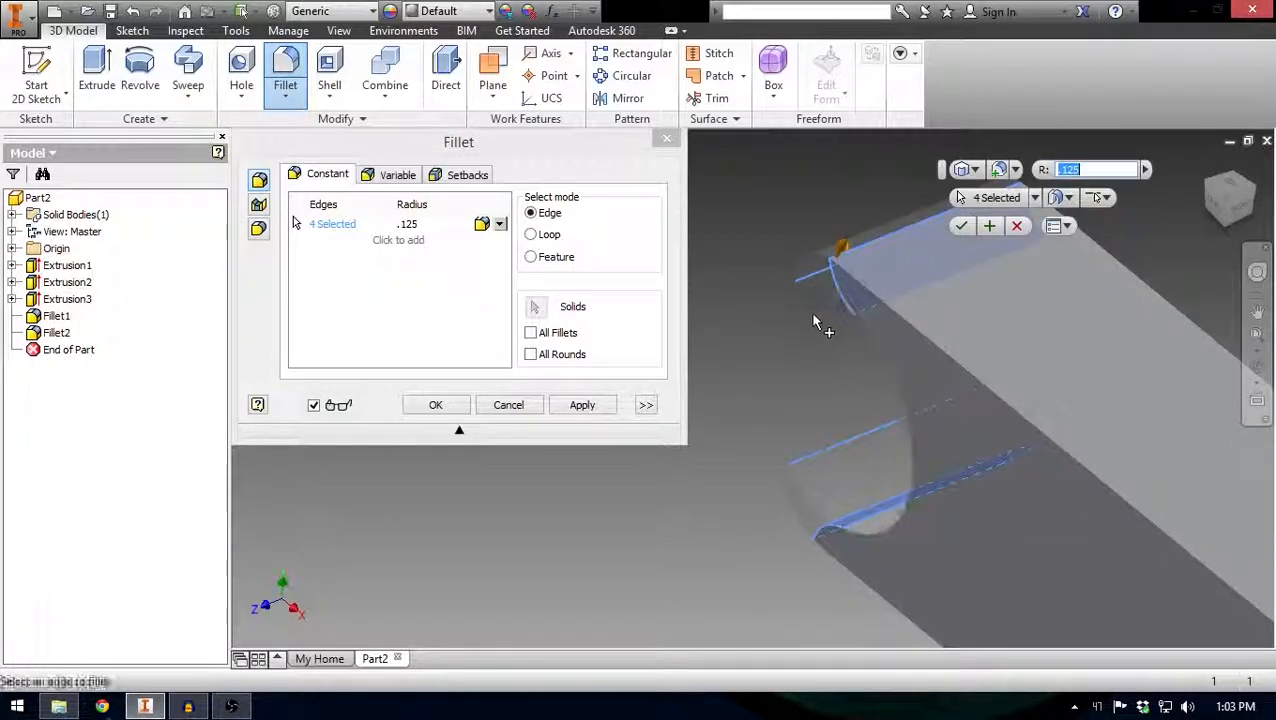
pyautogui.click(407, 223)
pyautogui.press('BackSpace')
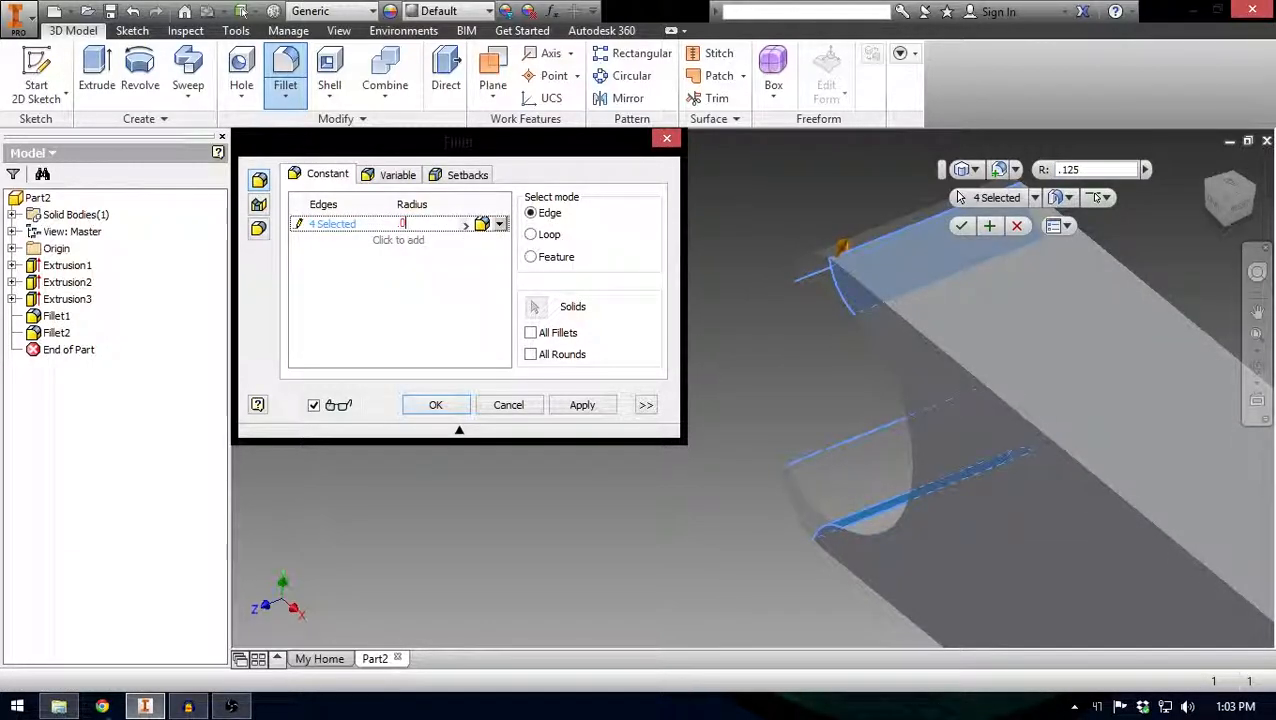
pyautogui.write('.01')
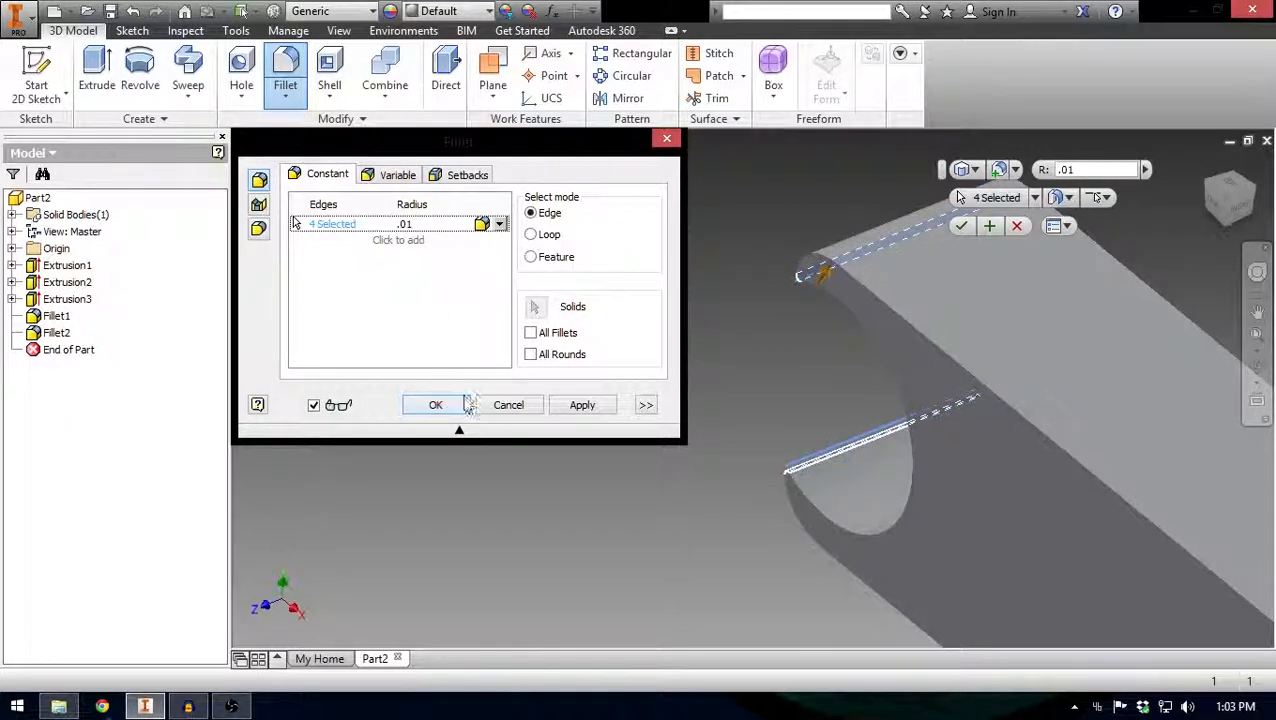
pyautogui.click(436, 404)
# Step: Inspect the rounded tips and the overall shape of the finished part from several angles
pyautogui.moveTo(1200, 208); pyautogui.dragTo(787, 378)
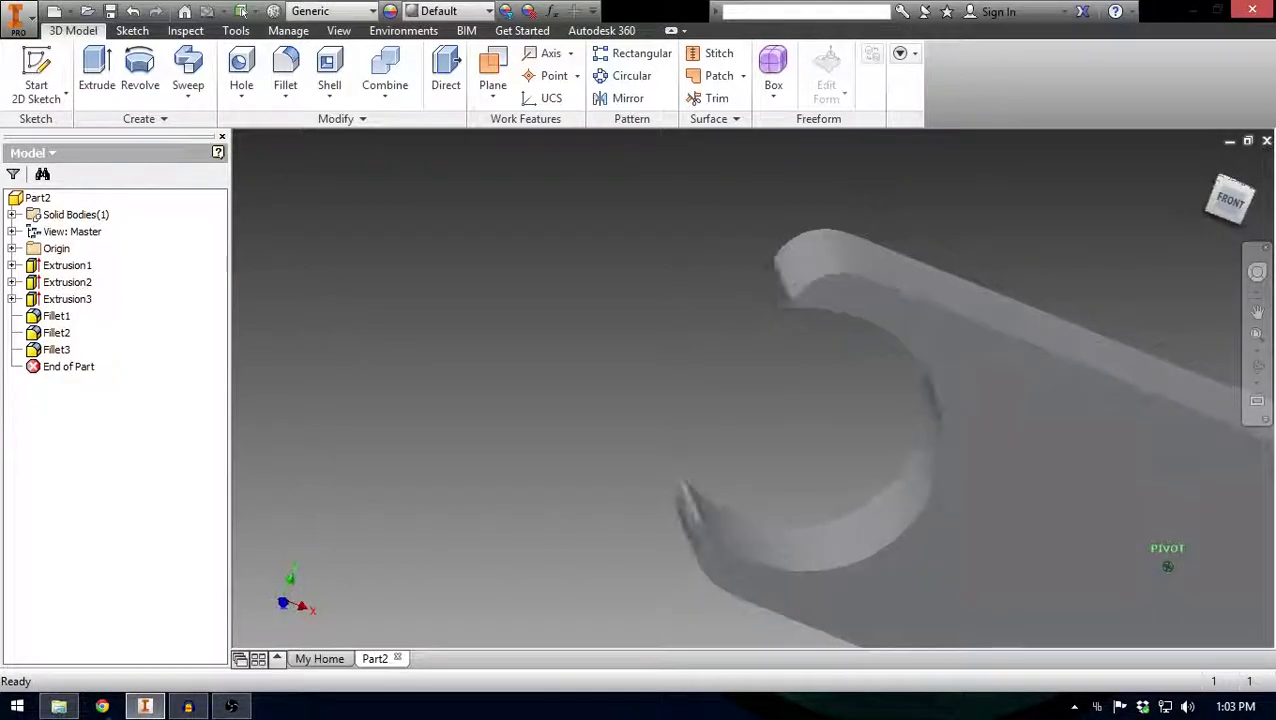
pyautogui.scroll(5, 738, 400)
pyautogui.scroll(-3, 738, 400)
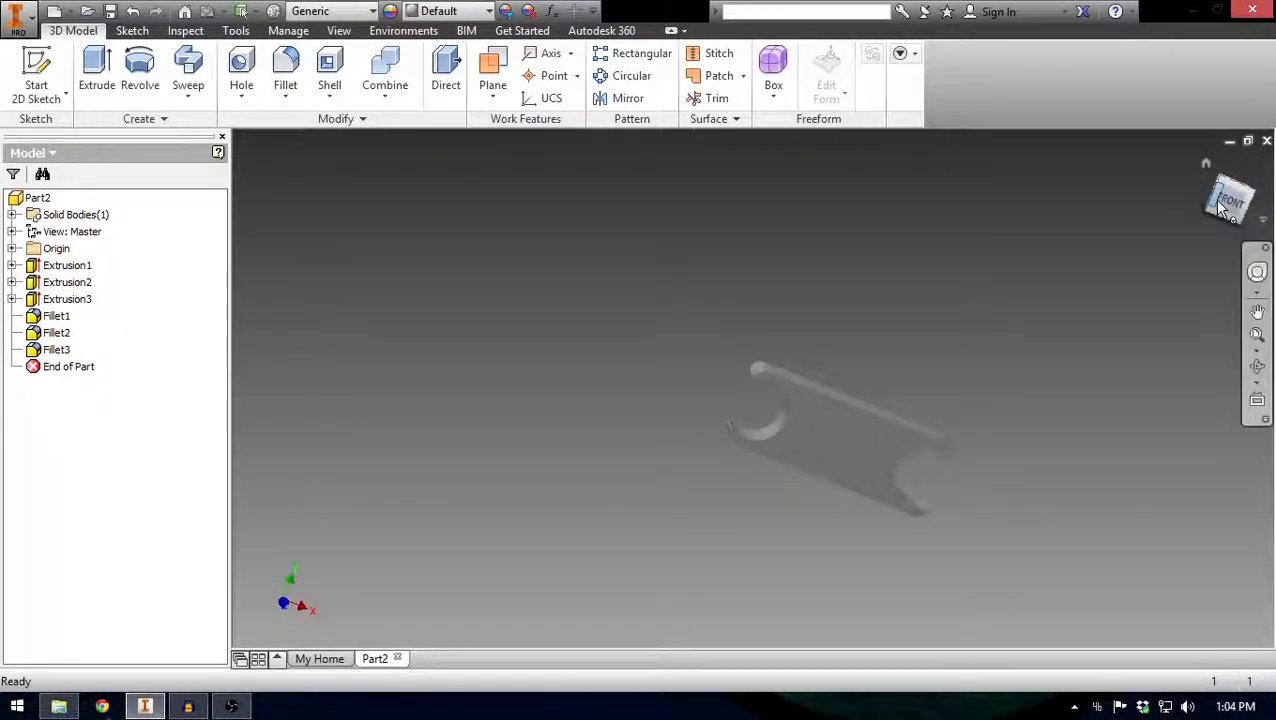
pyautogui.click(1225, 203)
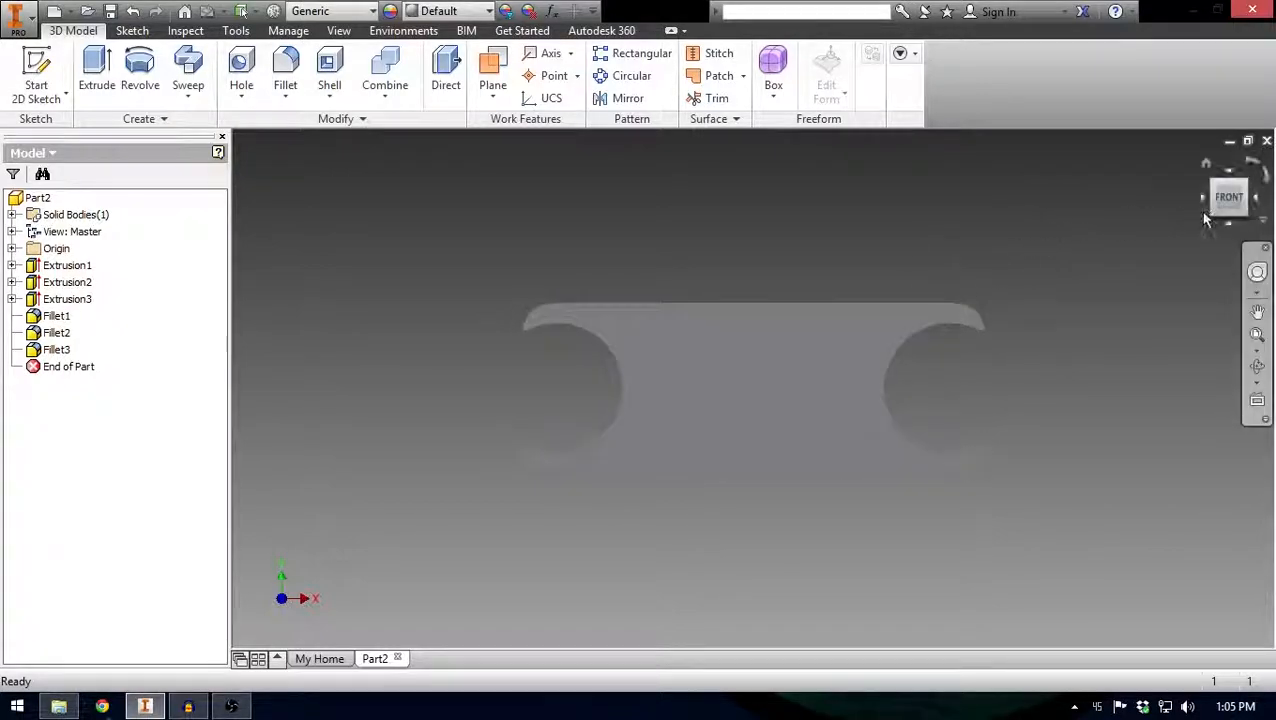
pyautogui.moveTo(1220, 205); pyautogui.dragTo(1206, 335)
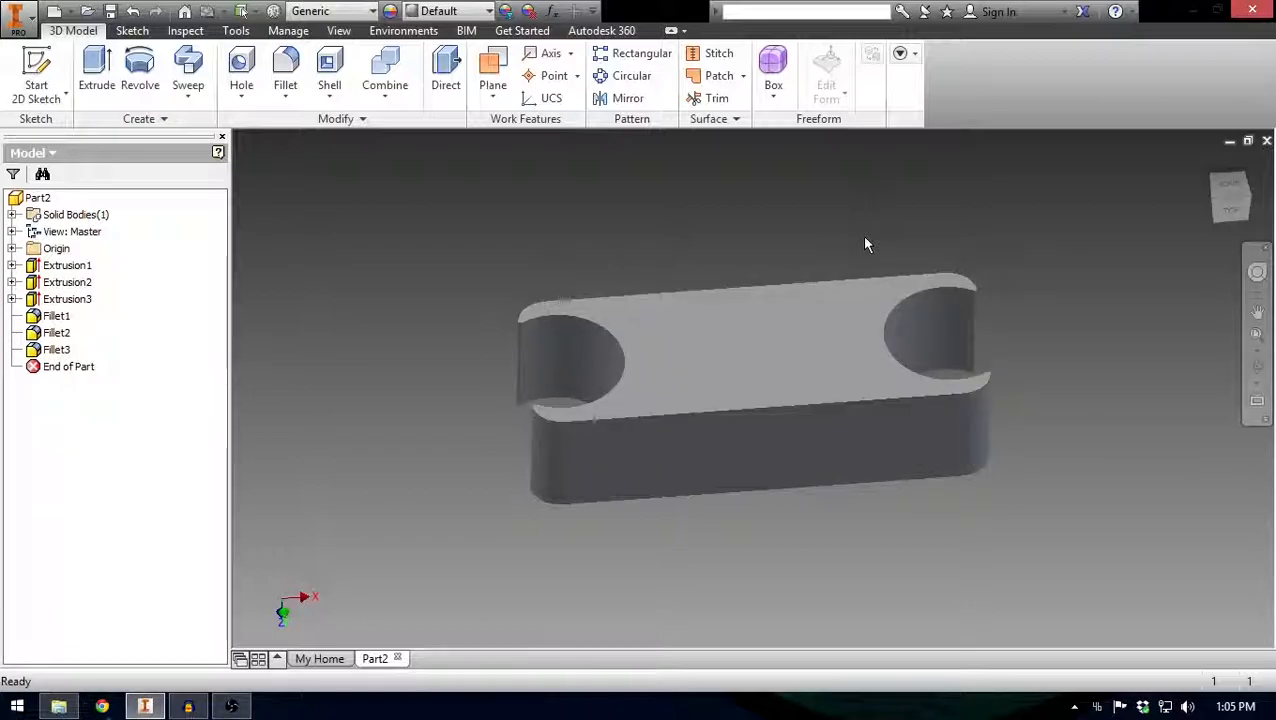
pyautogui.moveTo(1234, 210); pyautogui.dragTo(1230, 160)
pyautogui.moveTo(1232, 270); pyautogui.dragTo(1242, 183)
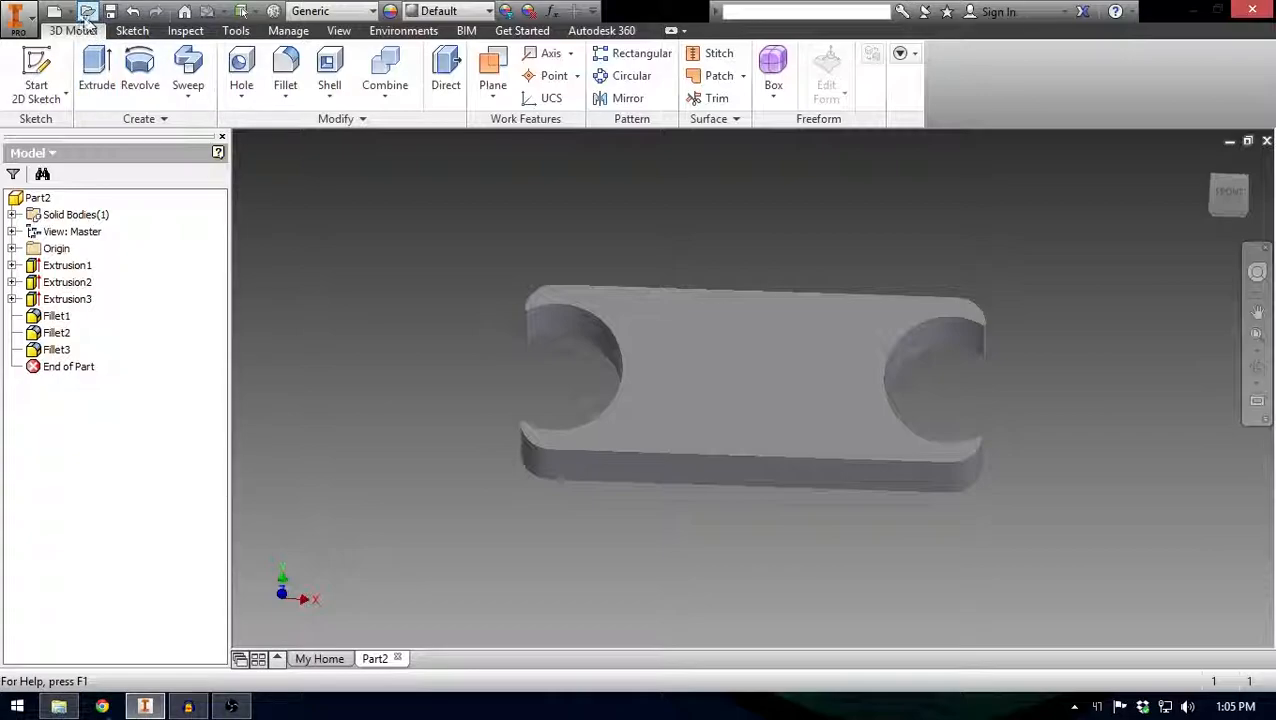
# Step: Send the part to the 3D print service as an STL file with all visible geometry at scale 1.0000
pyautogui.click(18, 22)
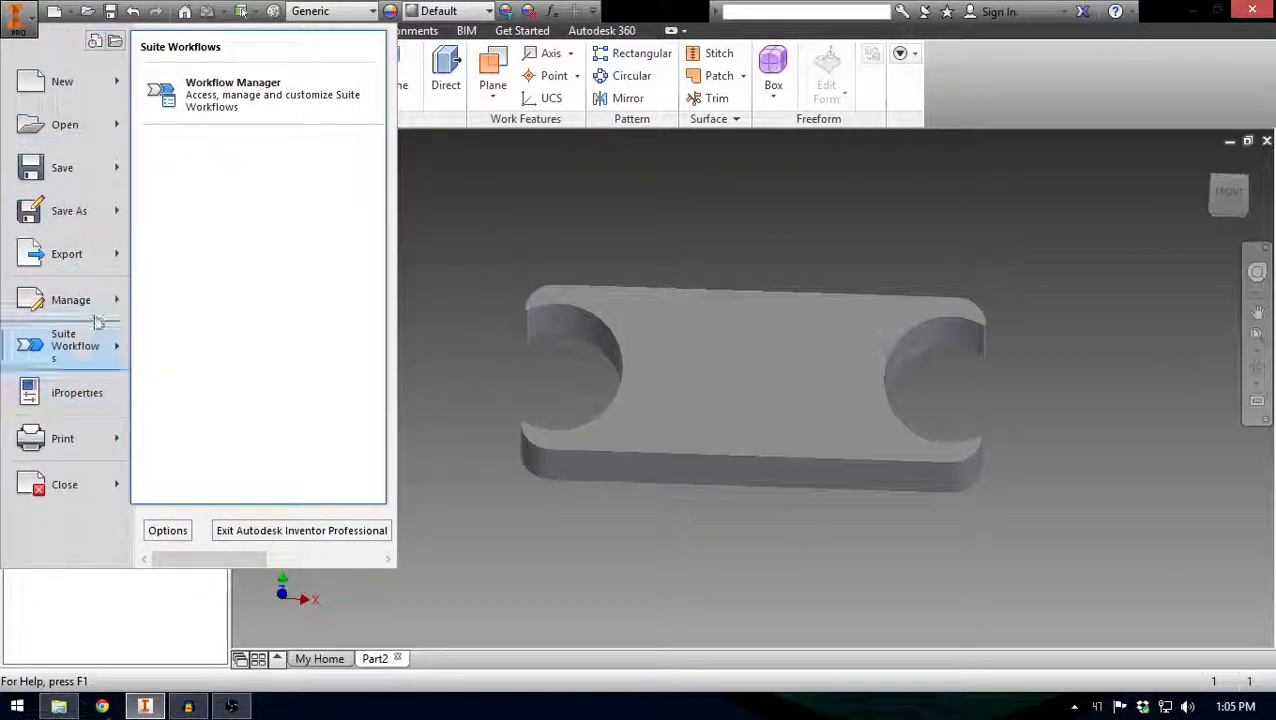
pyautogui.moveTo(103, 220)
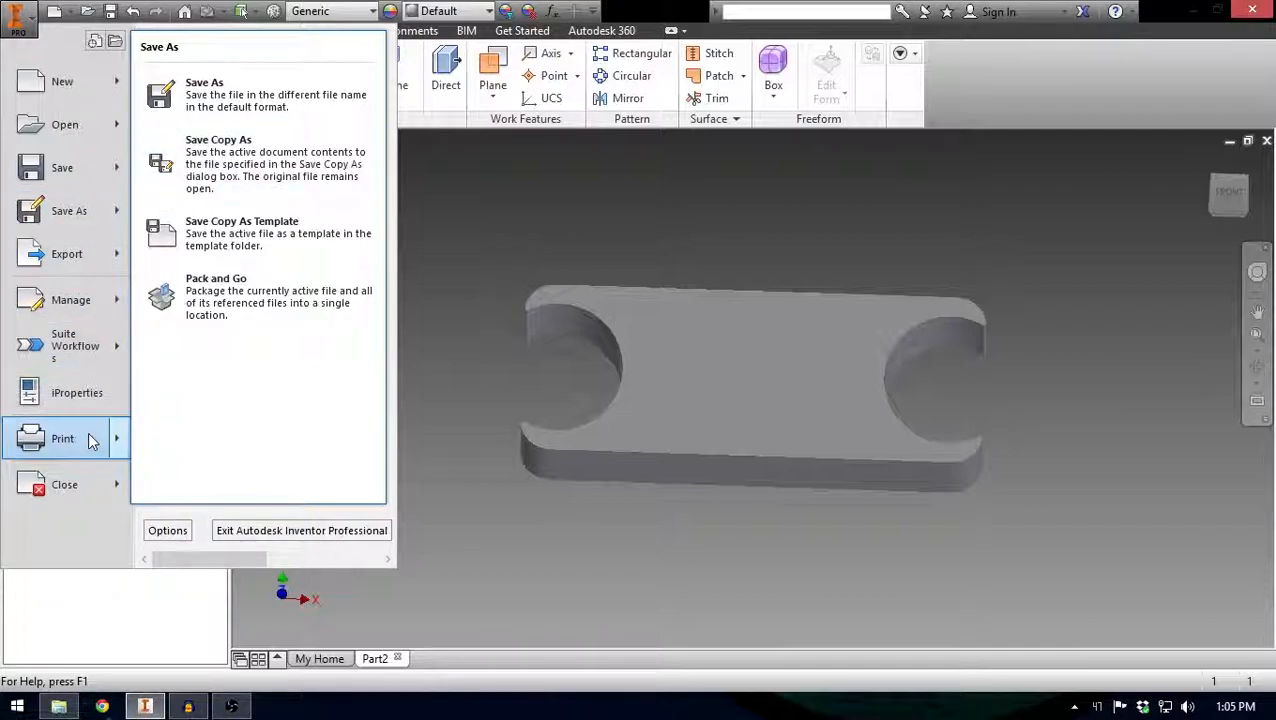
pyautogui.moveTo(94, 438)
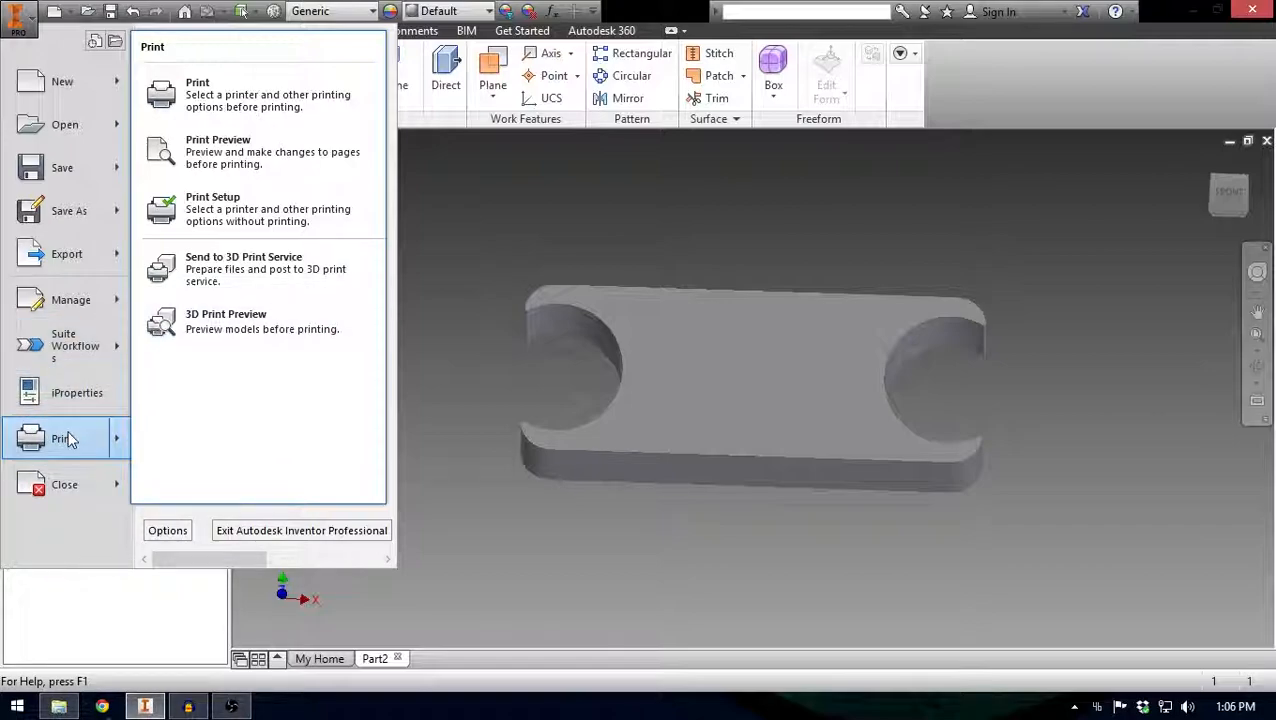
pyautogui.click(220, 272)
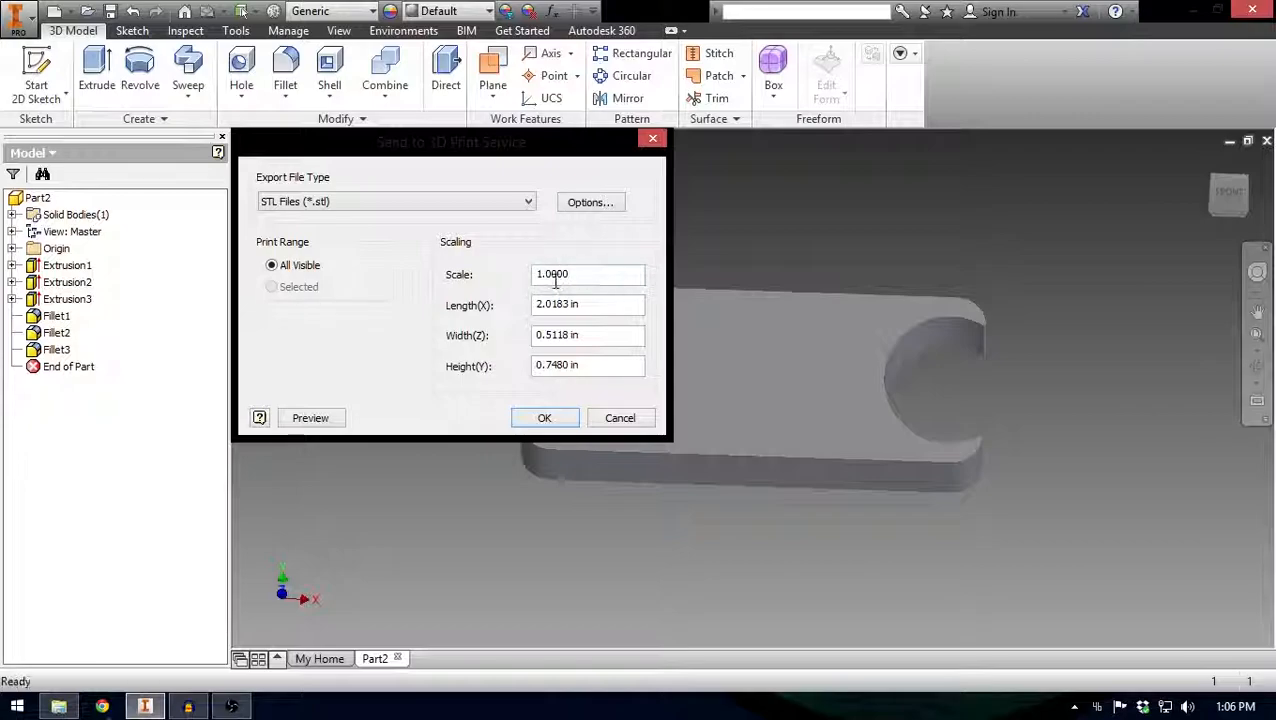
pyautogui.click(546, 418)
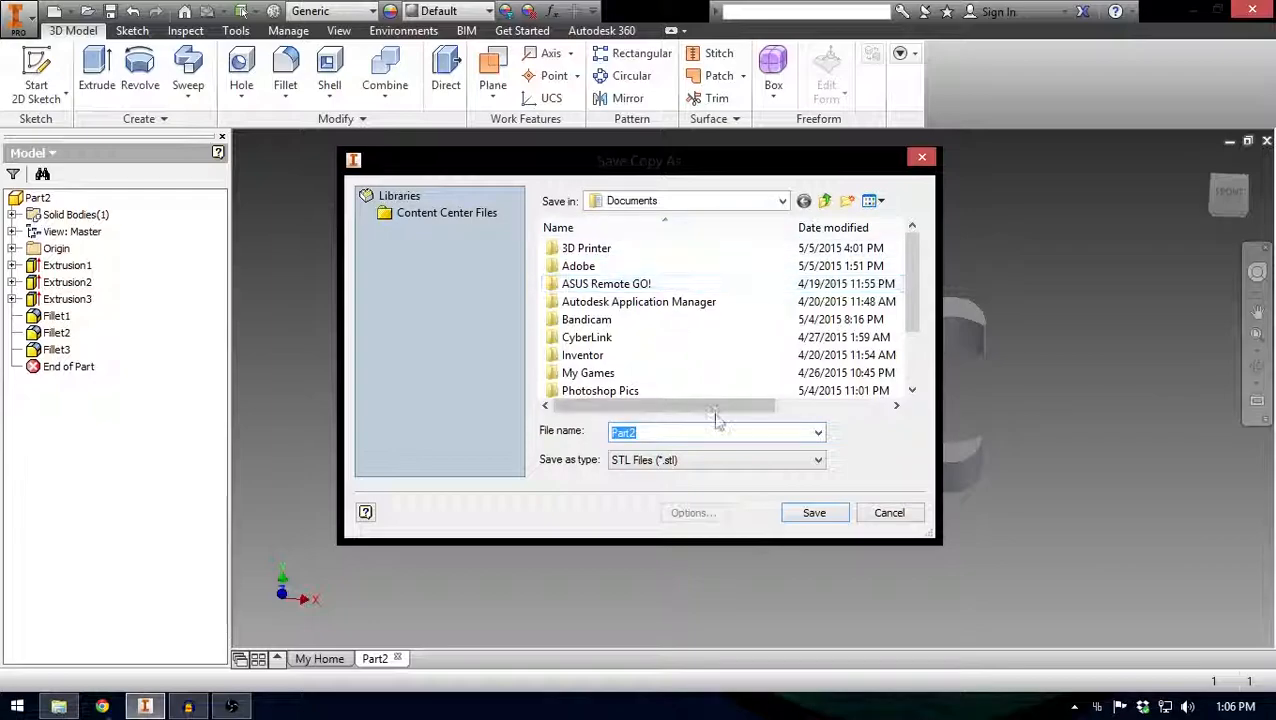
# Step: Save the STL copy as examplepart in the 3D Printer folder under Documents
pyautogui.doubleClick(718, 250)
pyautogui.click(679, 434)
pyautogui.doubleClick(679, 434)
pyautogui.write('examplepart')
pyautogui.doubleClick(679, 436)
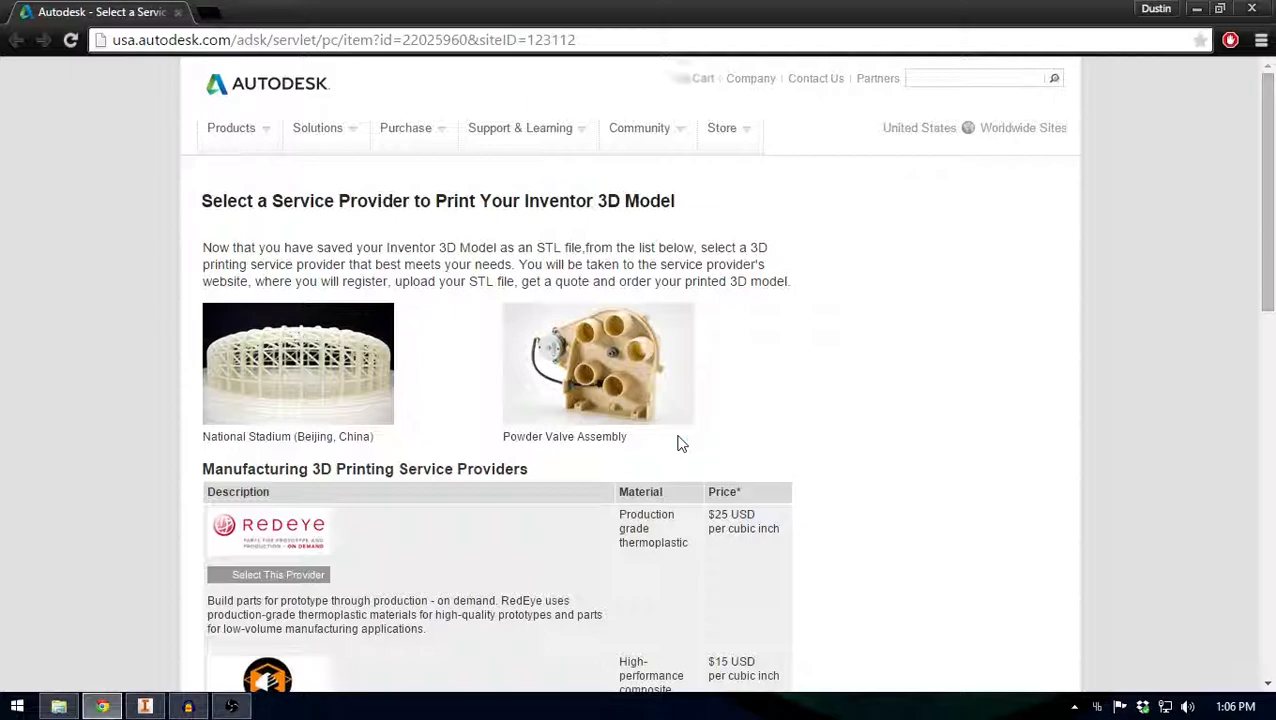
# Step: Look through the web page of 3D printing service providers and close it
pyautogui.scroll(-8, 679, 443)
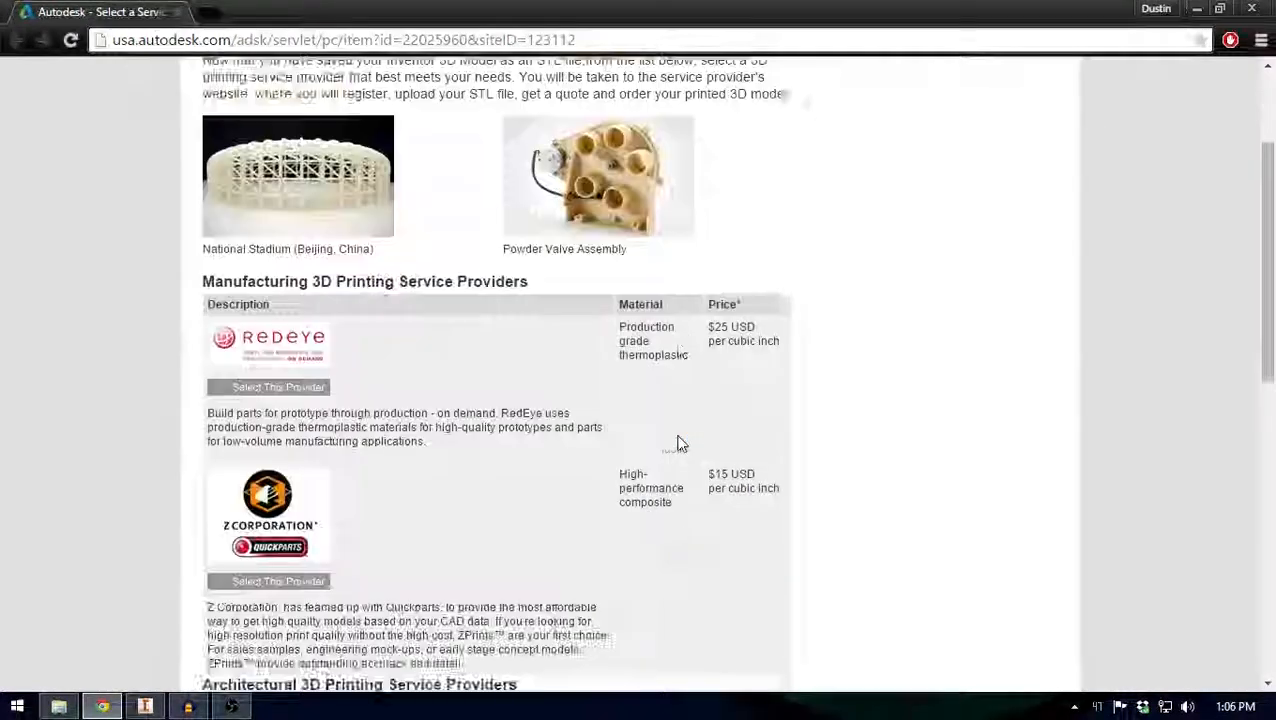
pyautogui.scroll(-2, 679, 443)
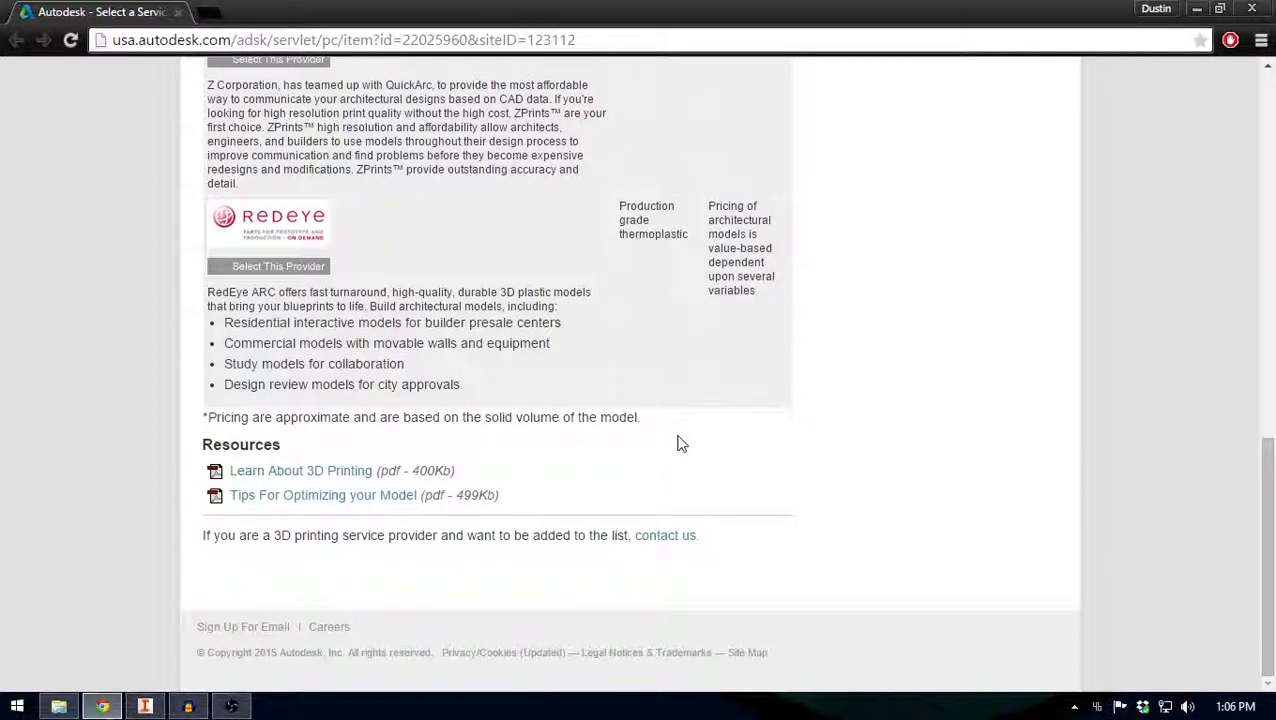
pyautogui.press('Home')
pyautogui.click(177, 12)
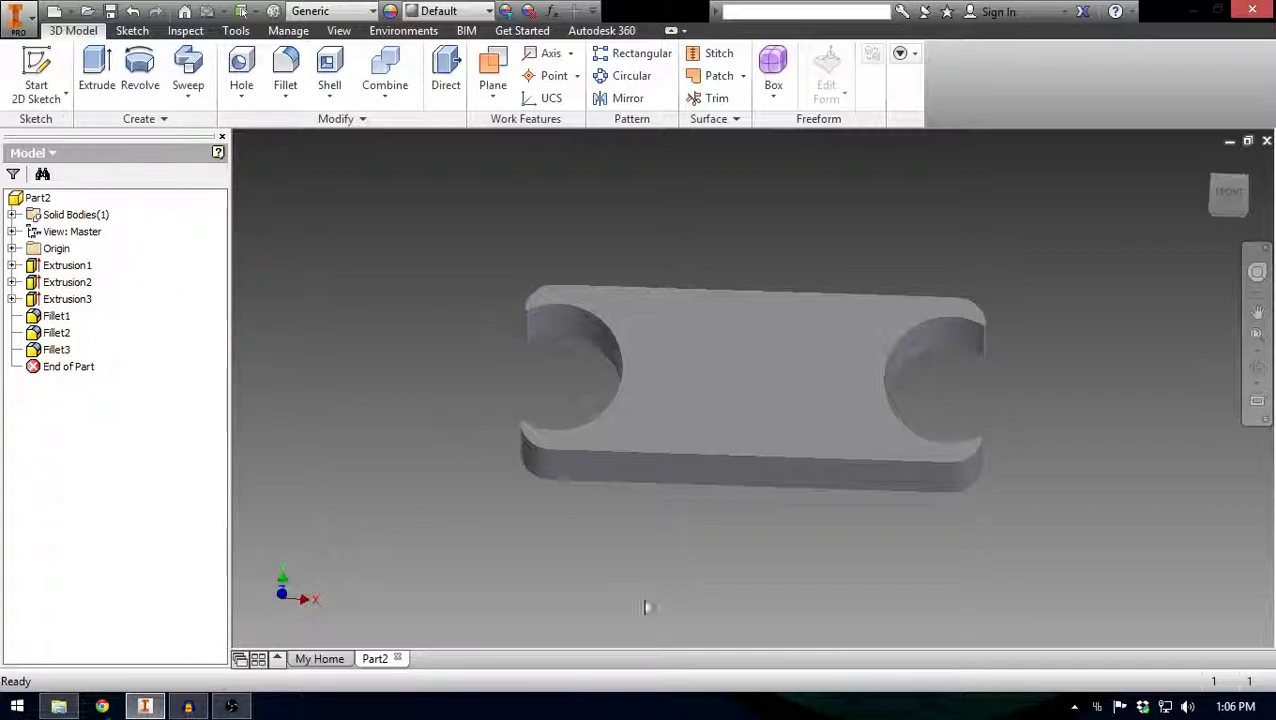
# Step: Switch to File Explorer, locate the exported examplepart.stl in the 3D Printer folder, and return to the model in Inventor
pyautogui.click(56, 707)
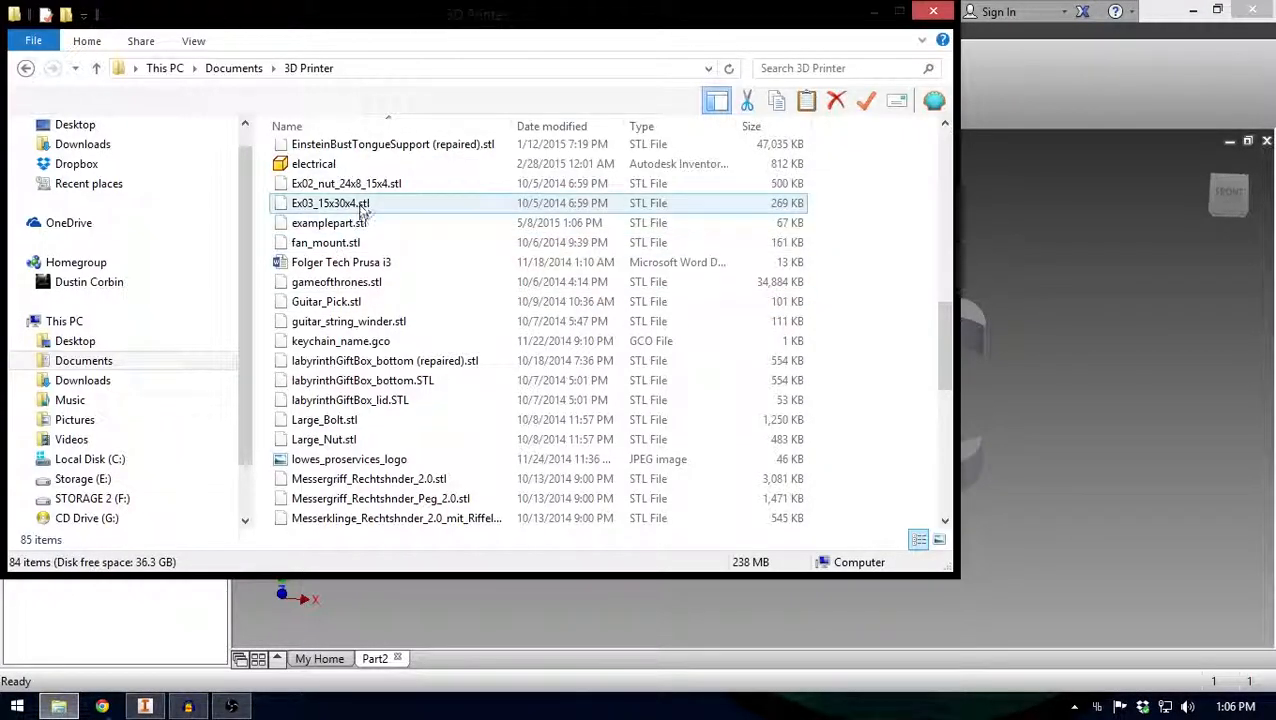
pyautogui.click(320, 223)
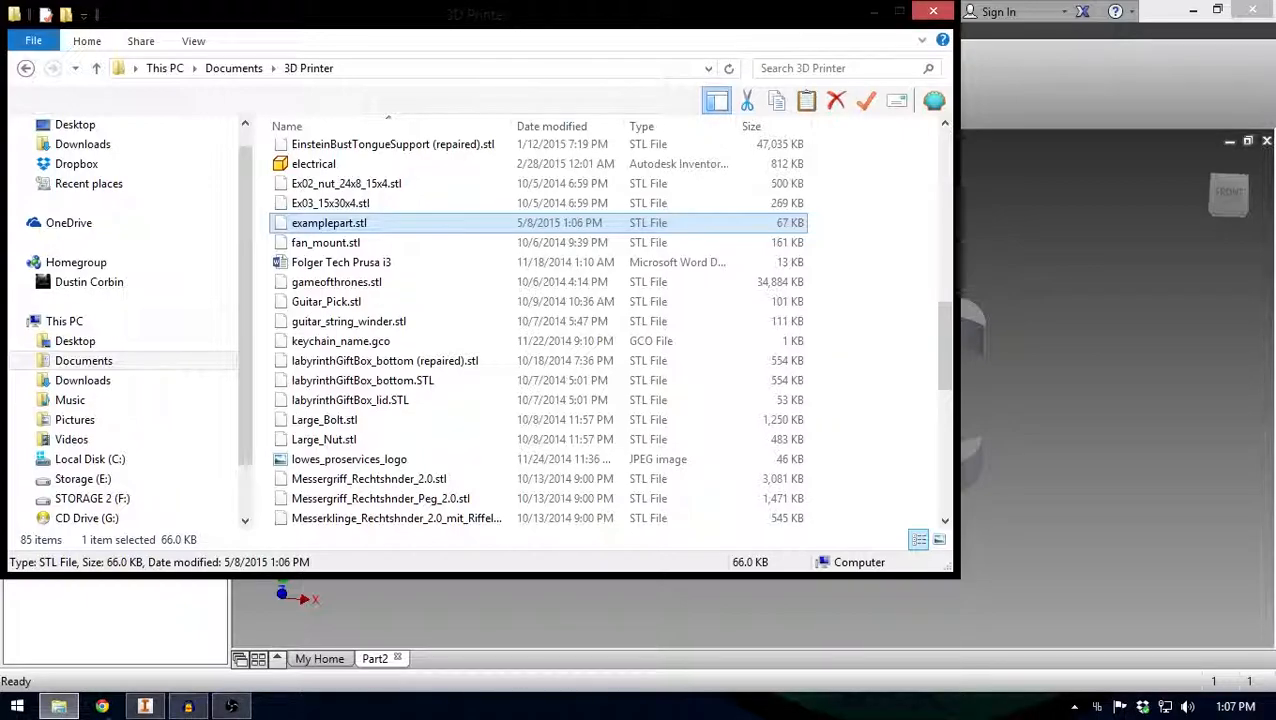
pyautogui.click(407, 229)
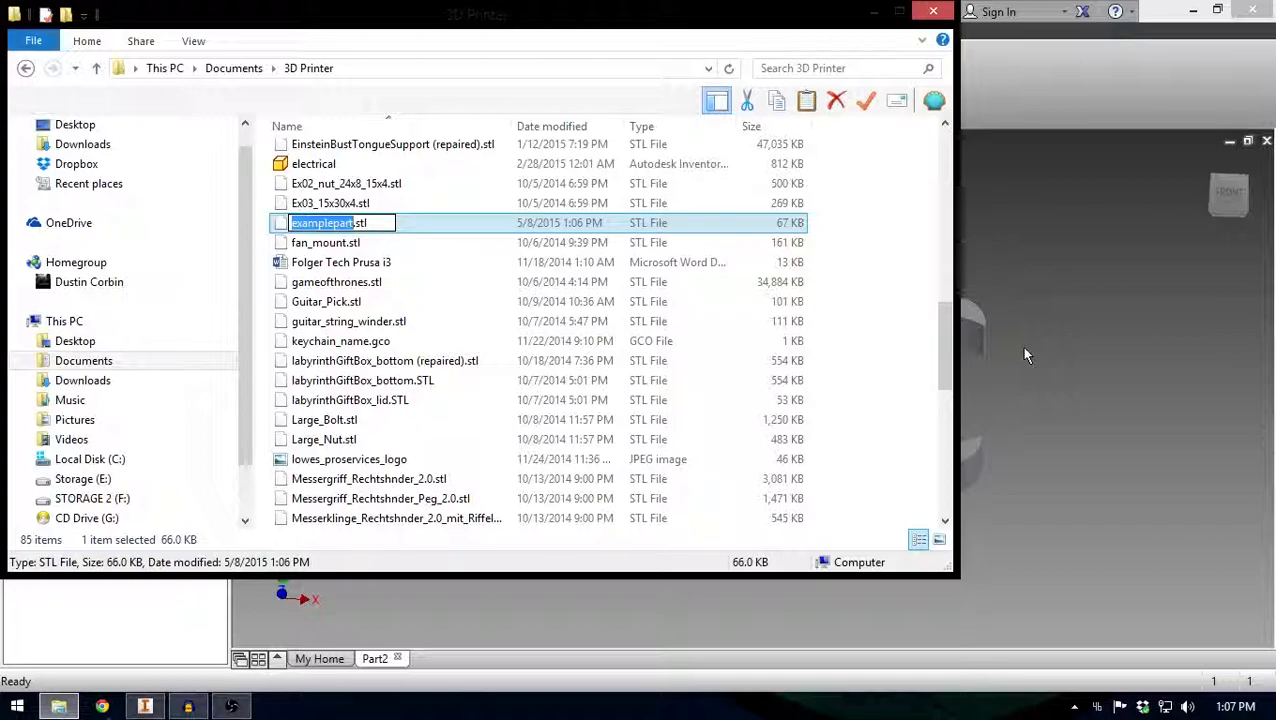
pyautogui.click(948, 345)
pyautogui.moveTo(948, 345); pyautogui.dragTo(944, 331)
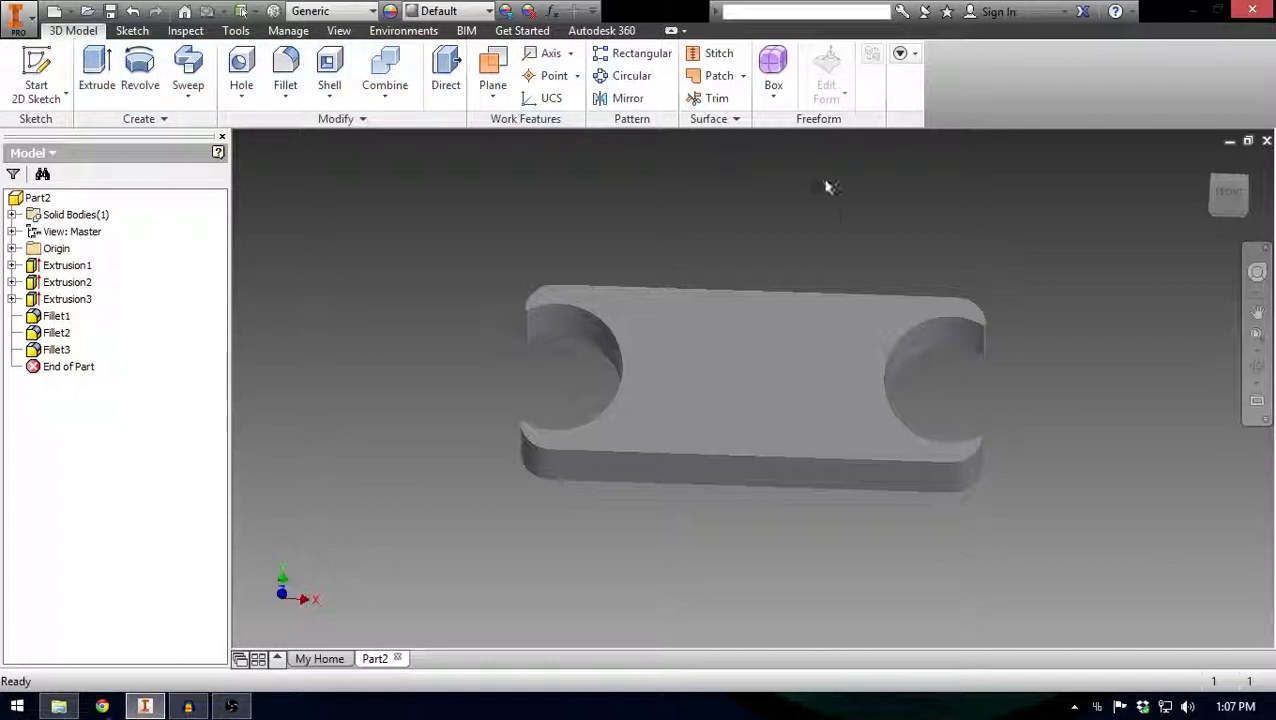
pyautogui.scroll(-5, 692, 404)
pyautogui.scroll(3, 684, 404)
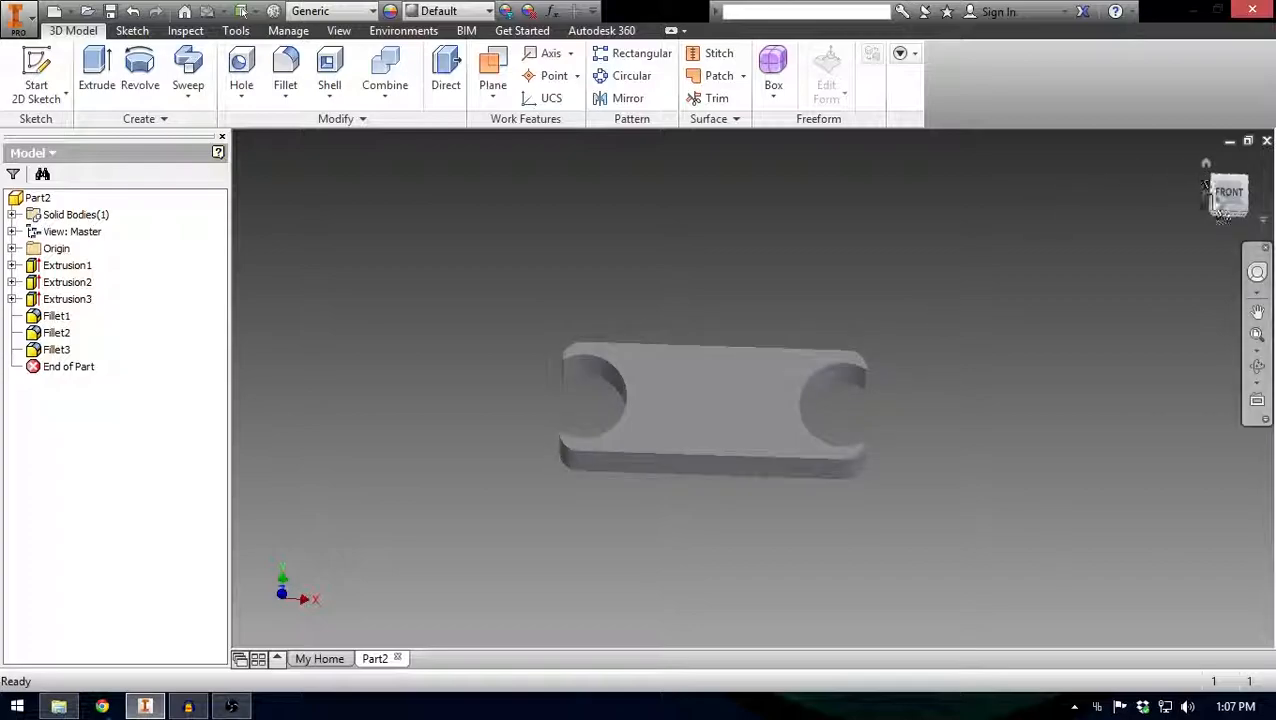
pyautogui.moveTo(1232, 206); pyautogui.dragTo(1230, 183)
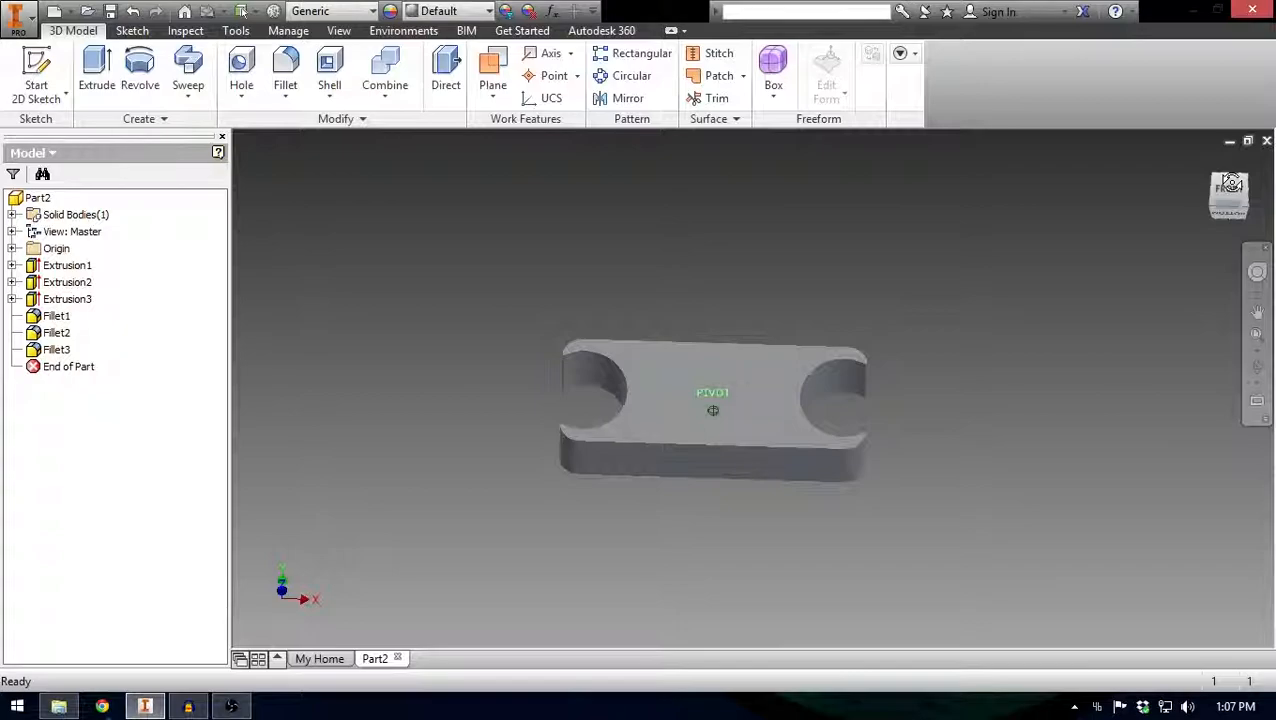
pyautogui.moveTo(1230, 183); pyautogui.dragTo(1231, 186)
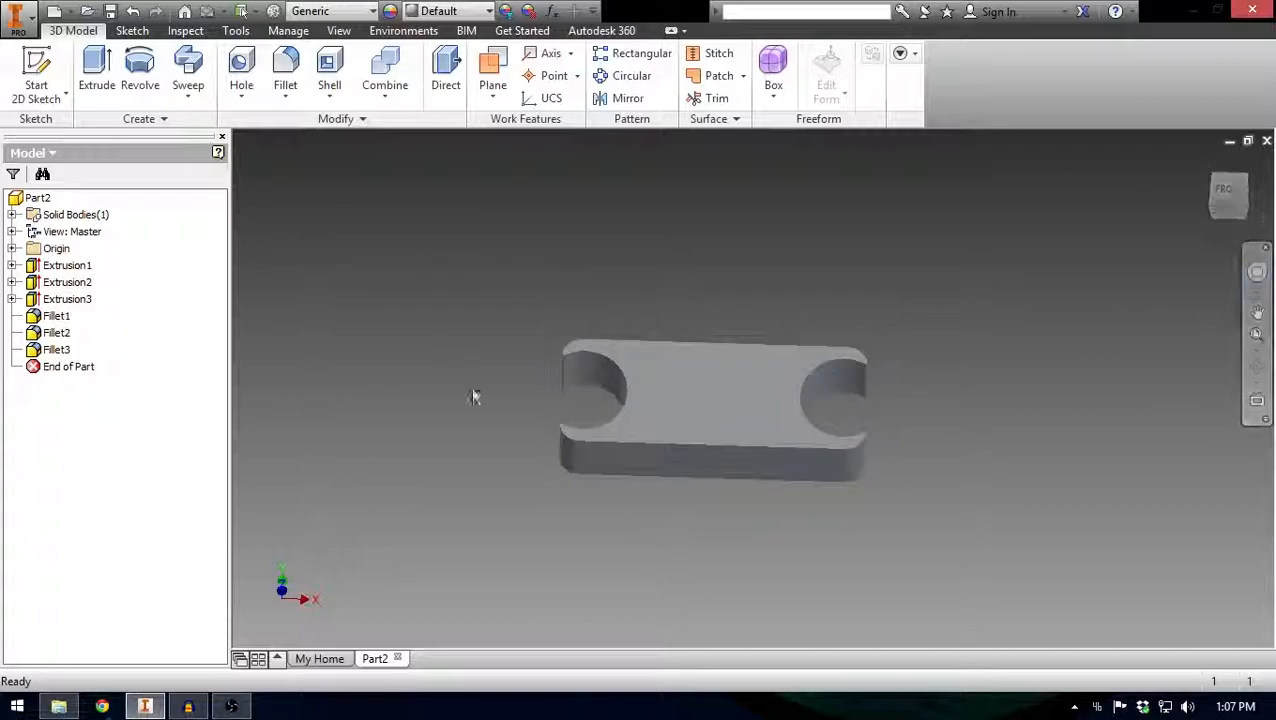
pyautogui.click(1229, 196)
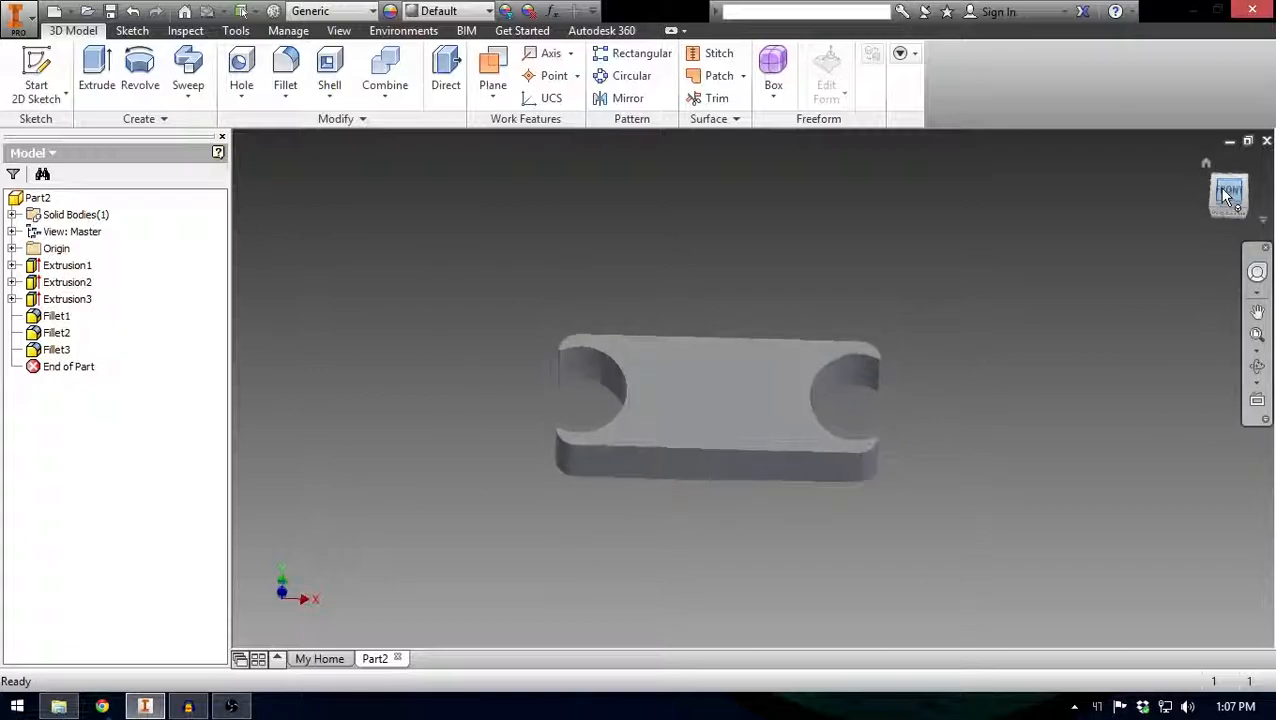
pyautogui.moveTo(1230, 198); pyautogui.dragTo(1231, 158)
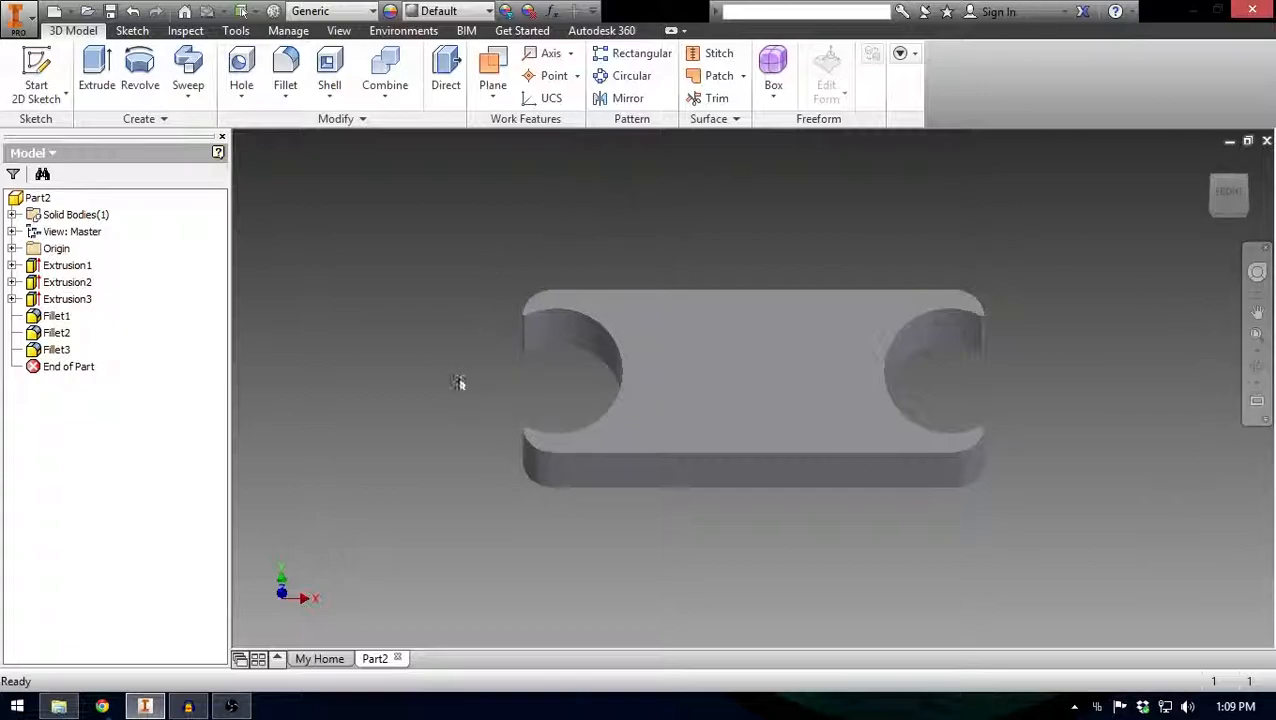
pyautogui.moveTo(228, 707)
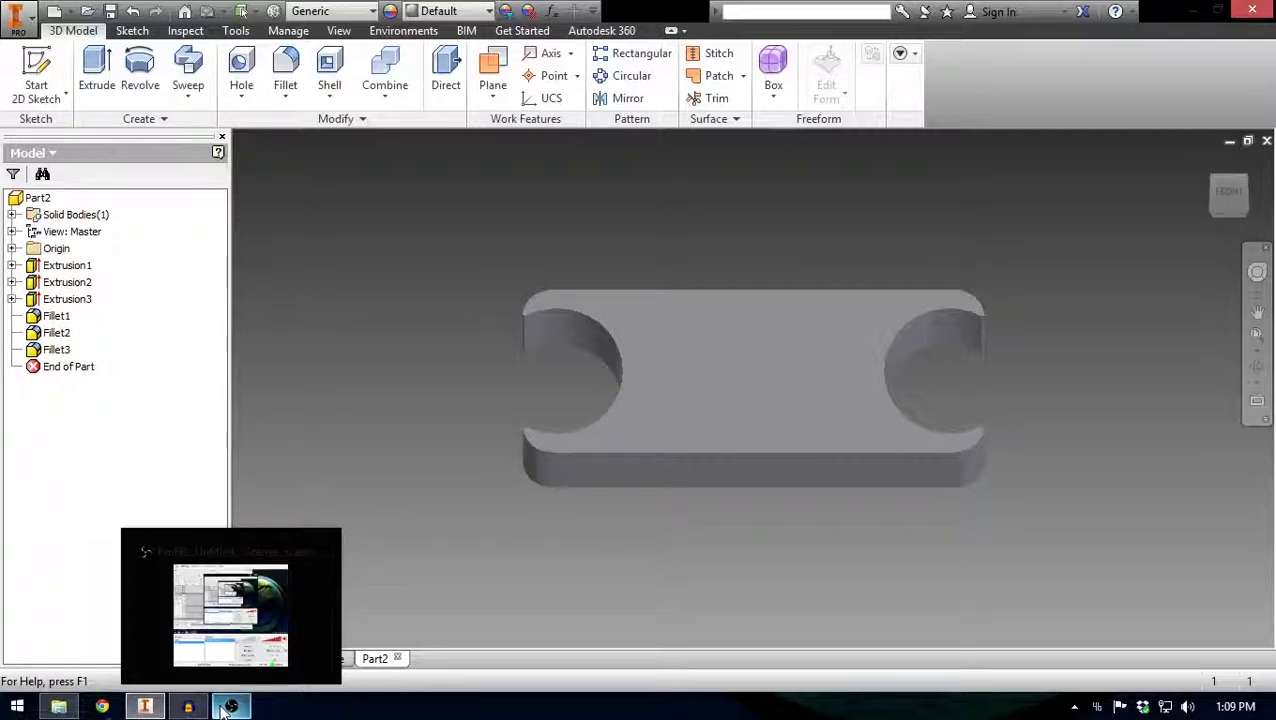